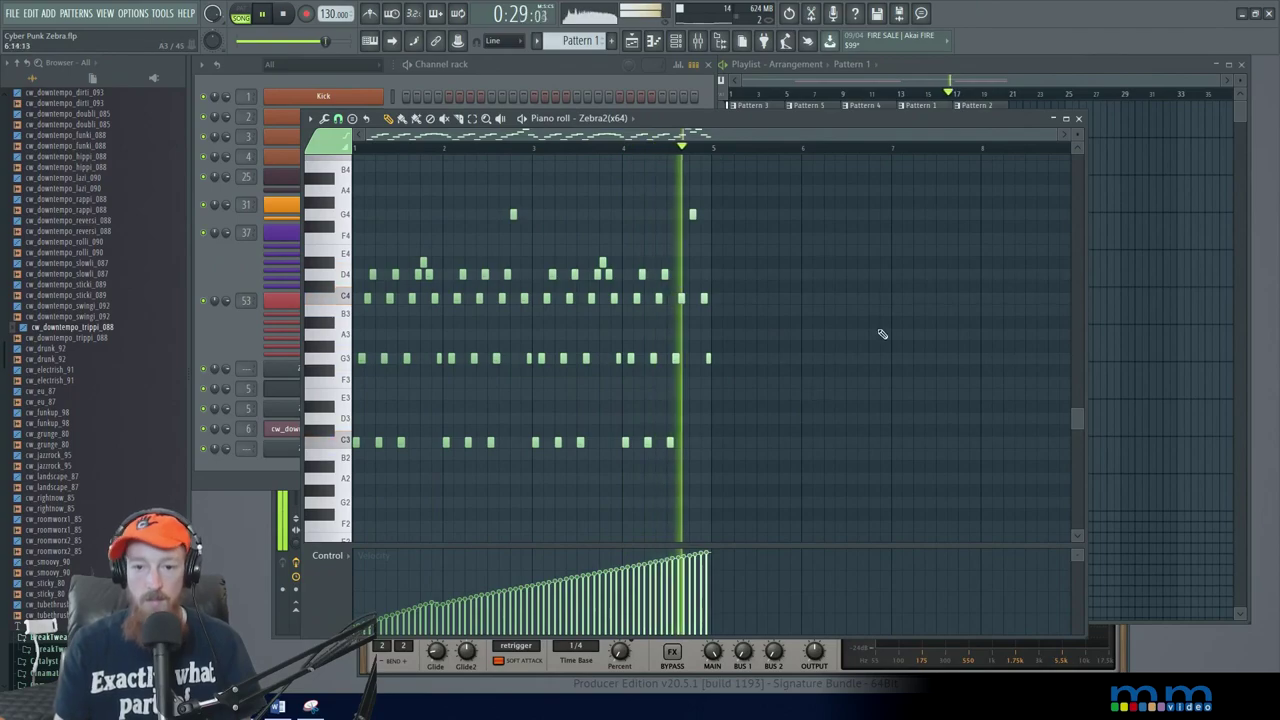
# Bring the playlist arrangement to the front and open the Pattern 2 clip.
pyautogui.click(1043, 88)
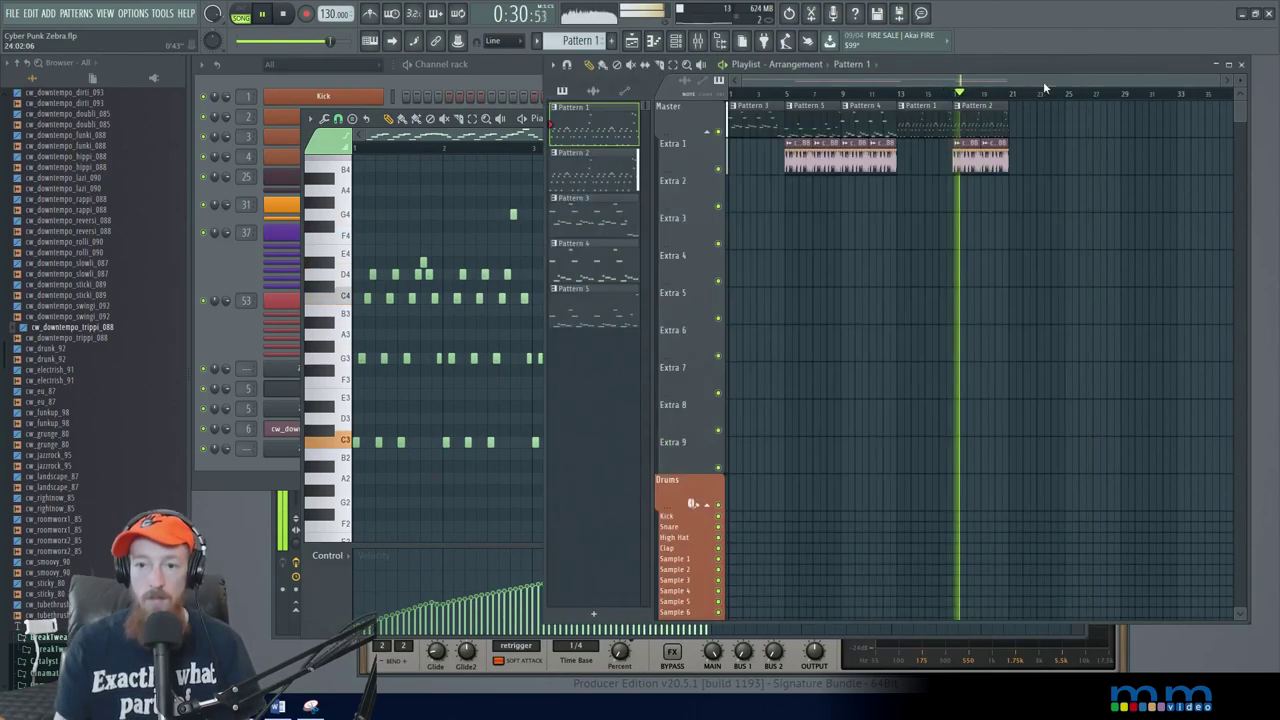
pyautogui.doubleClick(985, 121)
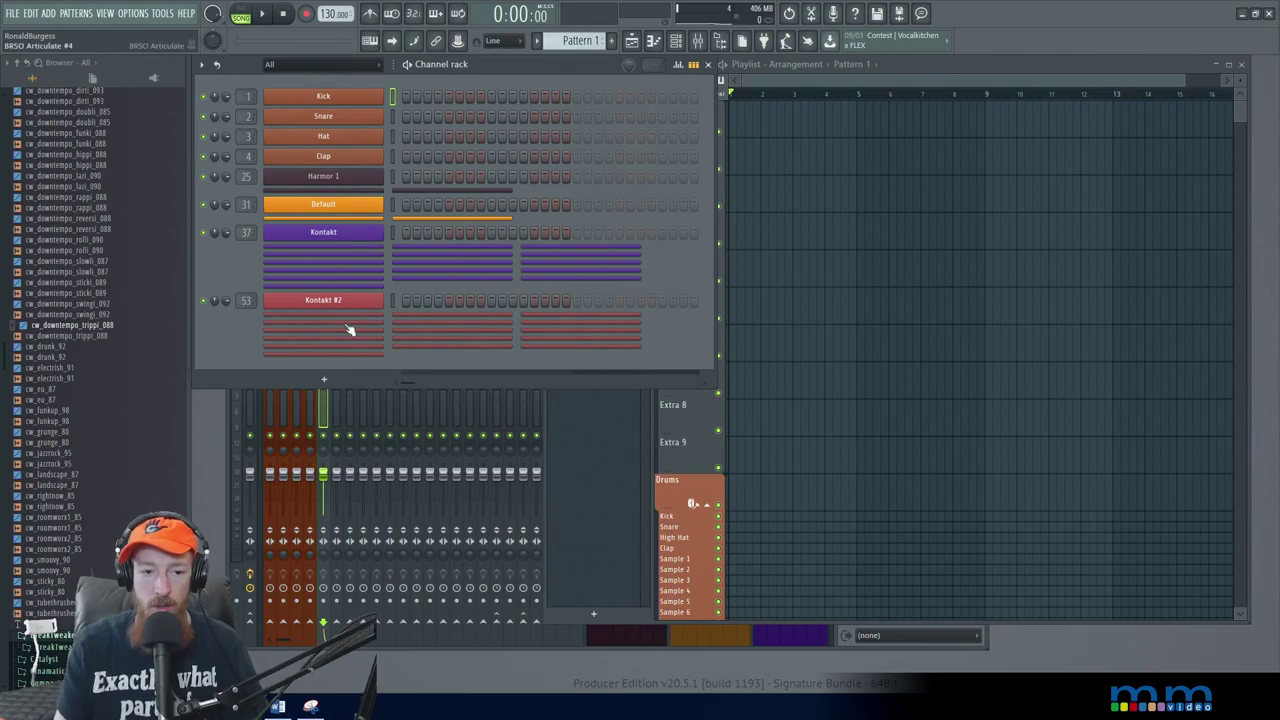
# Add a Zebralette(x64) instance to the channel rack and close its window.
pyautogui.rightClick(331, 379)
pyautogui.write('zebra')
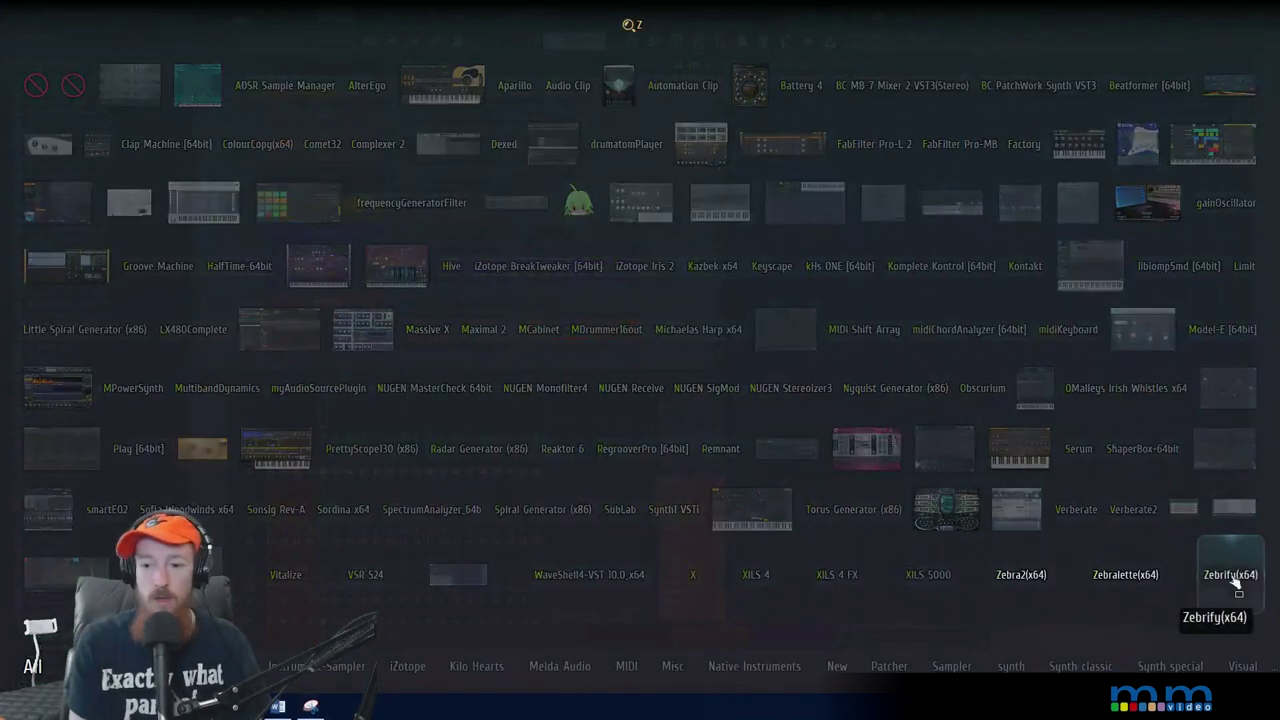
pyautogui.click(1129, 579)
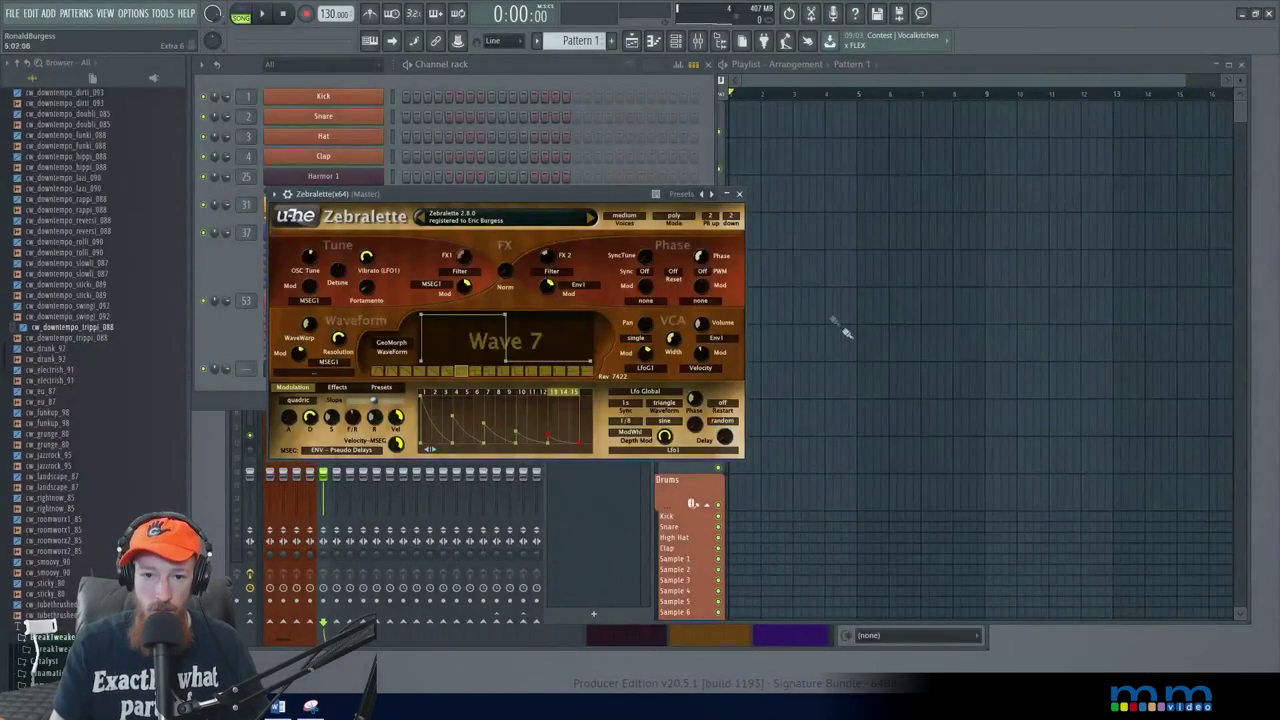
pyautogui.click(739, 194)
# Find Zebra2(x64) in the plugin picker and add it as a new channel.
pyautogui.click(328, 400)
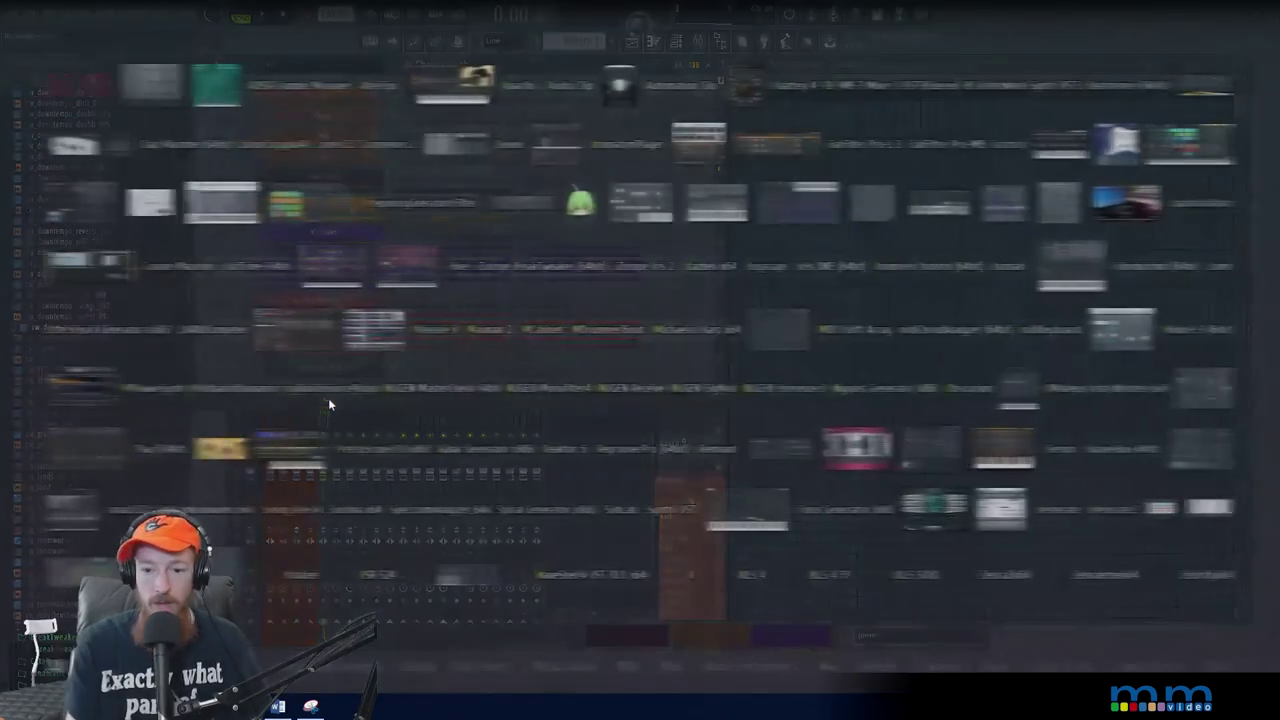
pyautogui.write('sebr')
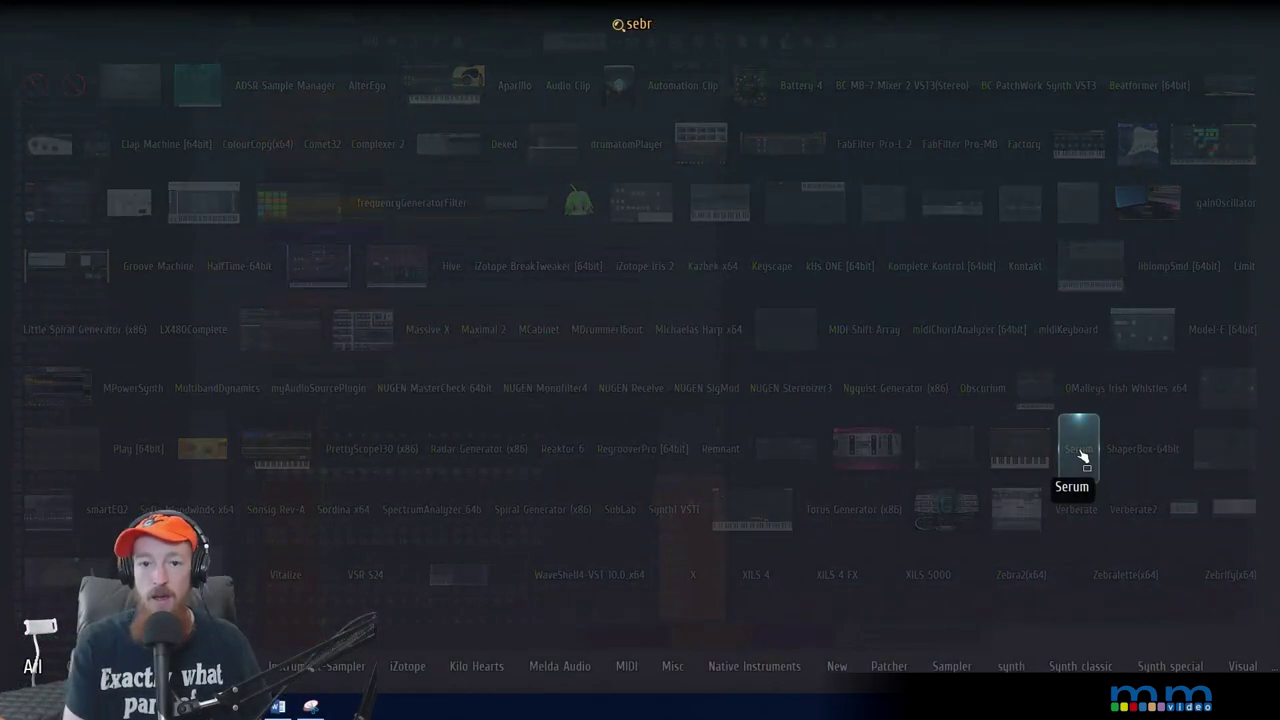
pyautogui.press('BackSpace')
pyautogui.press('BackSpace')
pyautogui.press('BackSpace')
pyautogui.press('BackSpace')
pyautogui.write('ze')
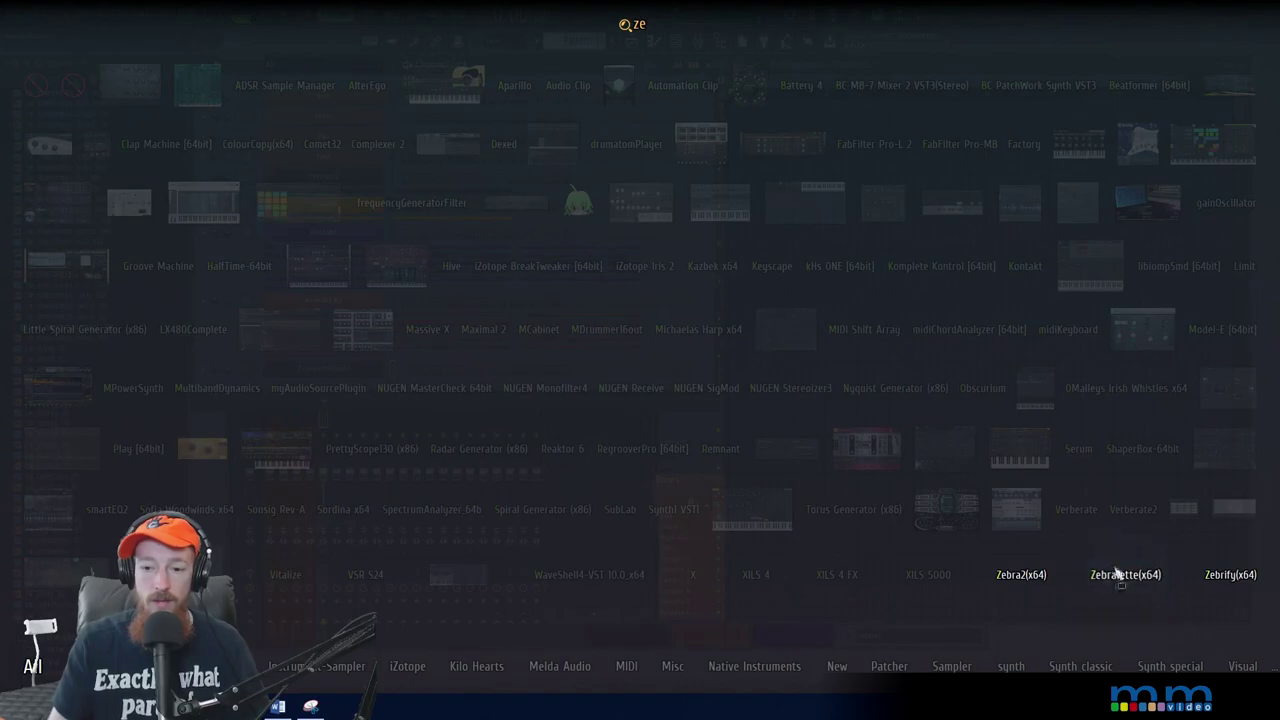
pyautogui.click(1043, 574)
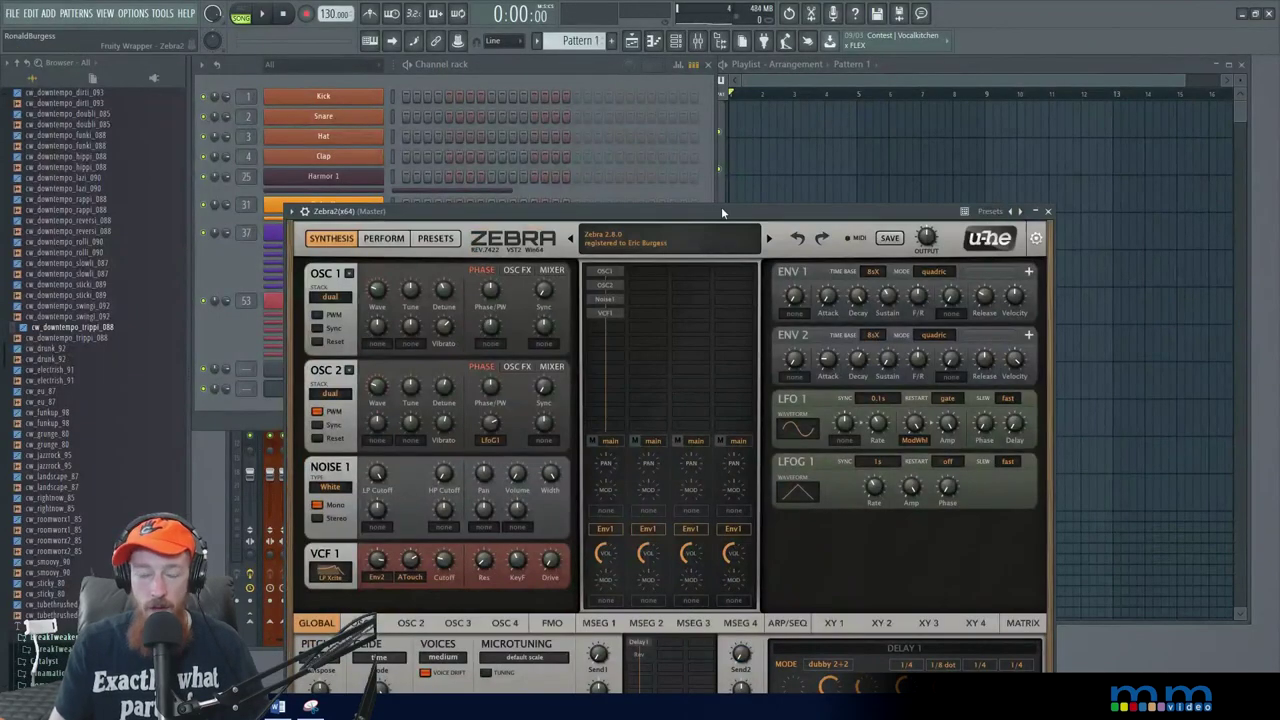
# Move the Zebra2 window up into full view and initialise its patch.
pyautogui.moveTo(721, 206); pyautogui.dragTo(748, 93)
pyautogui.click(663, 122)
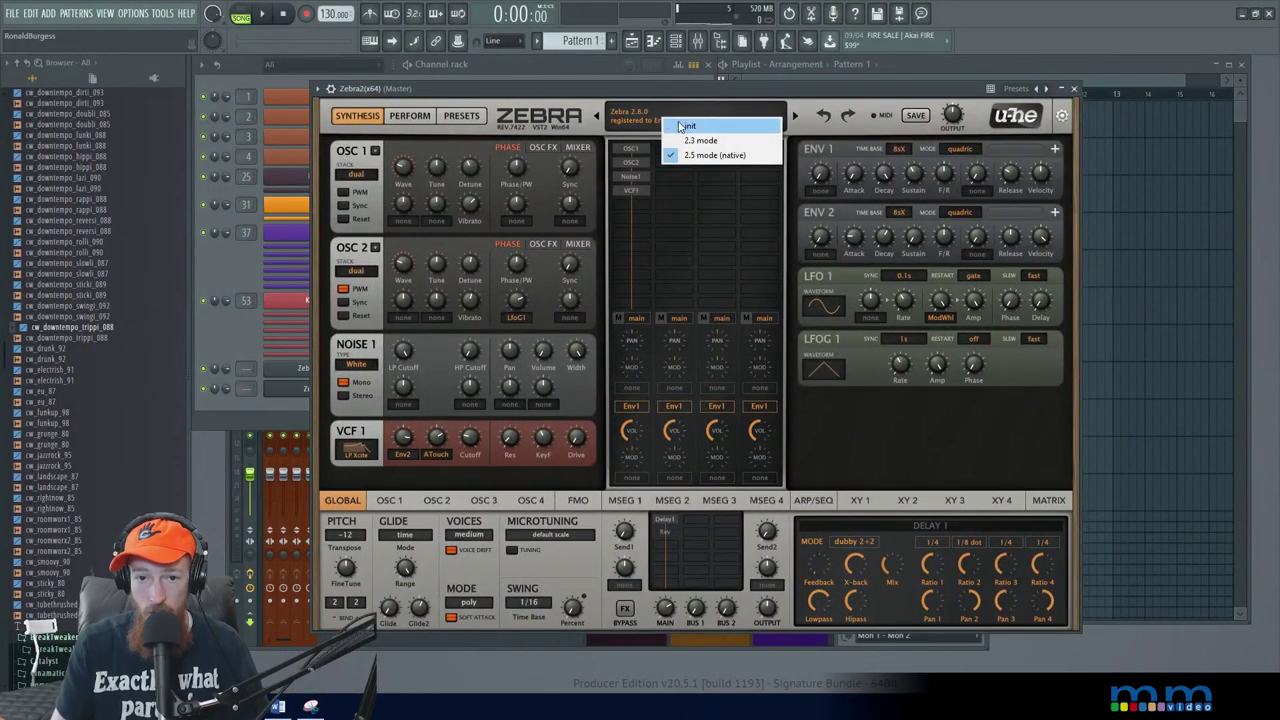
pyautogui.click(680, 125)
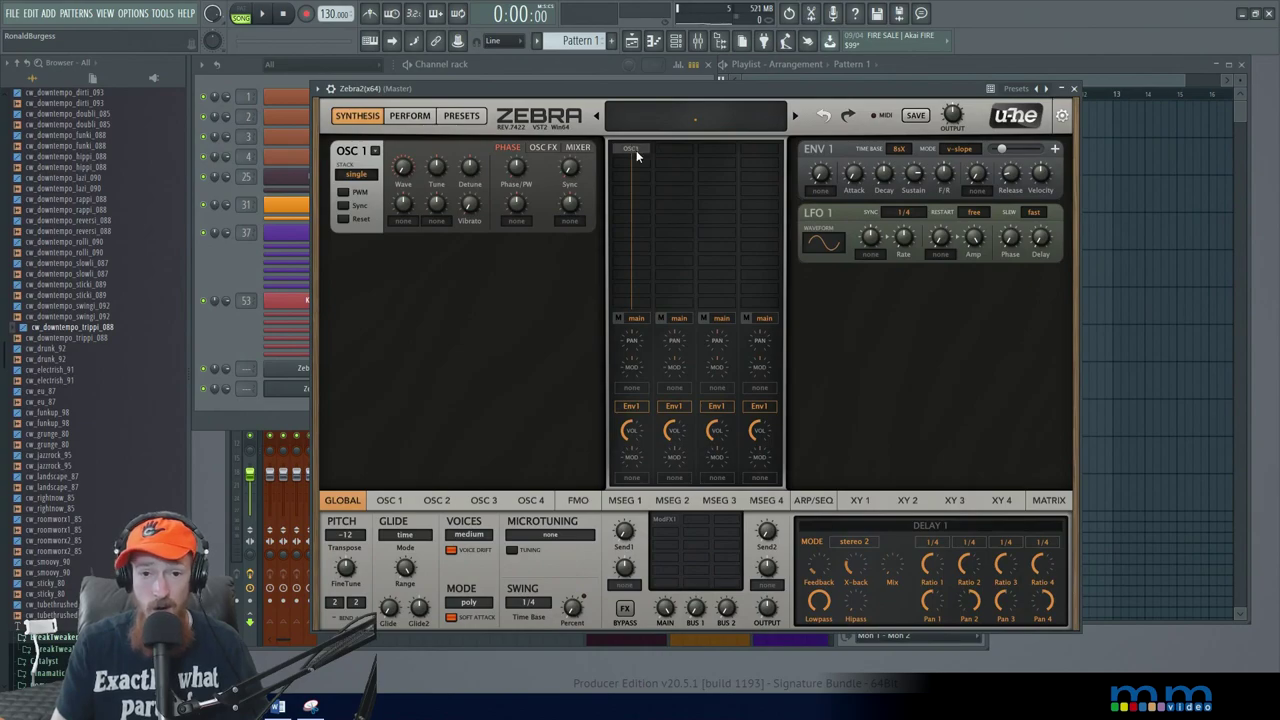
# Add OSC2 to the first slot of the second lane in the synth's module grid.
pyautogui.click(636, 148)
pyautogui.click(661, 148)
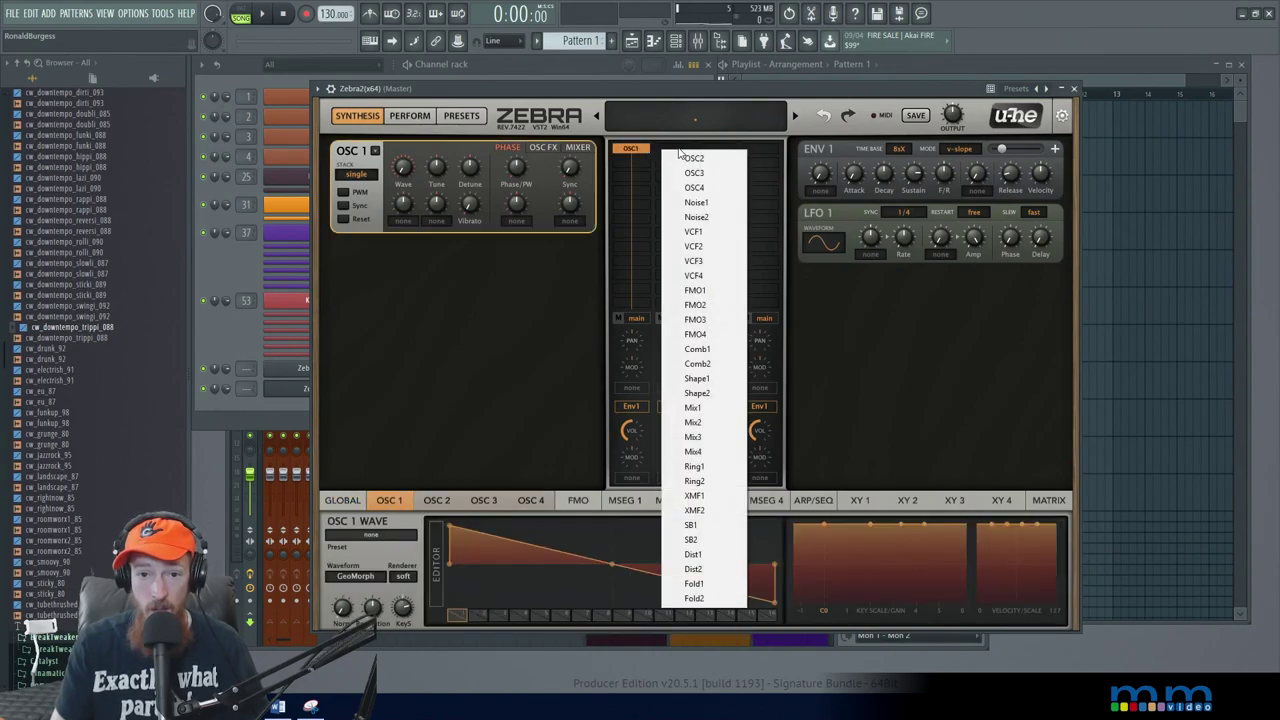
pyautogui.click(694, 160)
# Set the global voice mode to legato and adjust the Glide amount.
pyautogui.click(341, 500)
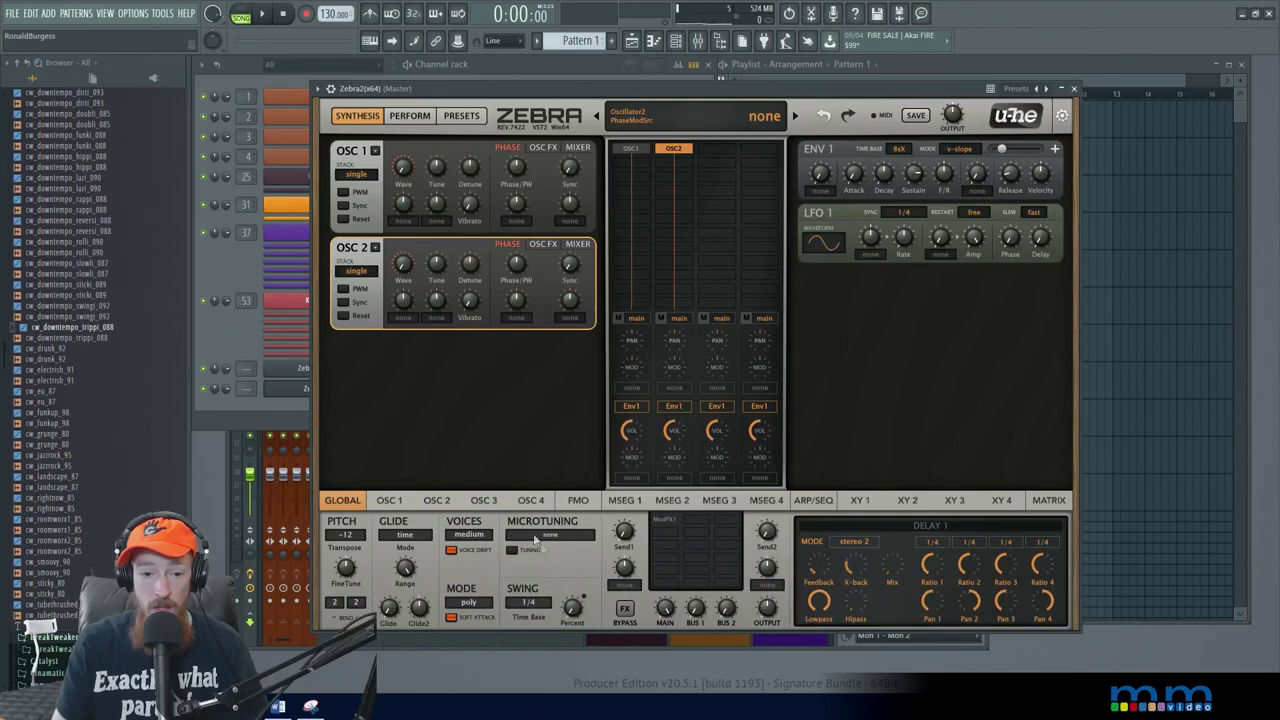
pyautogui.click(468, 603)
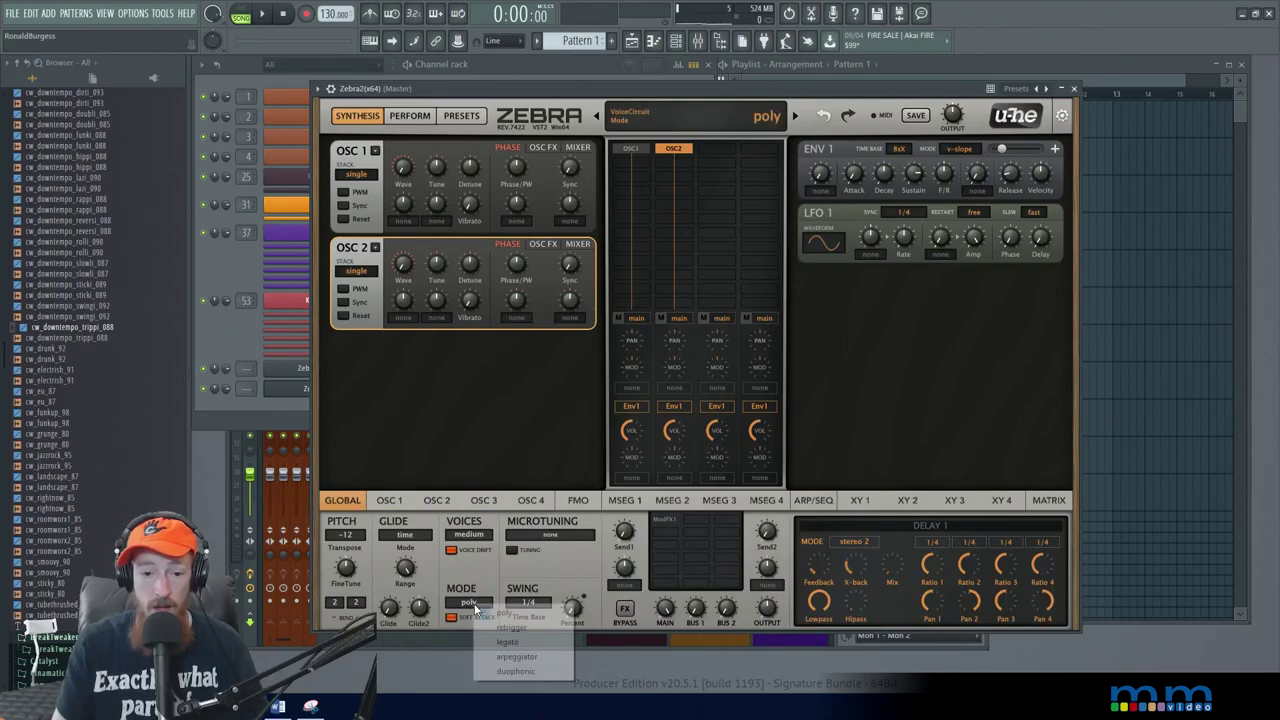
pyautogui.click(540, 641)
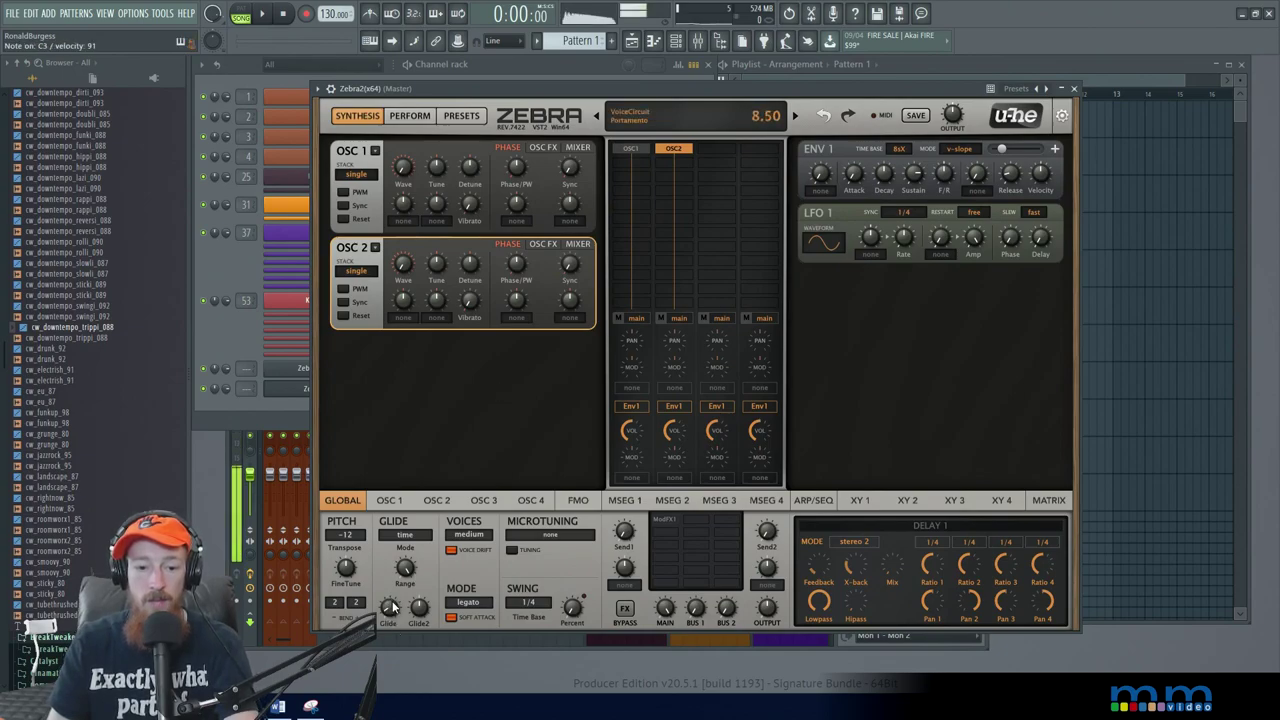
pyautogui.scroll(5, 392, 613)
pyautogui.moveTo(395, 616); pyautogui.dragTo(395, 624)
pyautogui.scroll(-2, 391, 618)
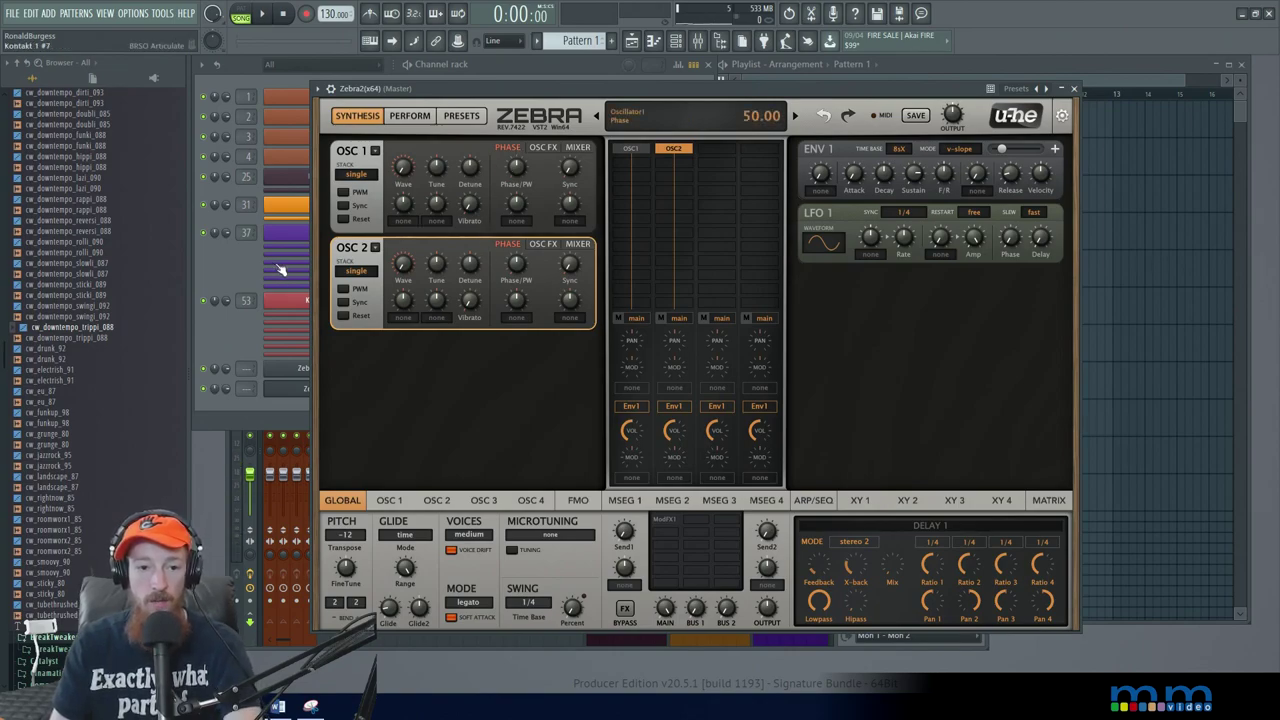
# Set OSC 1's stack to dual and adjust OSC 2's tuning.
pyautogui.click(360, 176)
pyautogui.click(398, 195)
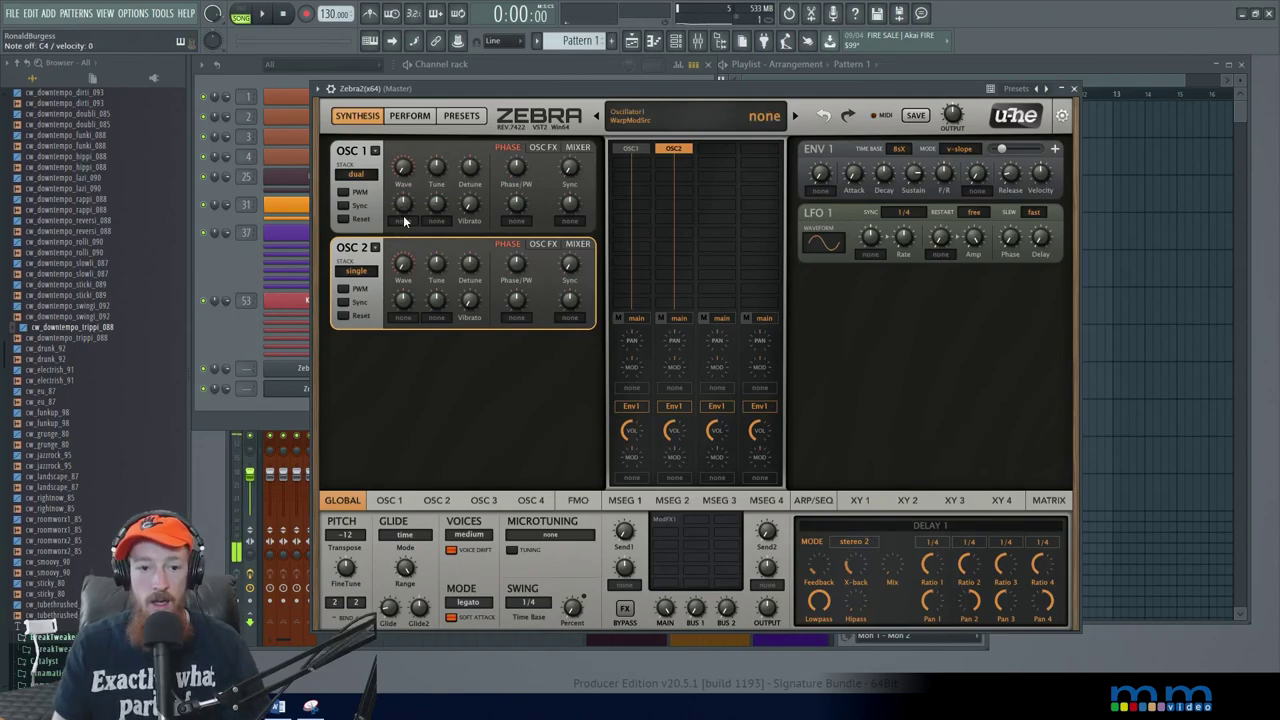
pyautogui.moveTo(439, 272); pyautogui.dragTo(444, 264)
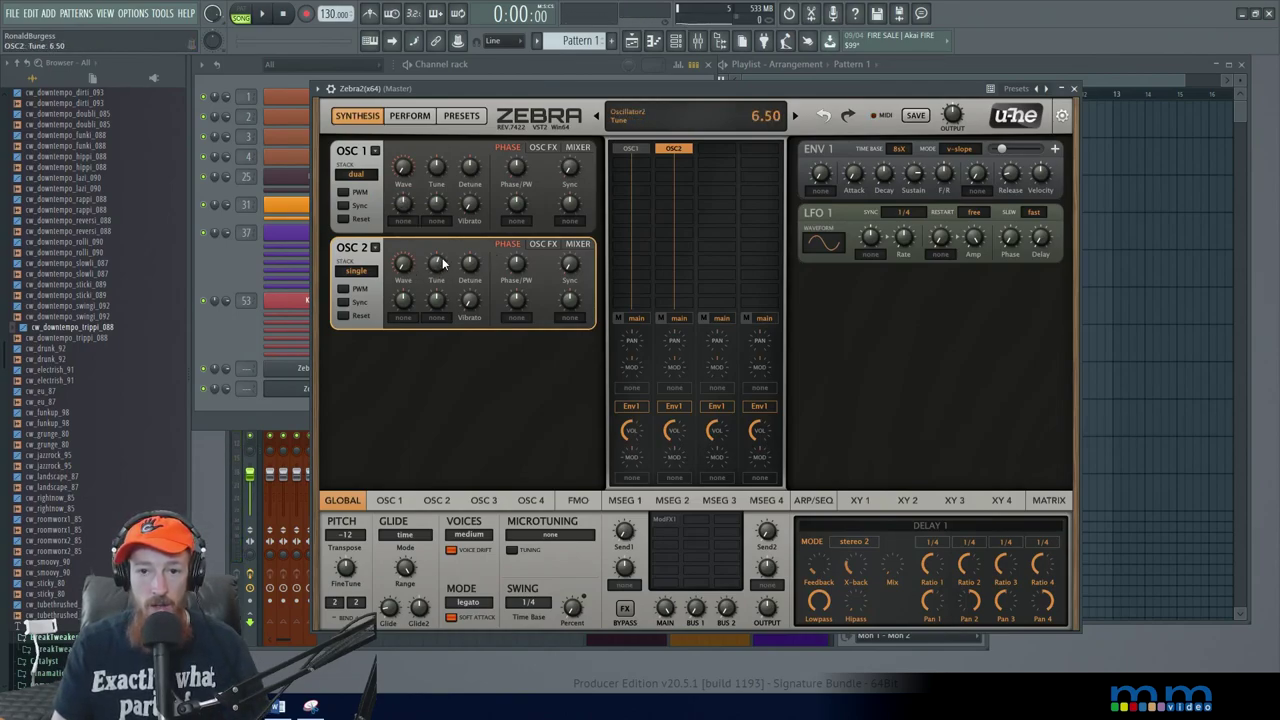
pyautogui.rightClick(440, 263)
pyautogui.click(437, 268)
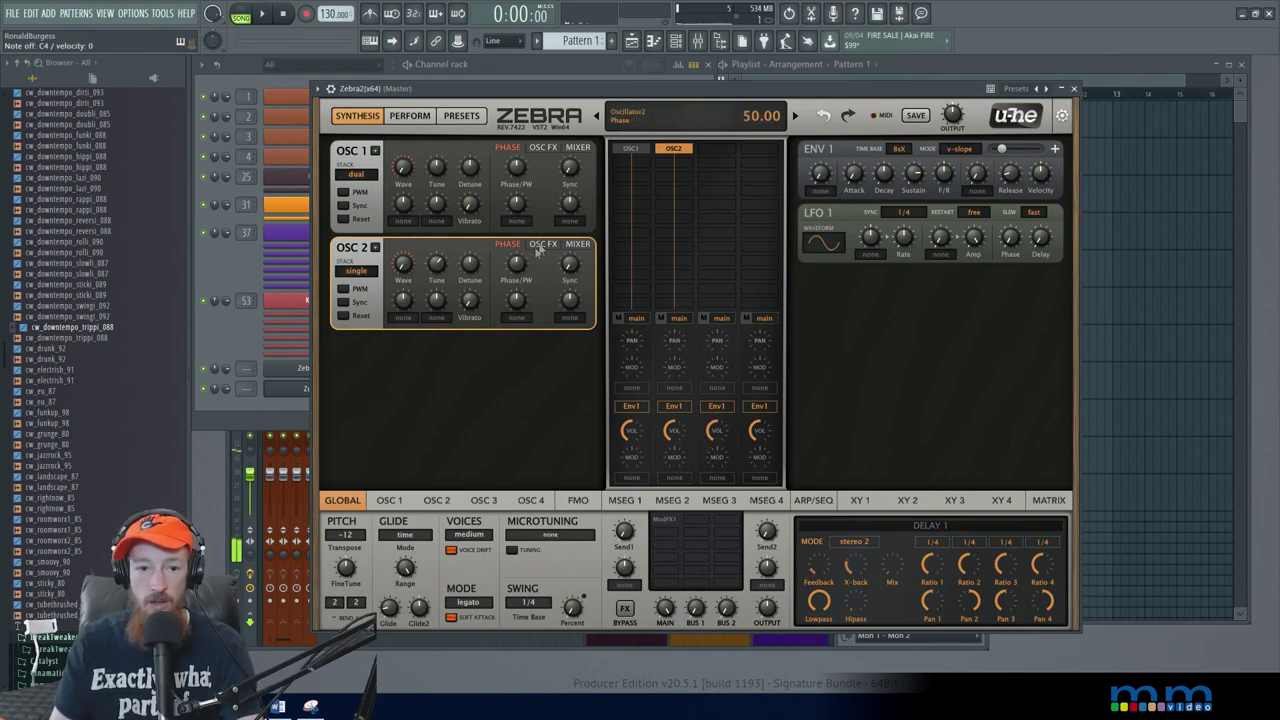
# Enable Sync on OSC 1 with a sync tune of about 7.40 and Lfo1 as the sync modulation source.
pyautogui.click(354, 205)
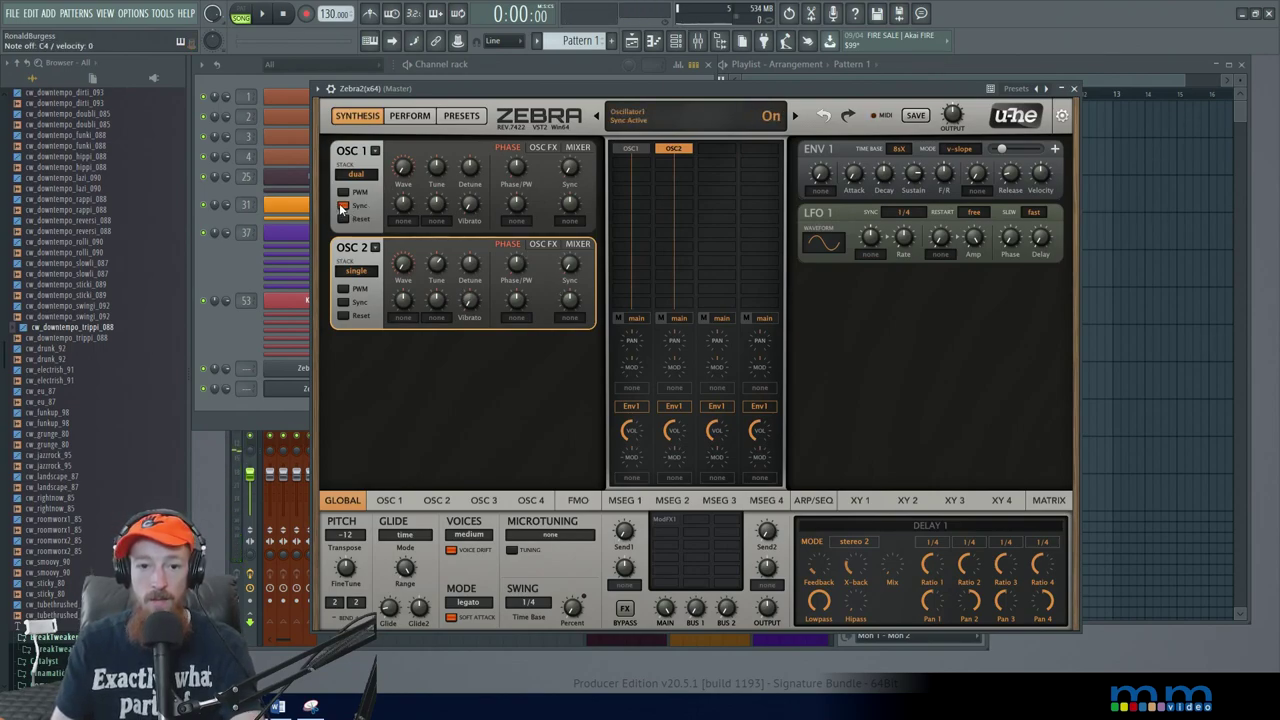
pyautogui.moveTo(568, 163); pyautogui.dragTo(569, 142)
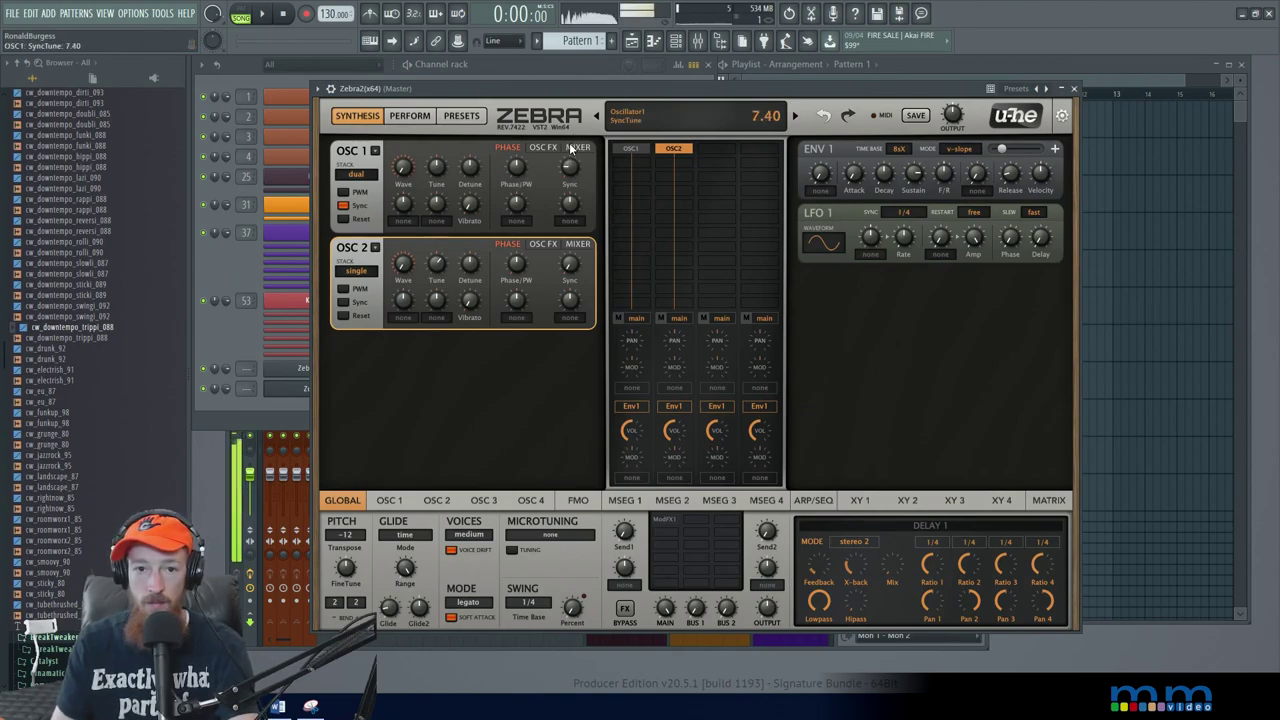
pyautogui.click(569, 219)
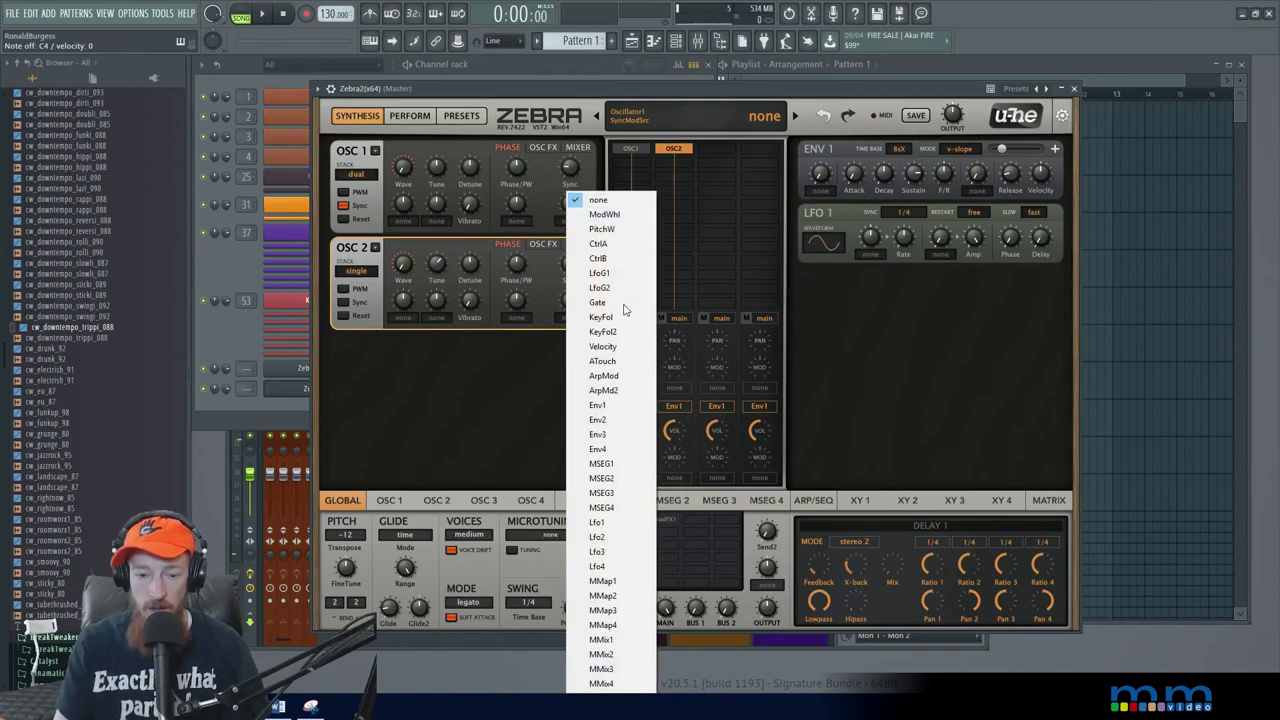
pyautogui.click(622, 522)
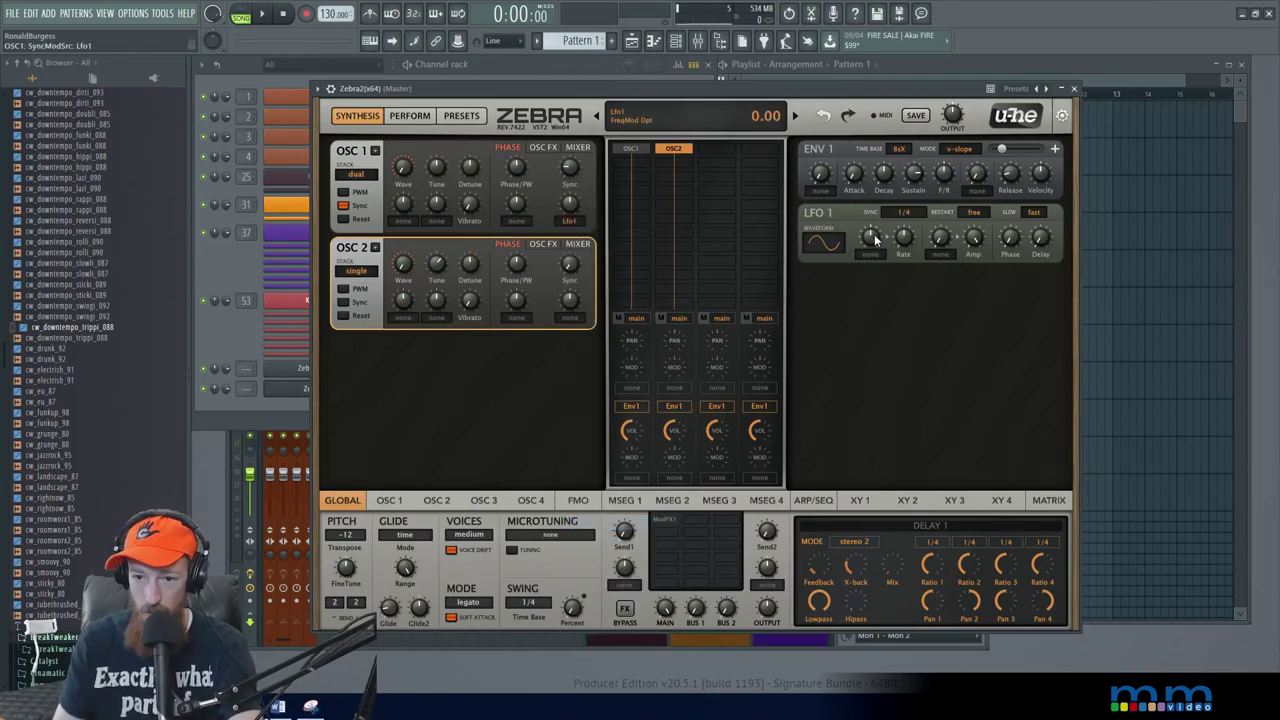
# Set the depth of OSC 1's Lfo1 sync modulation to about 3.20.
pyautogui.click(924, 214)
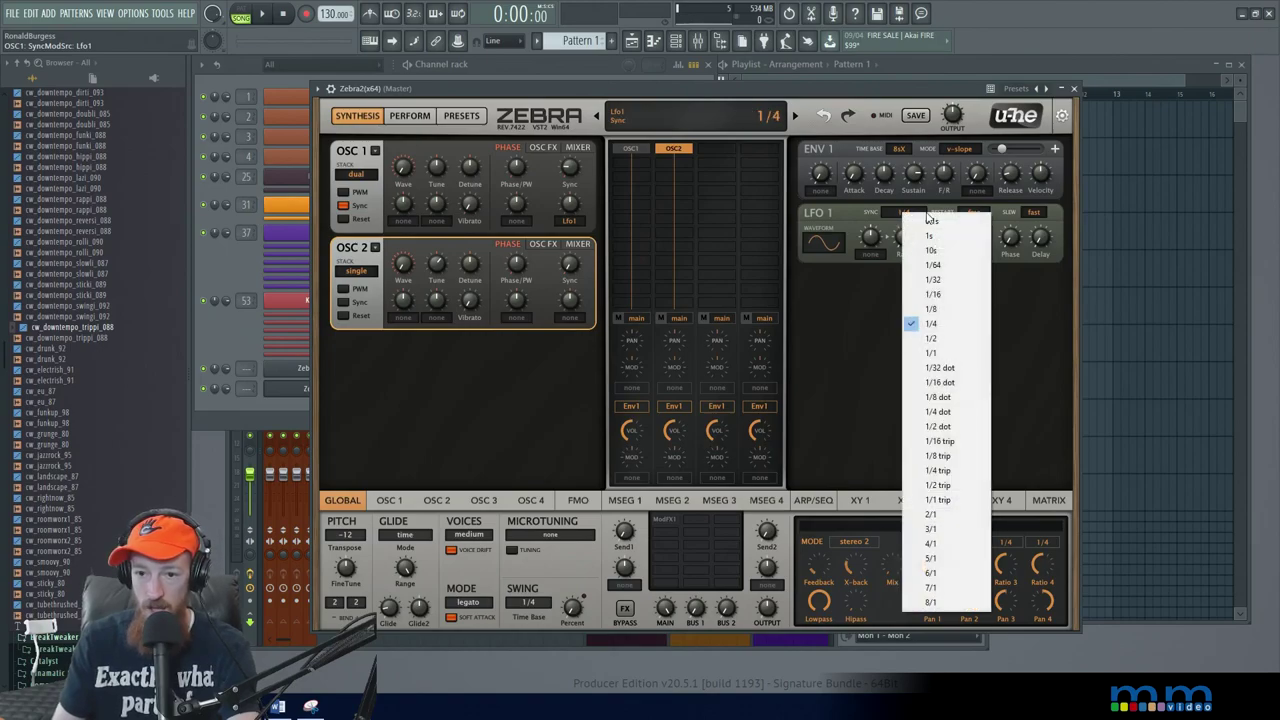
pyautogui.click(891, 210)
pyautogui.click(861, 216)
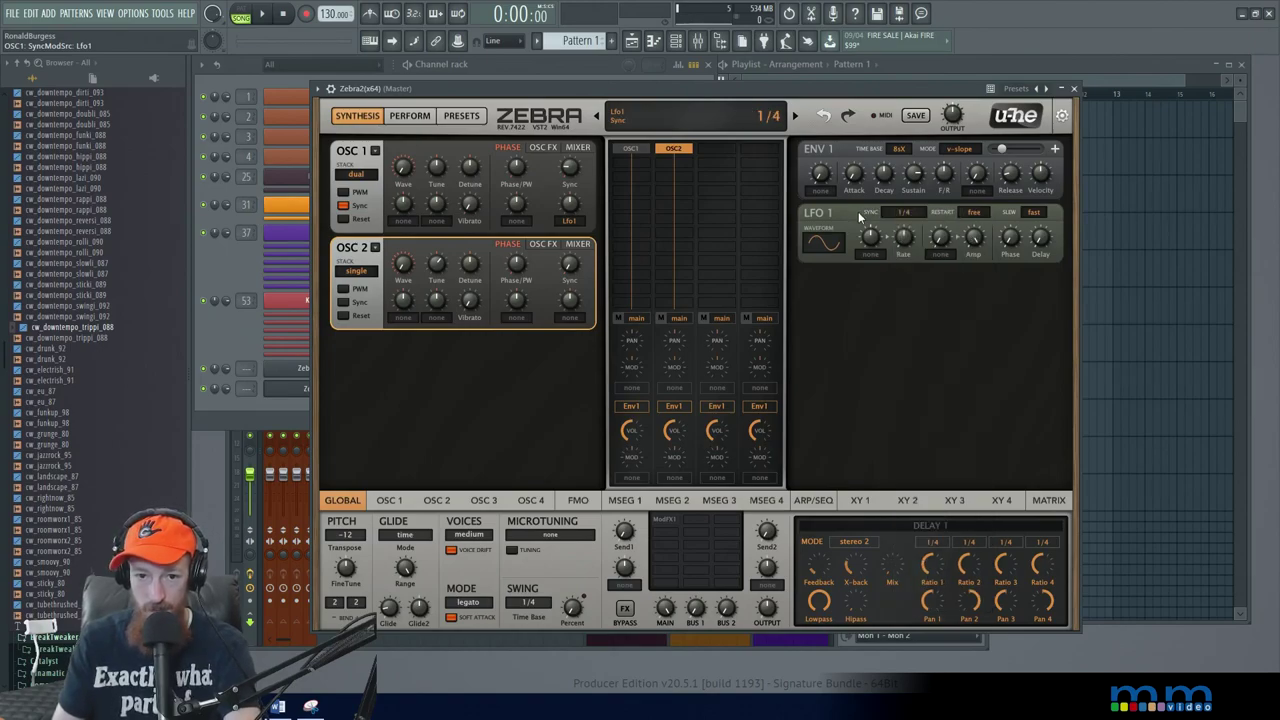
pyautogui.moveTo(573, 208); pyautogui.dragTo(572, 204)
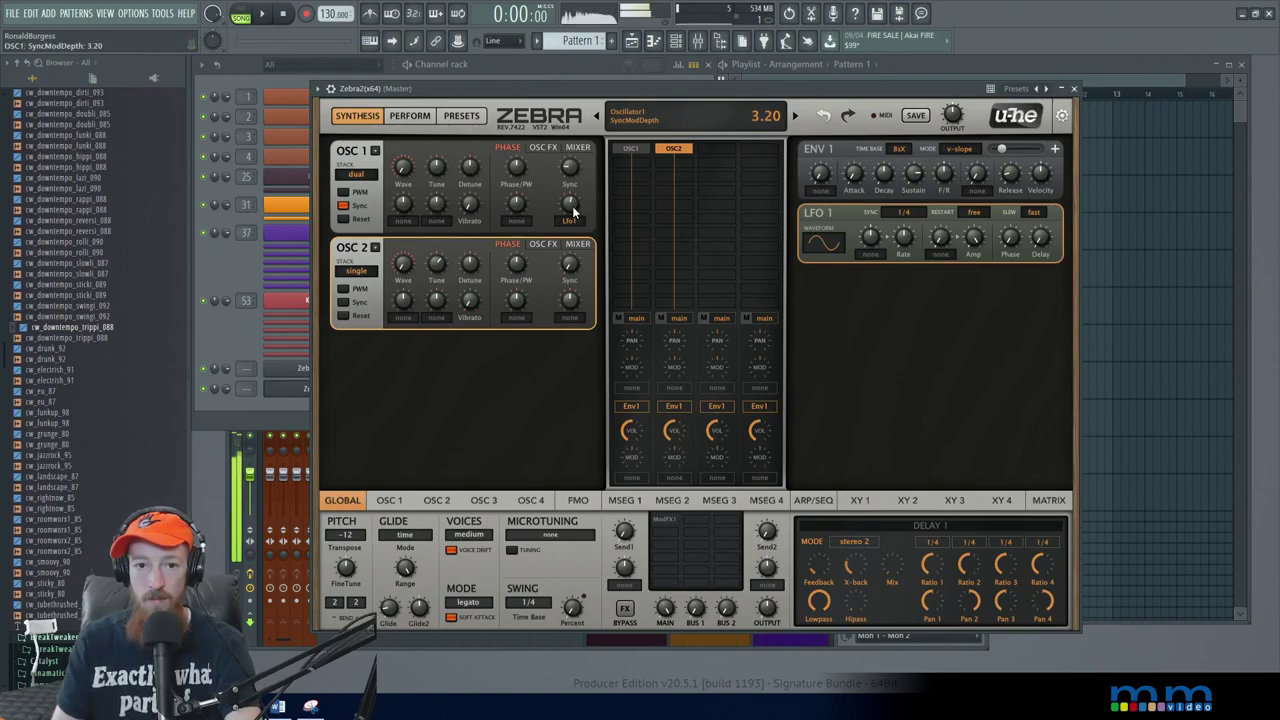
# Slow LFO 1 down by trying a sync setting of 1s and settling on 10s.
pyautogui.click(910, 213)
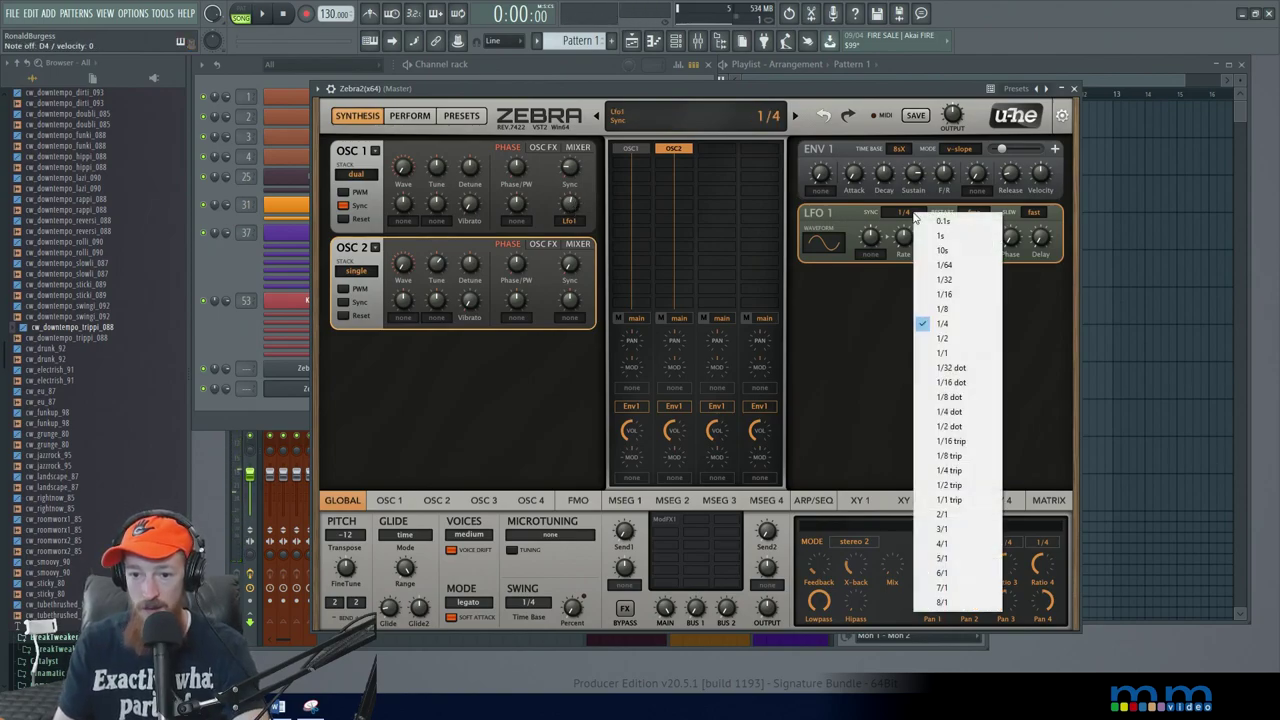
pyautogui.click(942, 236)
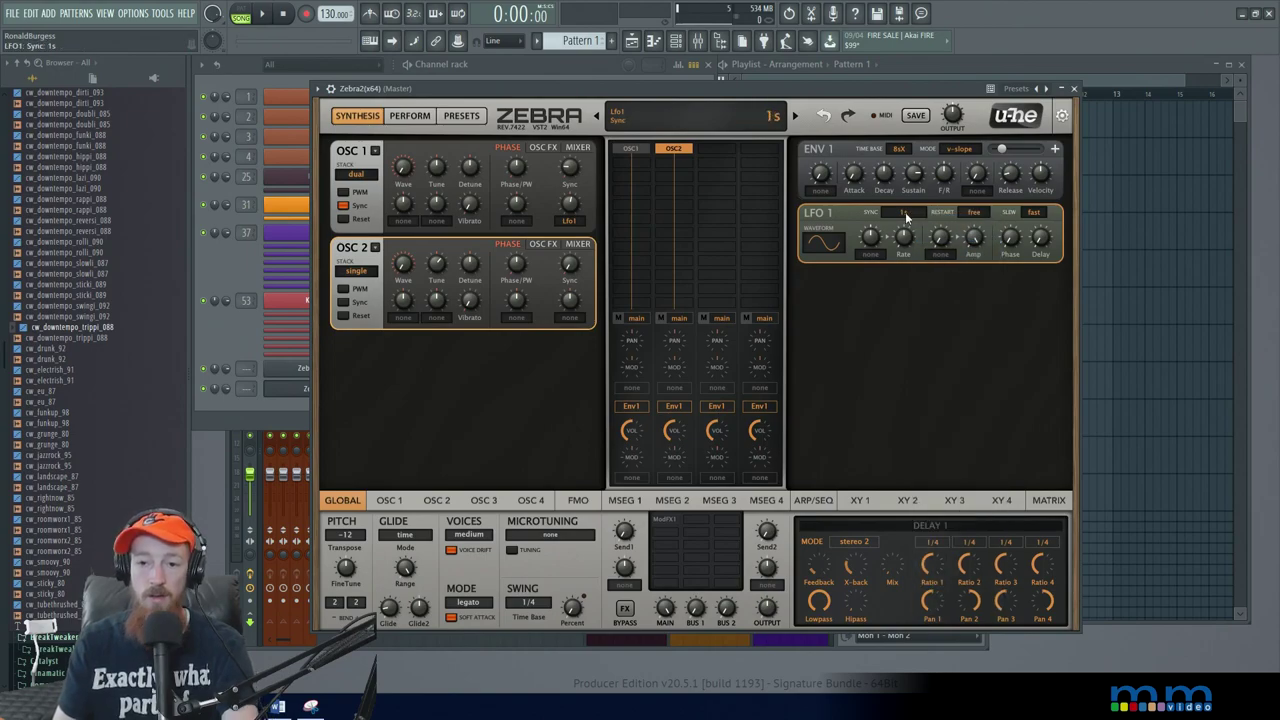
pyautogui.click(905, 210)
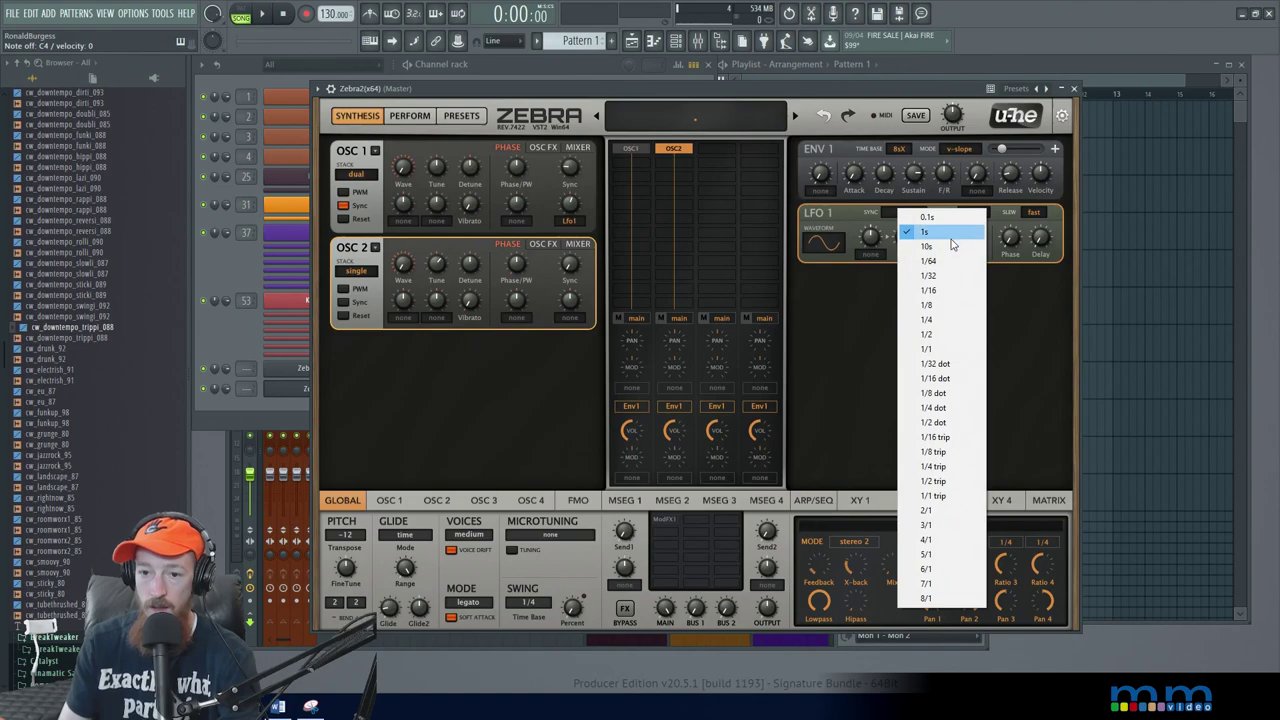
pyautogui.click(948, 246)
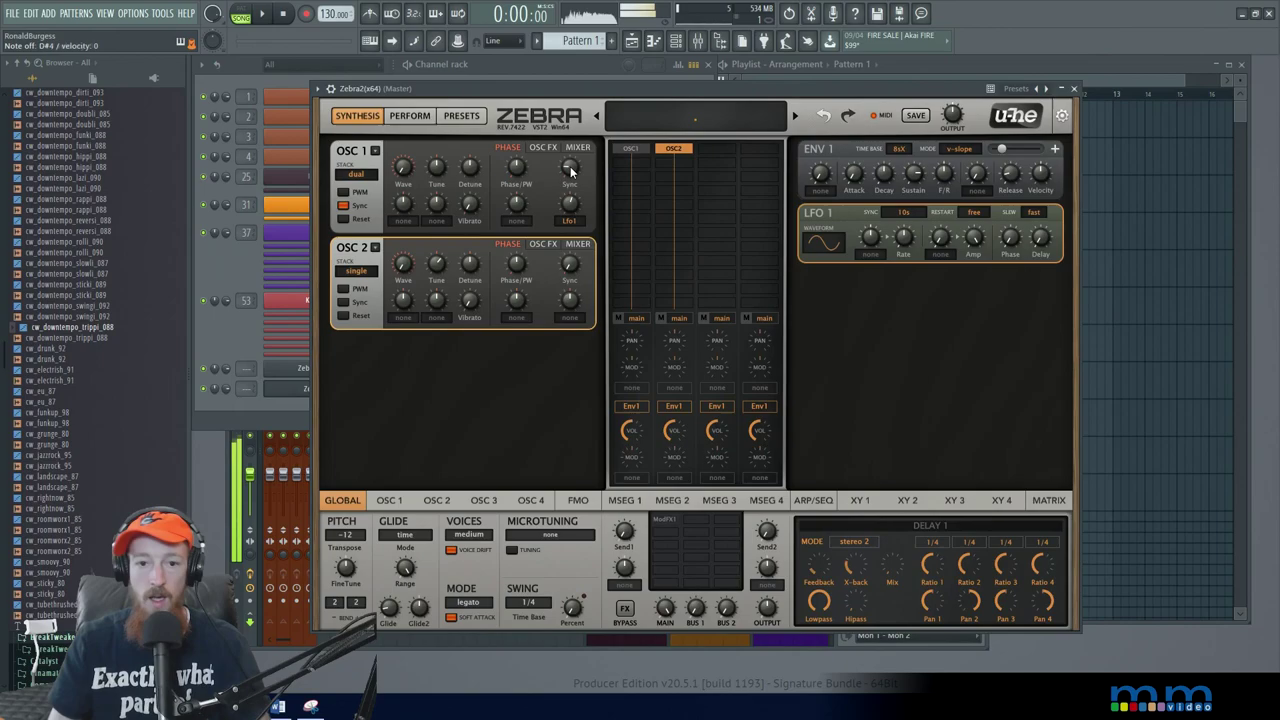
# Insert the VCF1 filter below OSC1 in the first lane of the module grid.
pyautogui.click(630, 203)
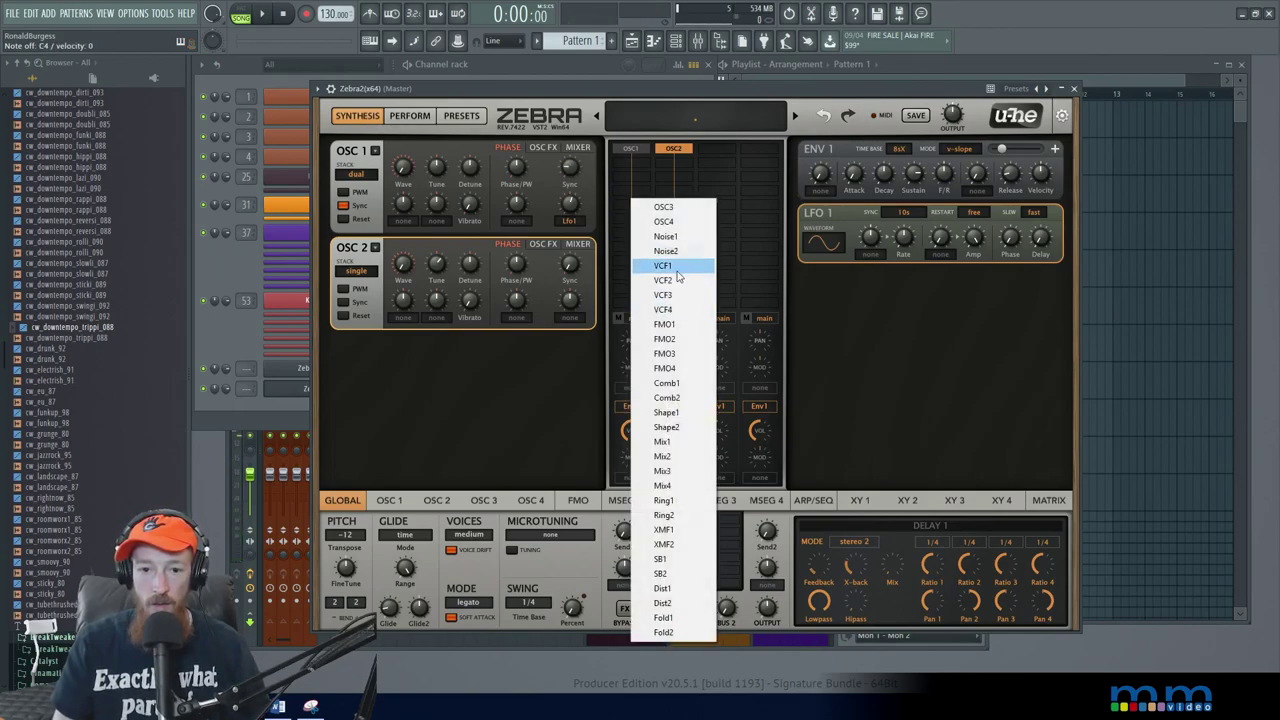
pyautogui.click(646, 297)
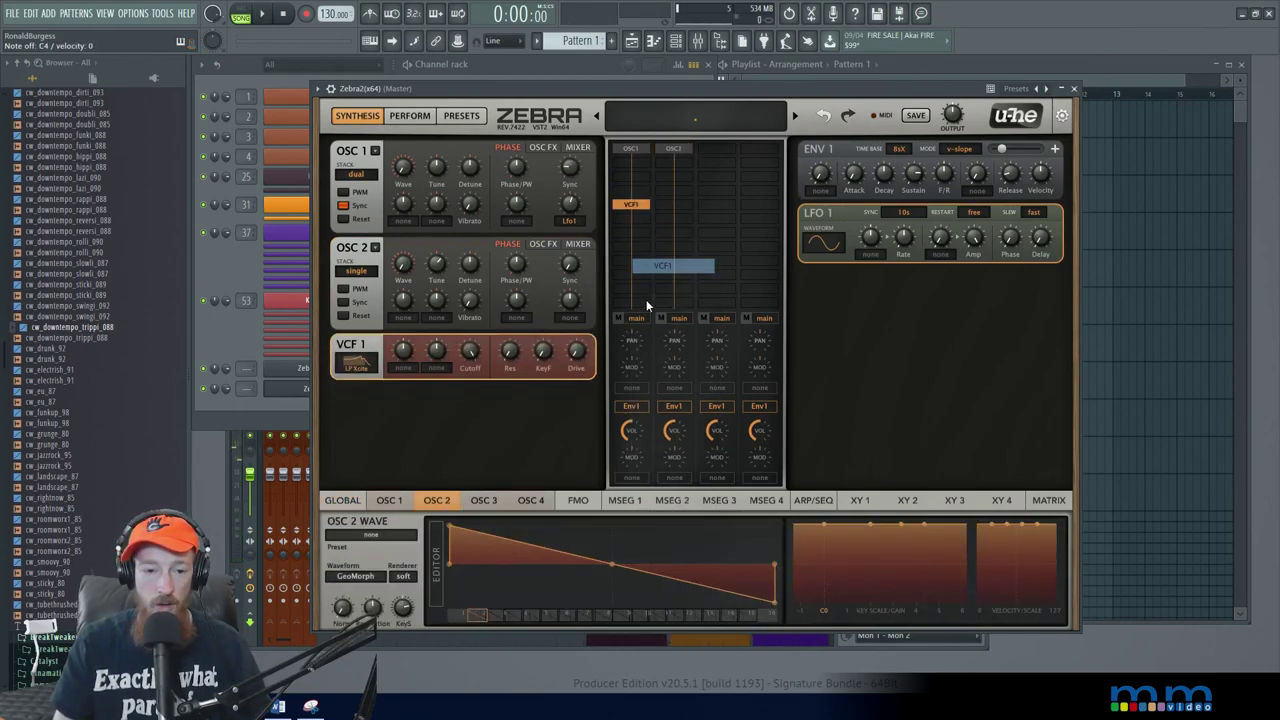
# Assign Env1 as VCF 1's second modulation source, raise its depth and lower the cutoff to 38.00.
pyautogui.click(438, 368)
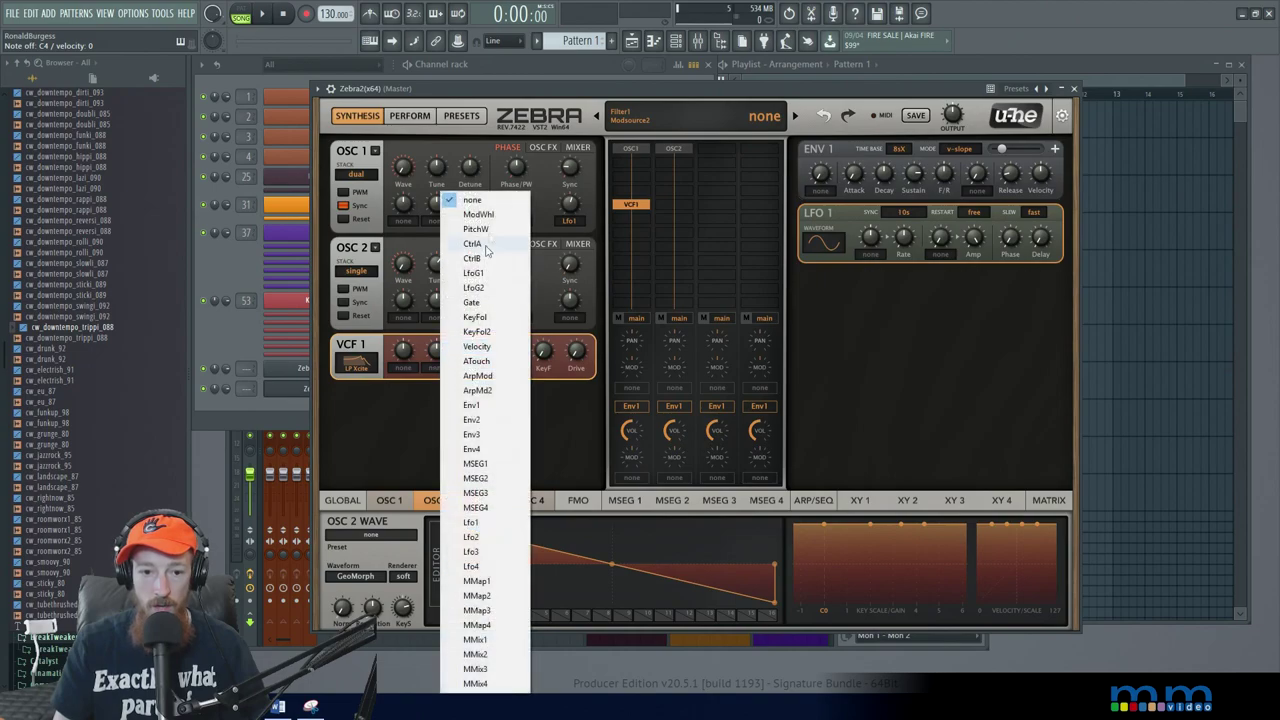
pyautogui.click(487, 408)
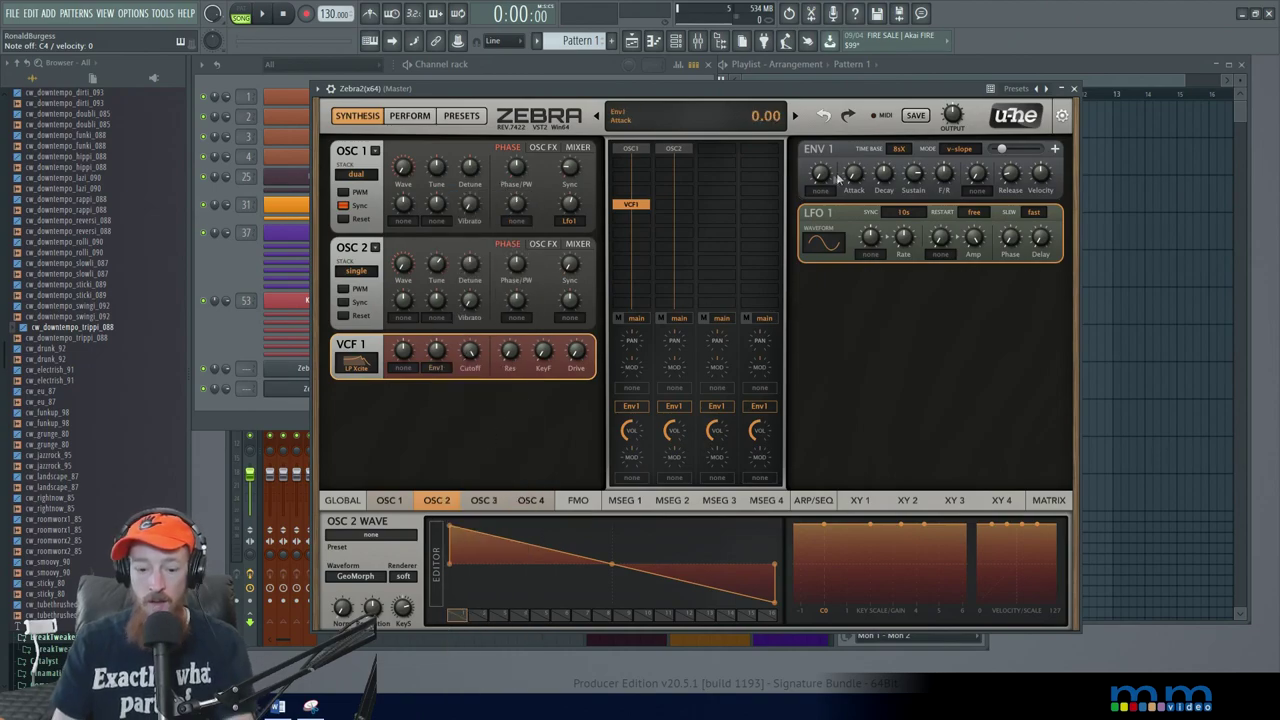
pyautogui.moveTo(436, 352); pyautogui.dragTo(441, 328)
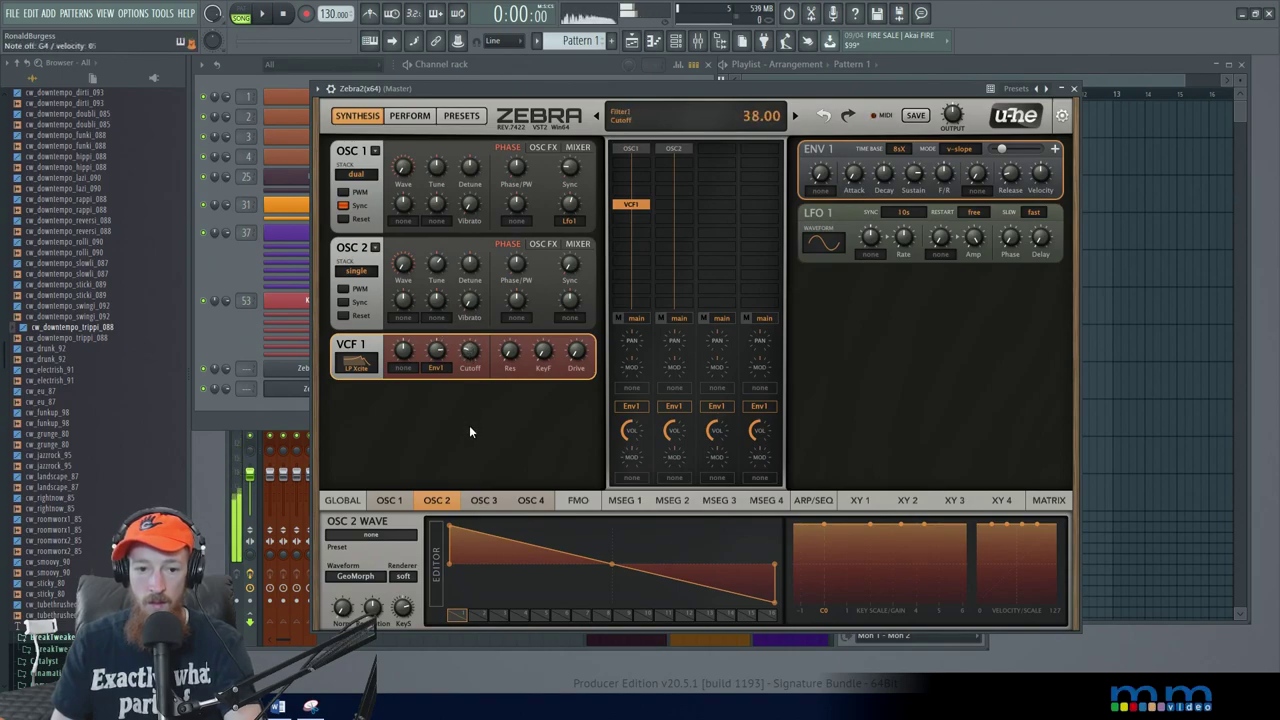
# Clear VCF 1's second modulation source, assign Env1 as the first source and set that source's depth to -50.00.
pyautogui.click(443, 369)
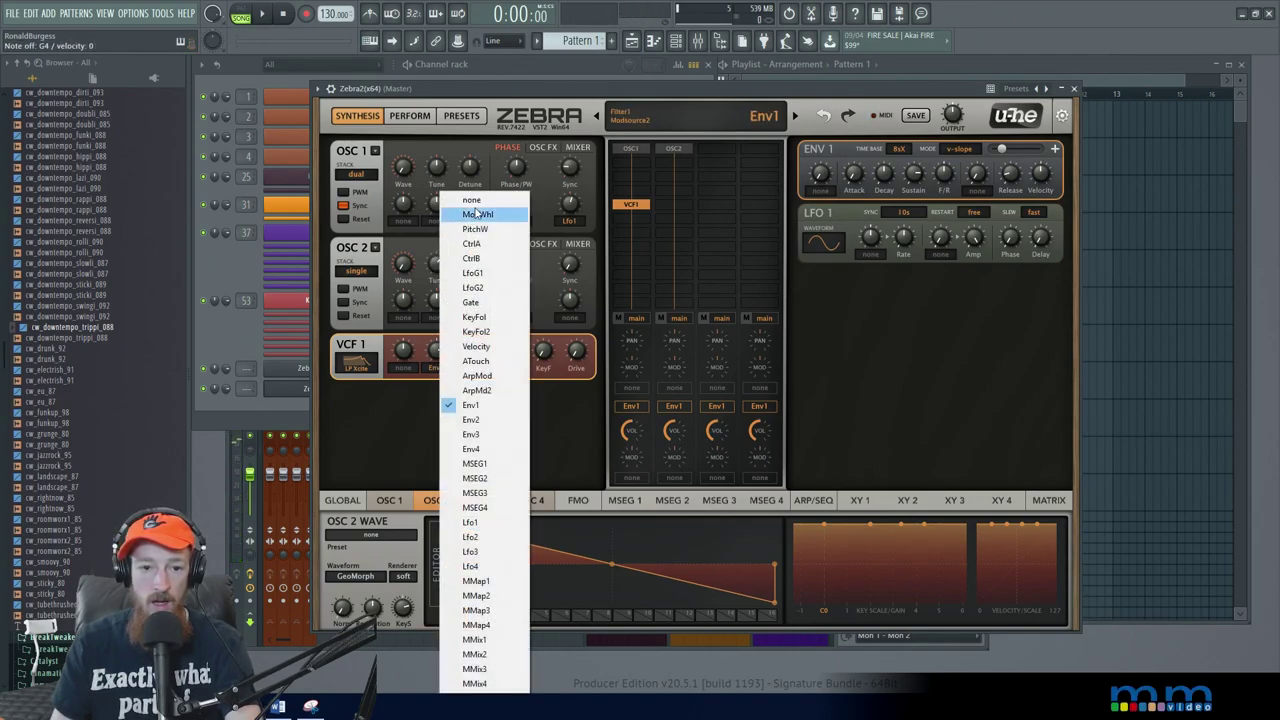
pyautogui.click(477, 201)
pyautogui.click(398, 369)
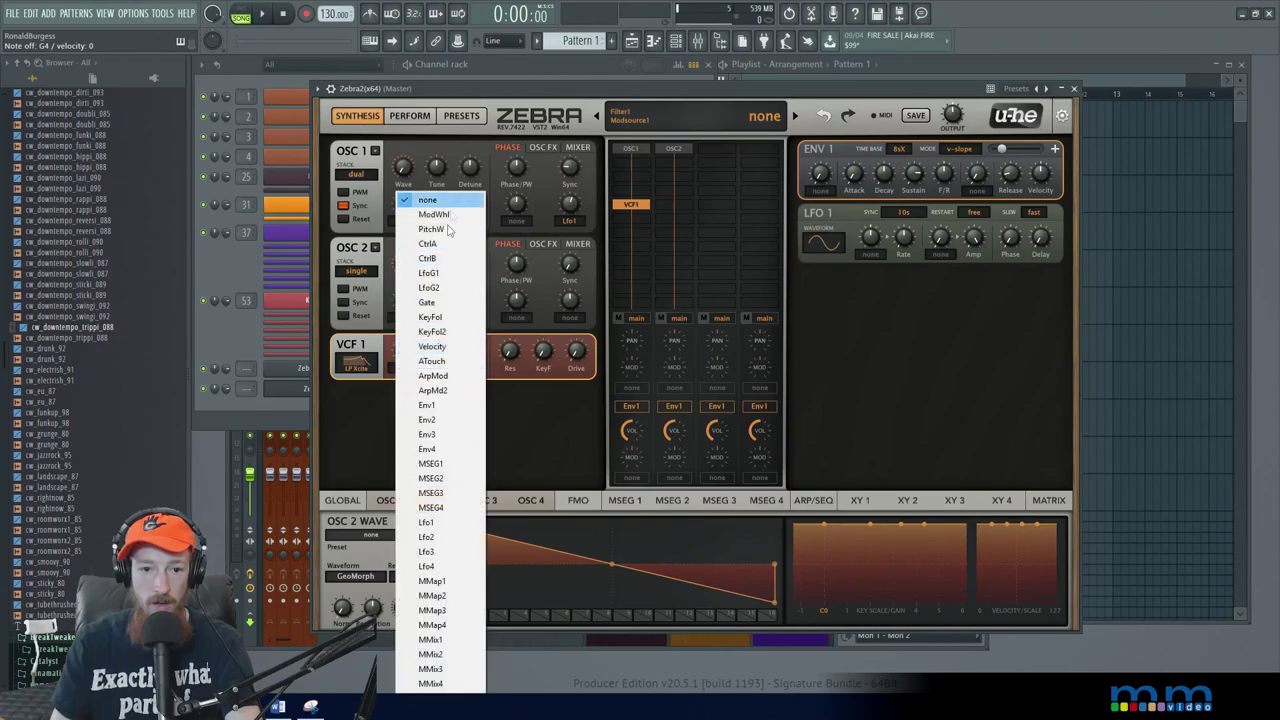
pyautogui.click(445, 405)
pyautogui.moveTo(412, 334); pyautogui.dragTo(407, 382)
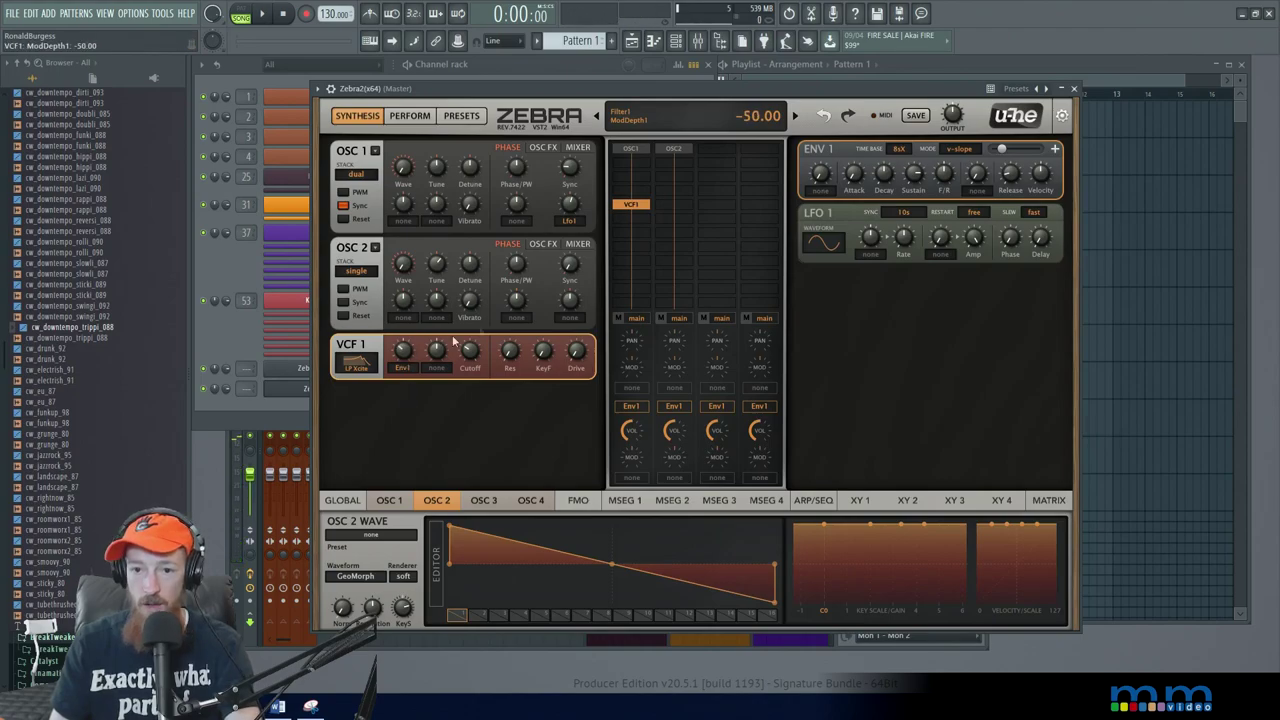
# Switch VCF 1's first modulation source to Env2.
pyautogui.click(856, 175)
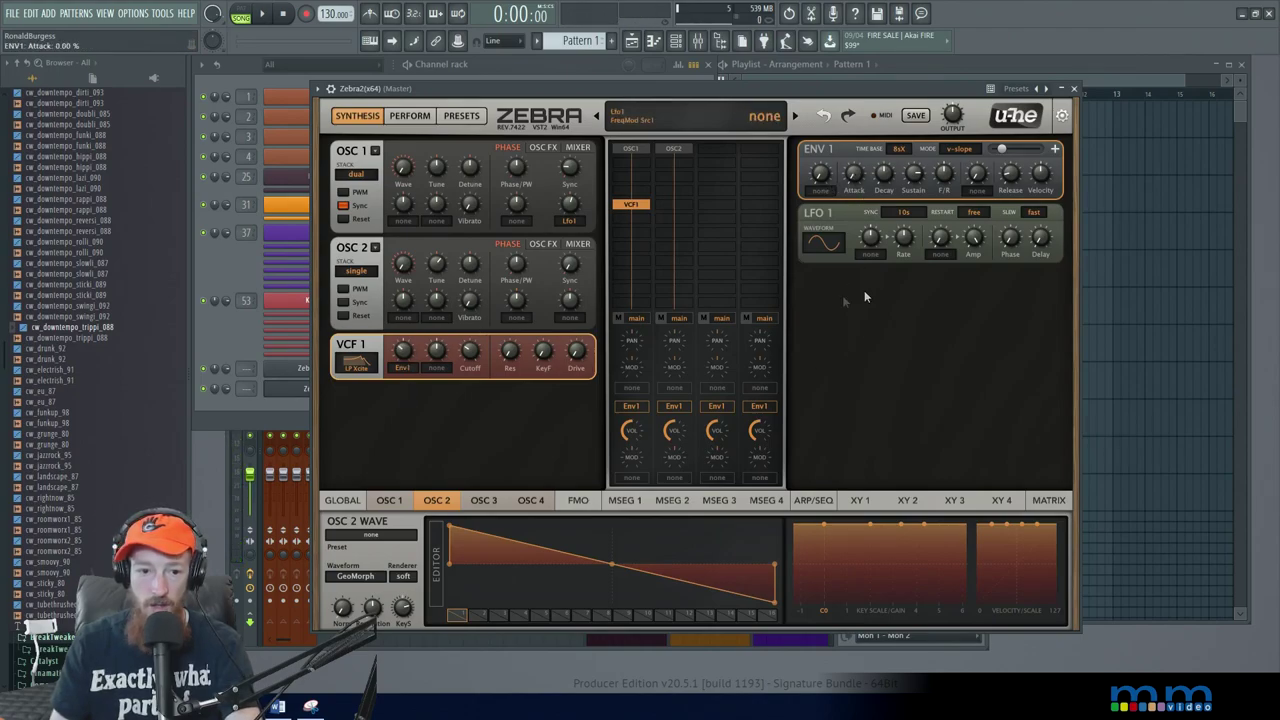
pyautogui.click(402, 368)
pyautogui.click(447, 420)
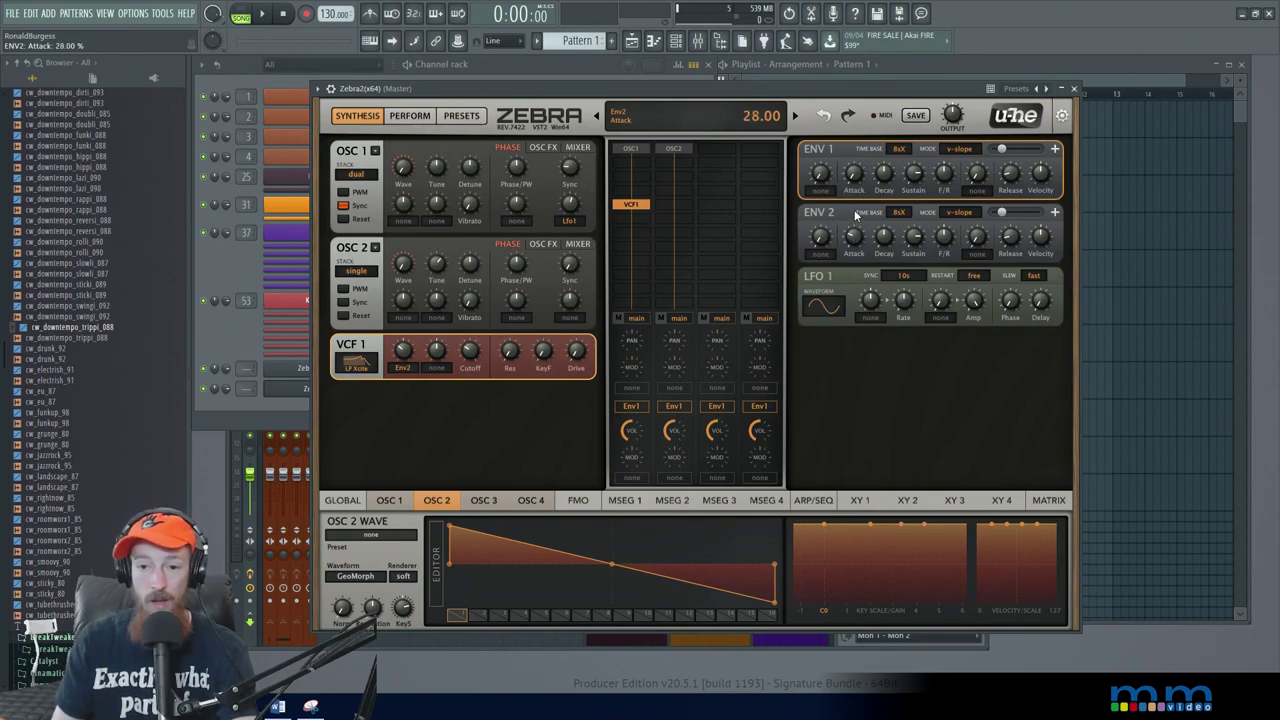
# Set VCF 1's first modulation depth to 150.00, lower its cutoff and adjust Env 2's attack and decay.
pyautogui.moveTo(855, 236)
pyautogui.mouseDown()
pyautogui.moveTo(860, 196)
pyautogui.moveTo(860, 236)
pyautogui.mouseUp()
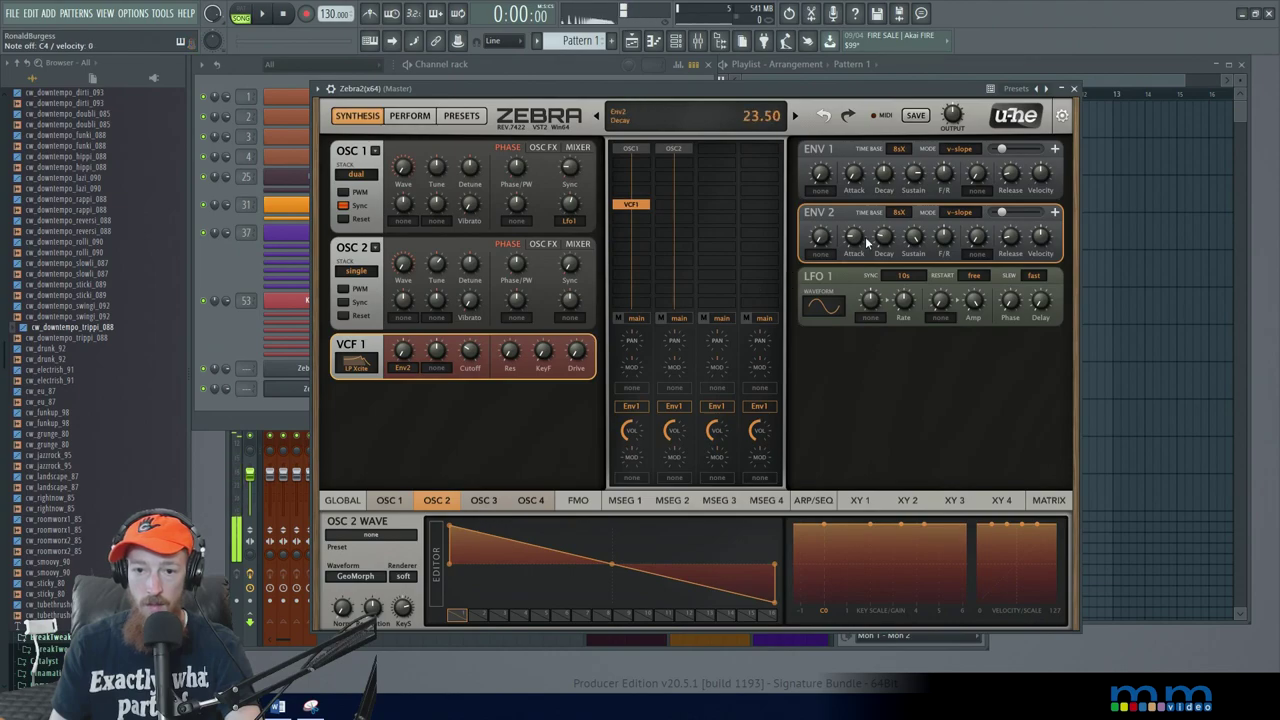
pyautogui.moveTo(857, 239); pyautogui.dragTo(857, 216)
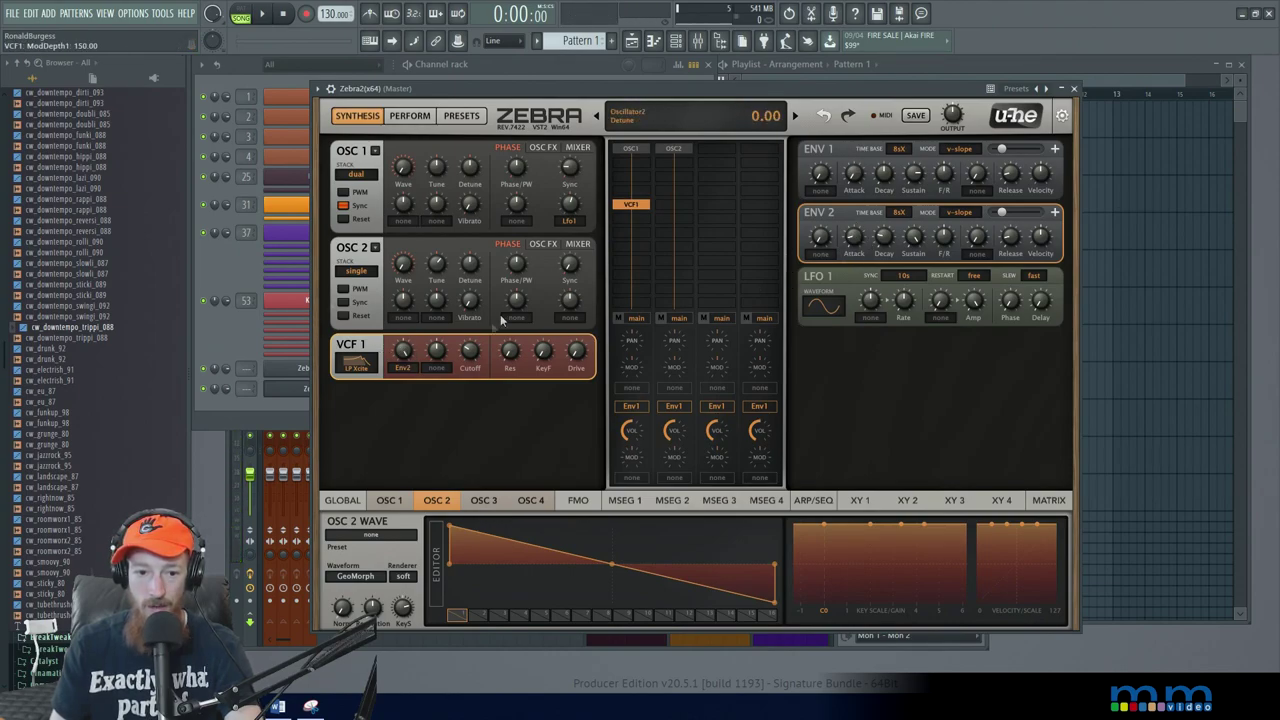
pyautogui.moveTo(477, 321); pyautogui.dragTo(472, 371)
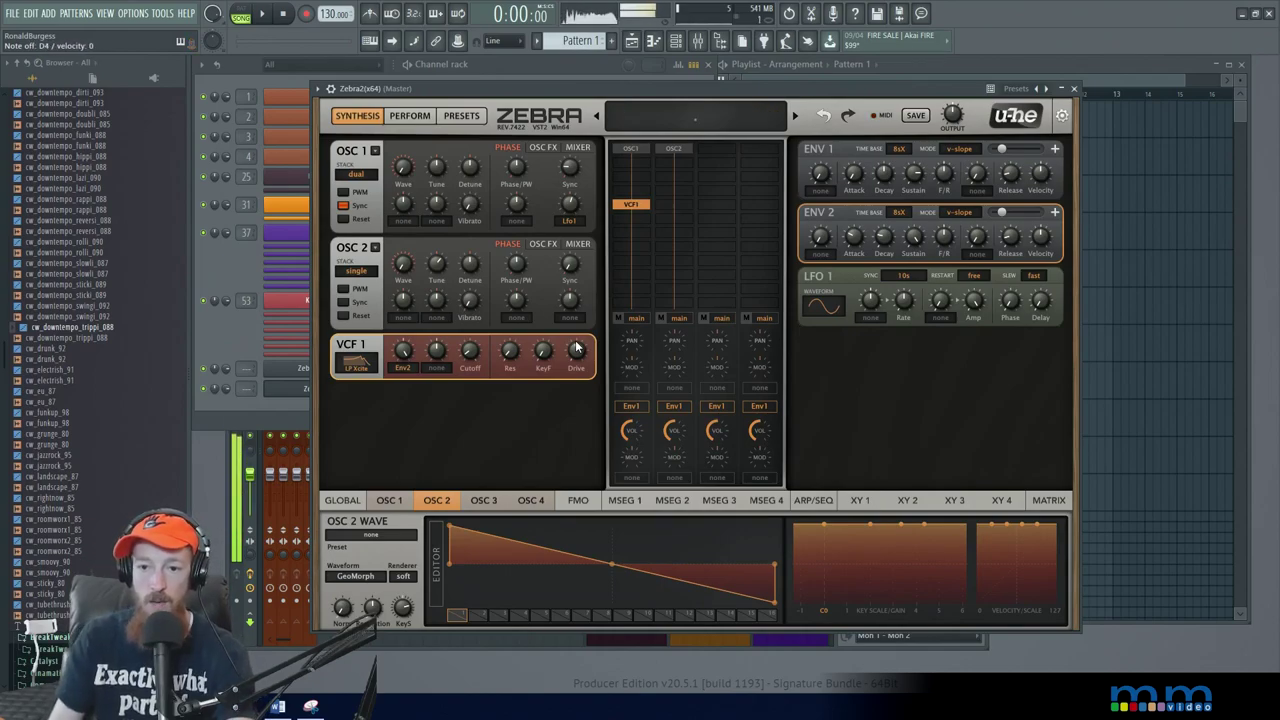
pyautogui.moveTo(883, 238); pyautogui.dragTo(855, 253)
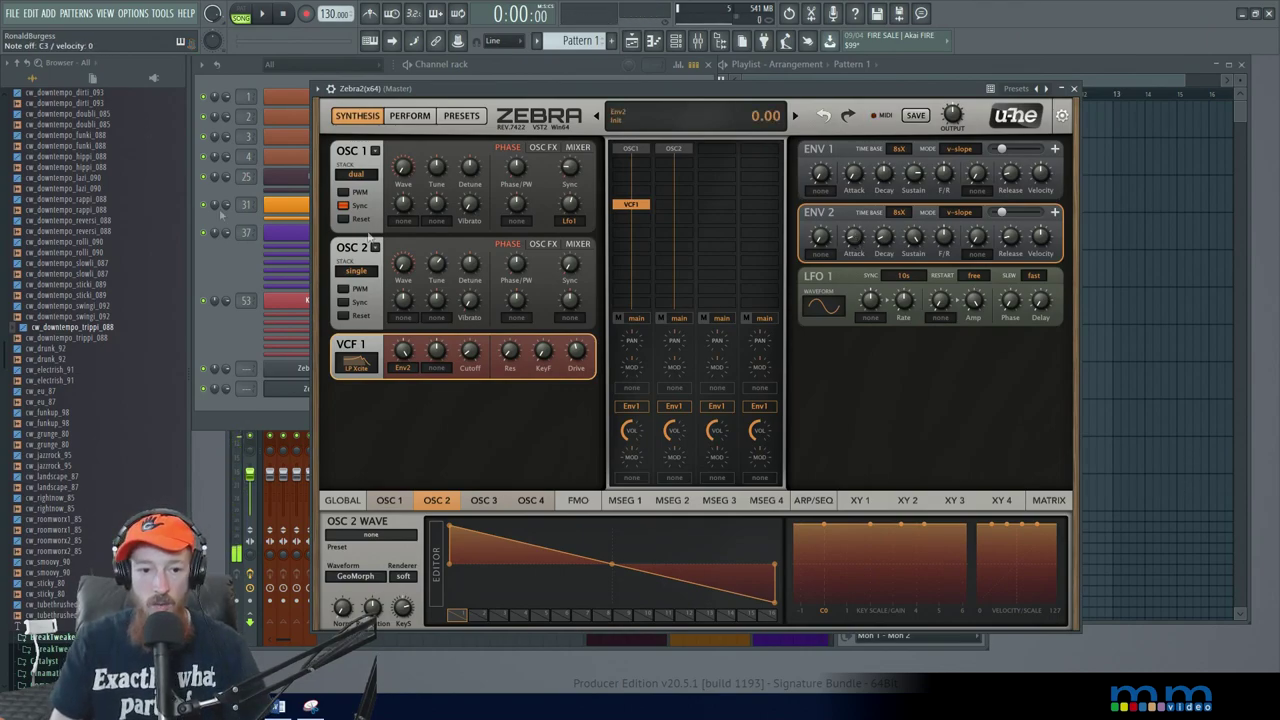
# Move VCF1 up closer to OSC1 in the first lane of the grid and insert the Comb1 module below it.
pyautogui.moveTo(645, 204); pyautogui.dragTo(640, 178)
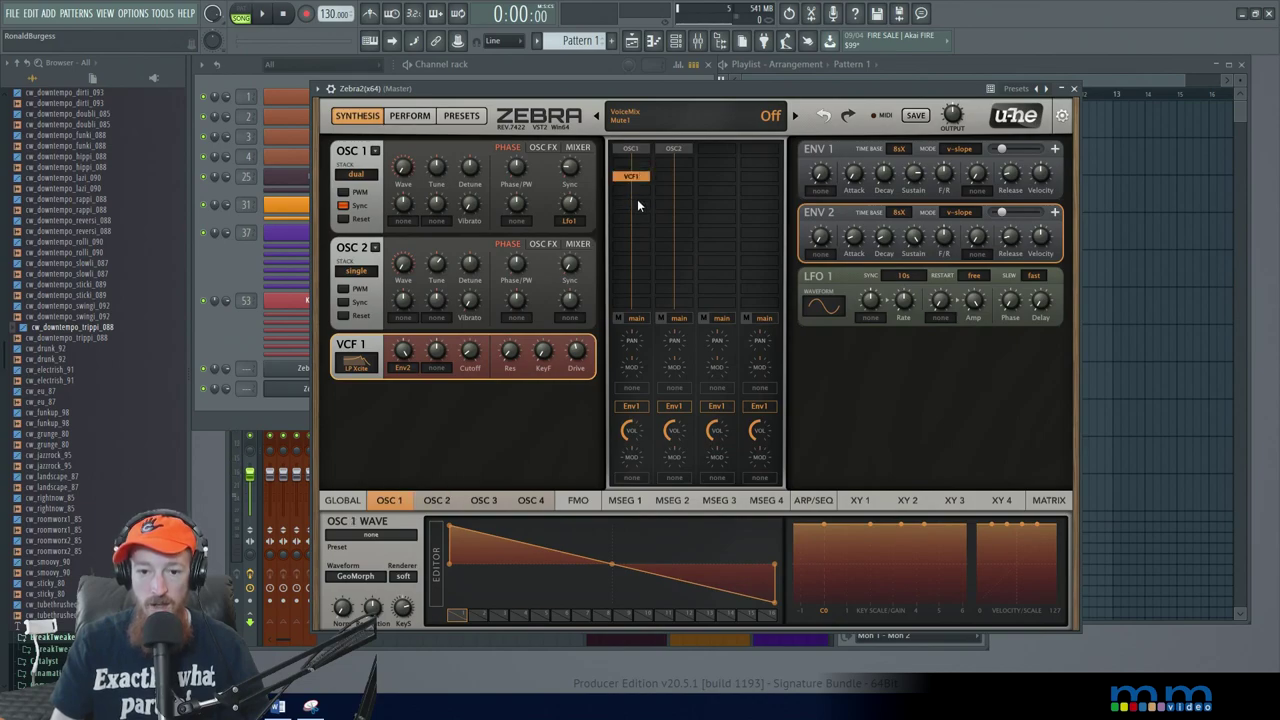
pyautogui.click(637, 198)
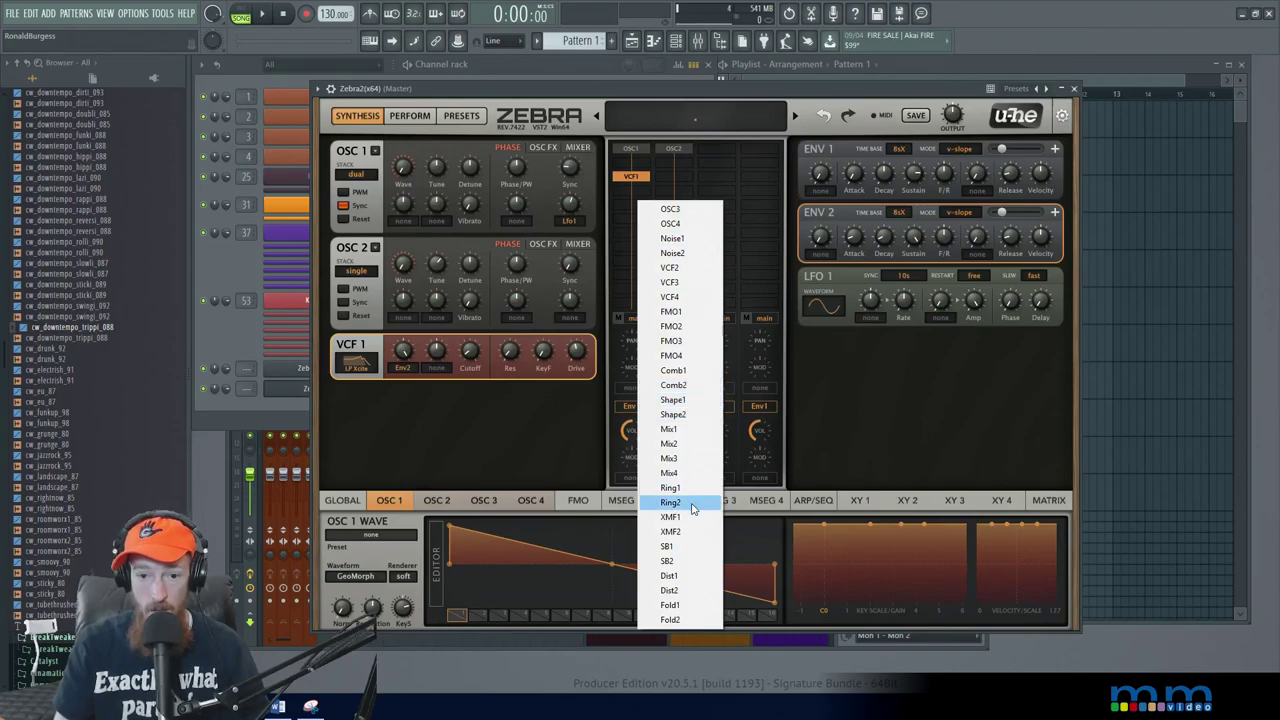
pyautogui.click(673, 370)
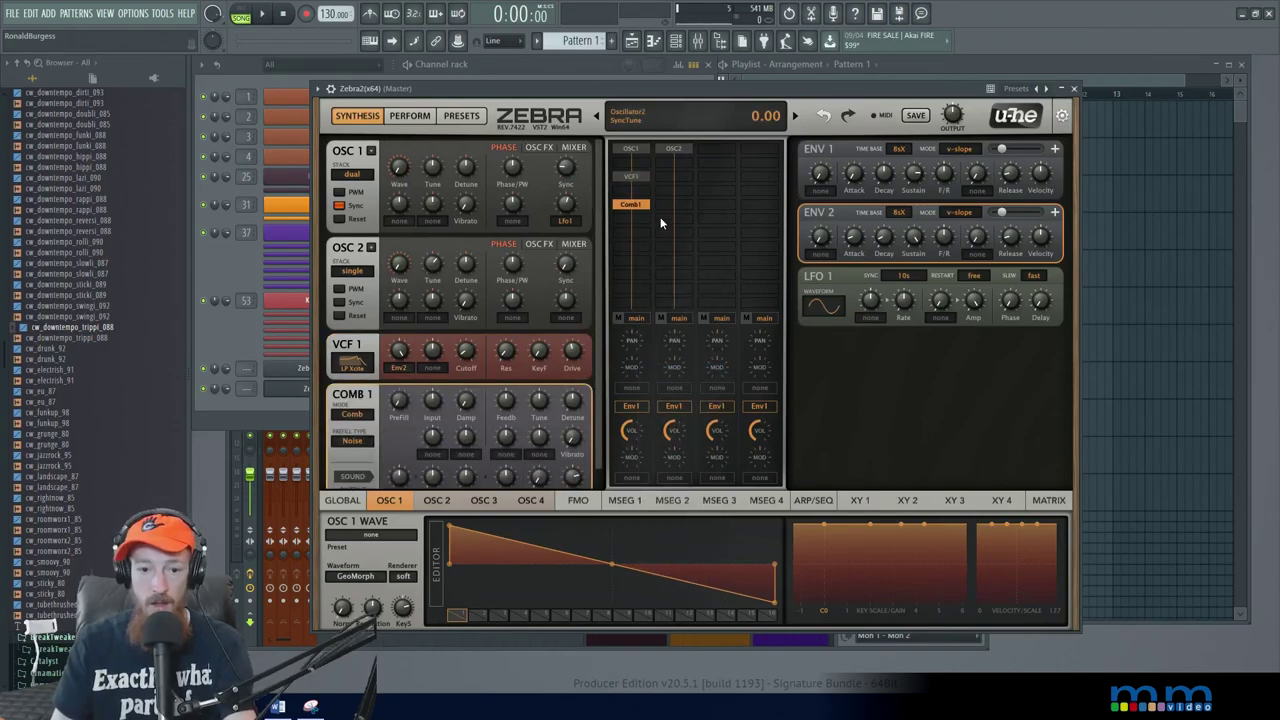
pyautogui.scroll(-1, 598, 396)
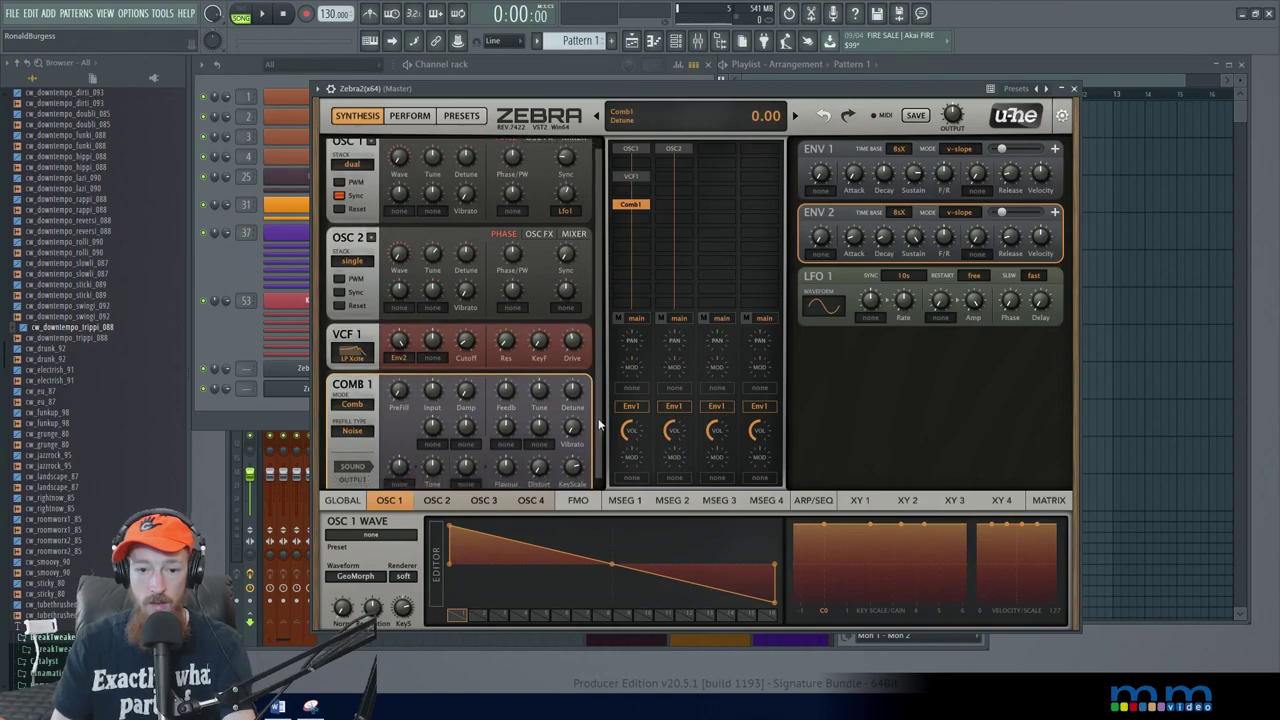
pyautogui.rightClick(576, 490)
pyautogui.click(544, 489)
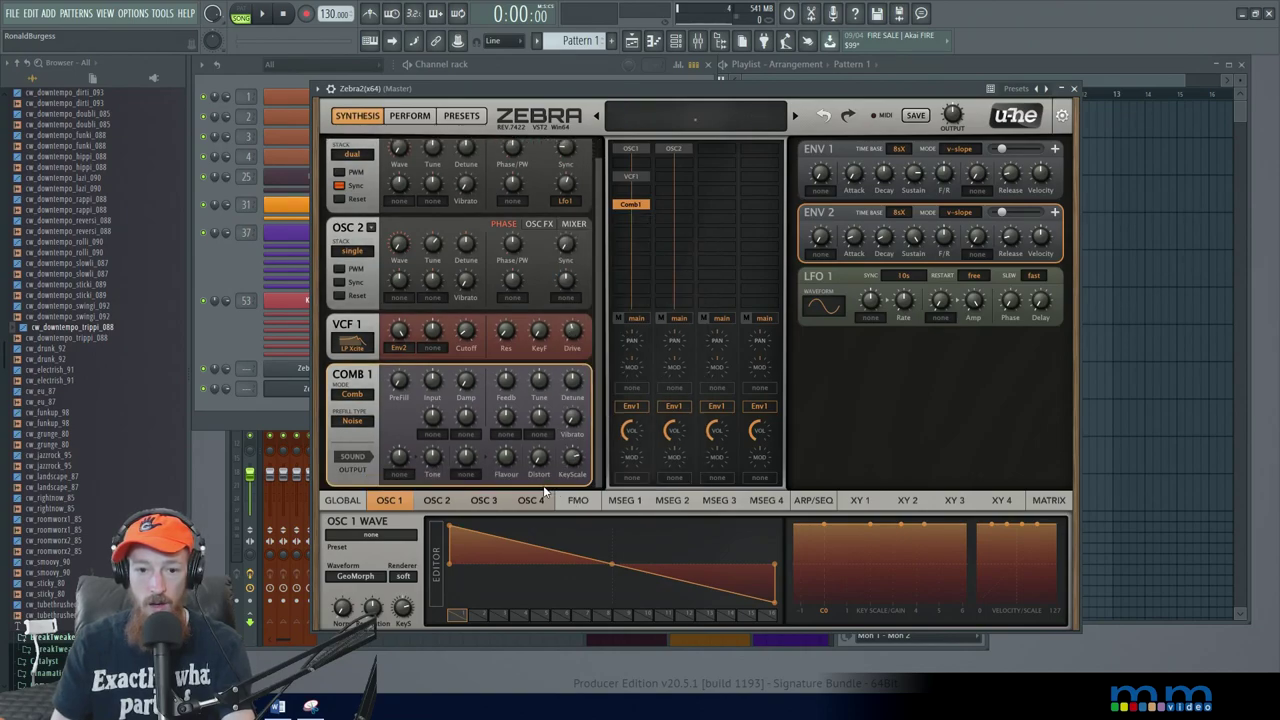
# Bypass the Comb1 module in the first lane of the grid and re-enable it.
pyautogui.doubleClick(631, 203)
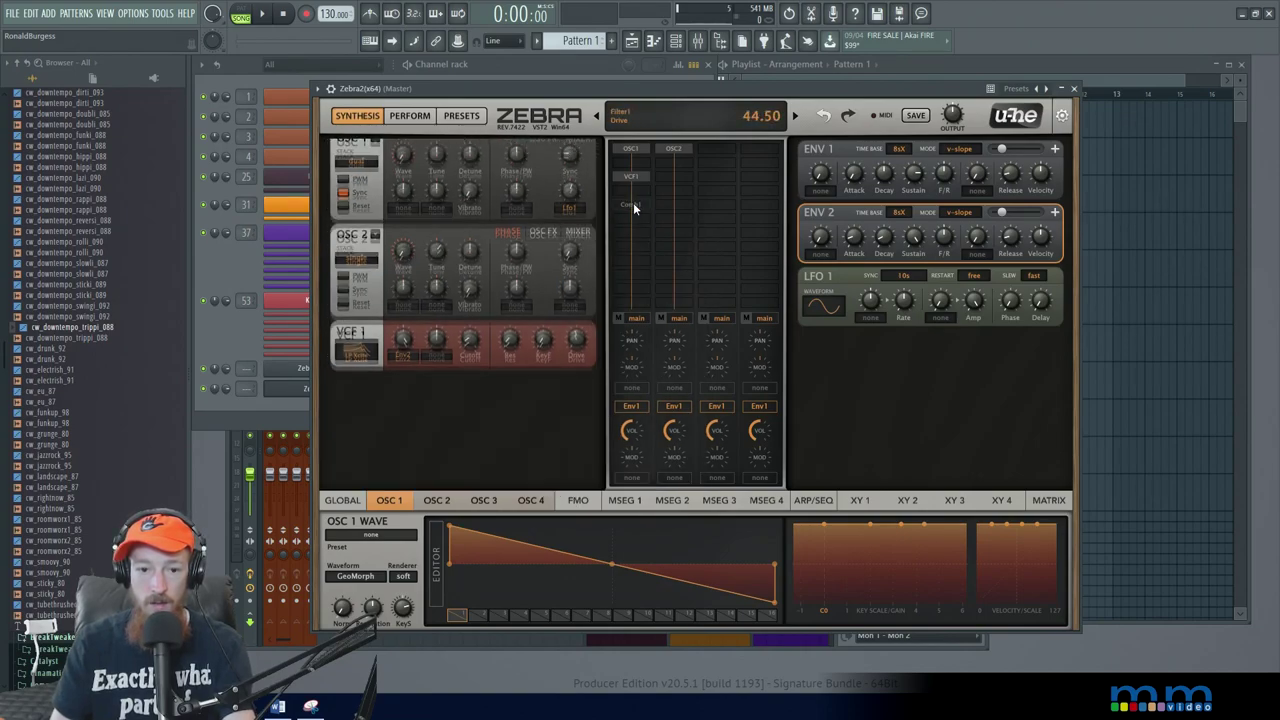
pyautogui.rightClick(506, 422)
pyautogui.click(563, 442)
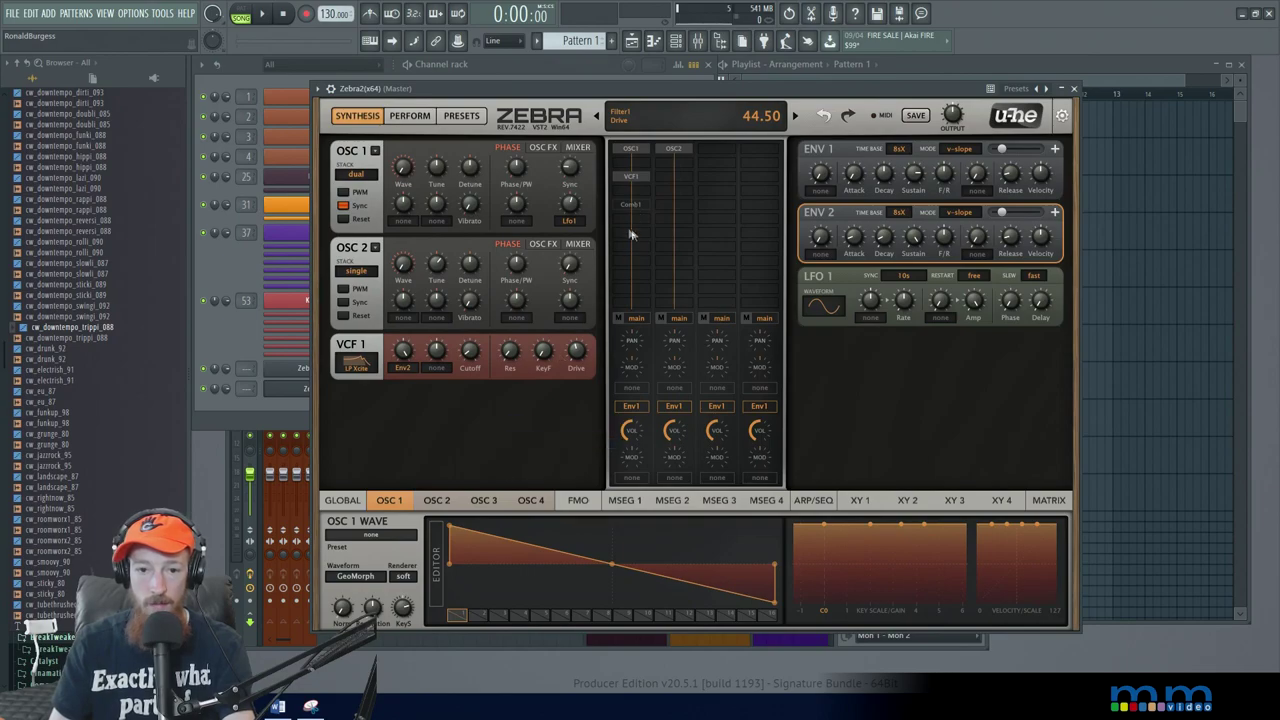
pyautogui.doubleClick(629, 204)
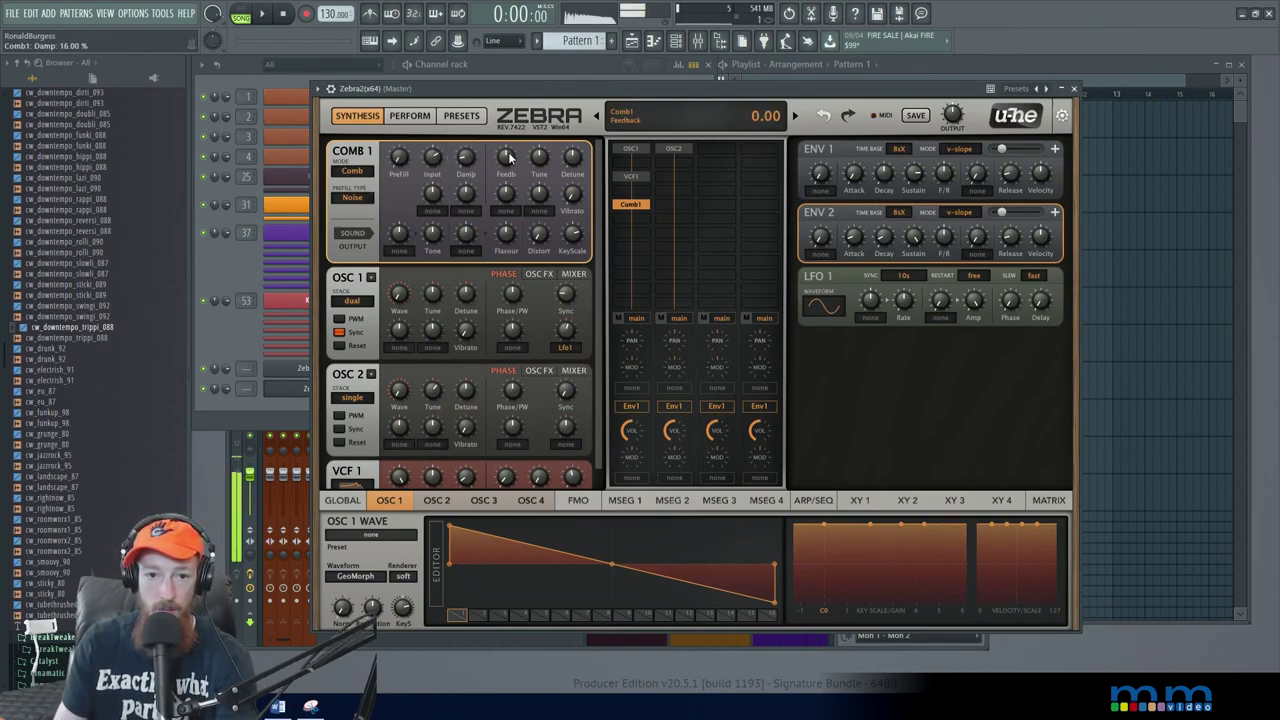
# Raise COMB 1's feedback, set its detune to 50.00 and switch its mode to Split Comb.
pyautogui.scroll(9, 508, 157)
pyautogui.scroll(5, 508, 157)
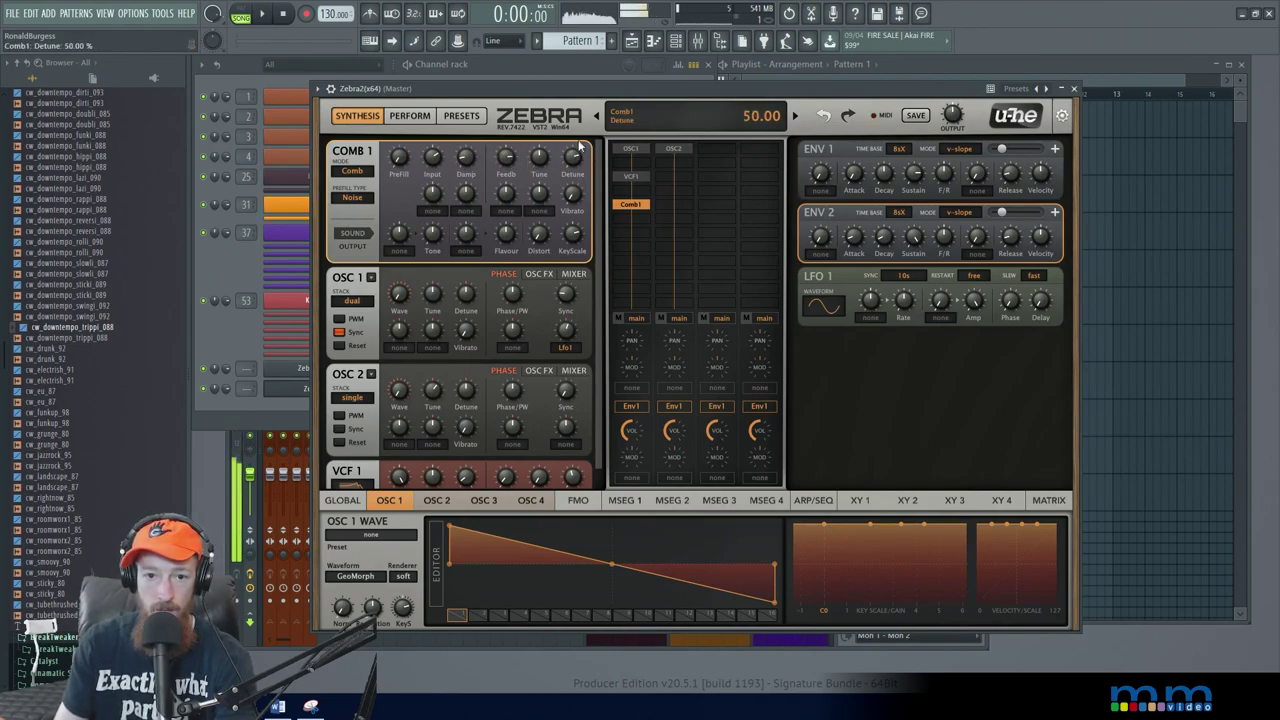
pyautogui.click(364, 174)
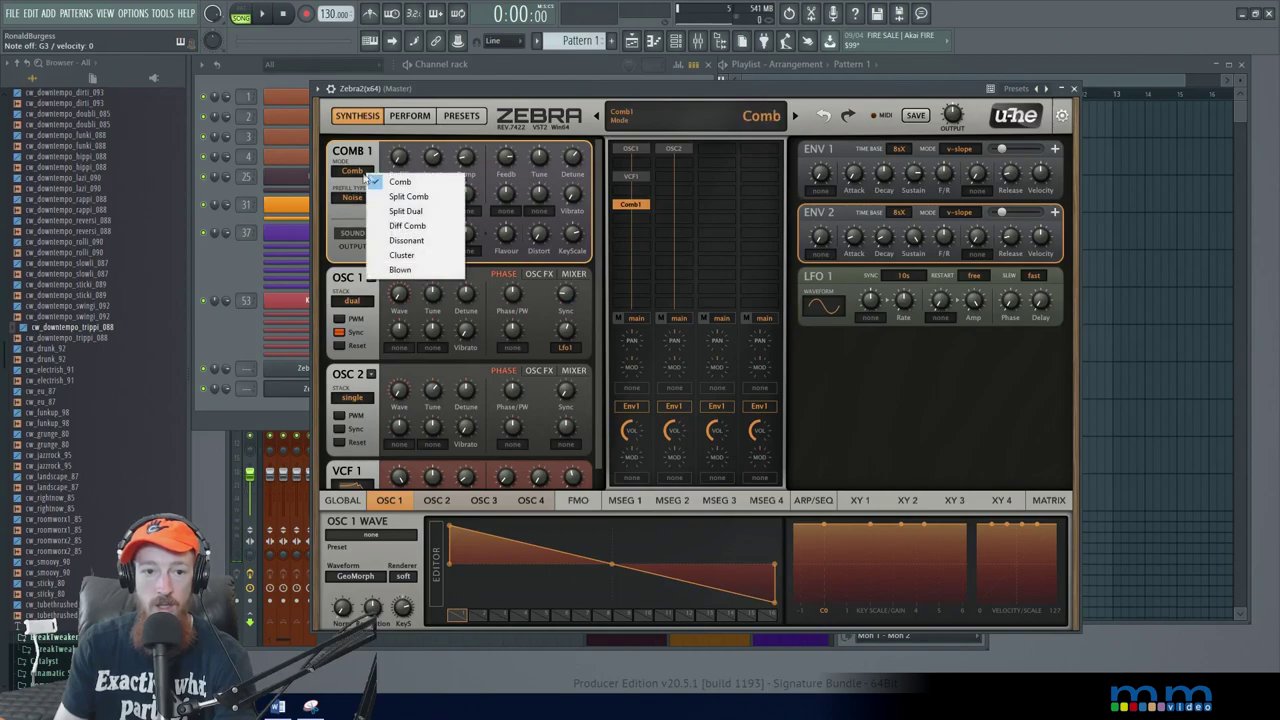
pyautogui.click(436, 199)
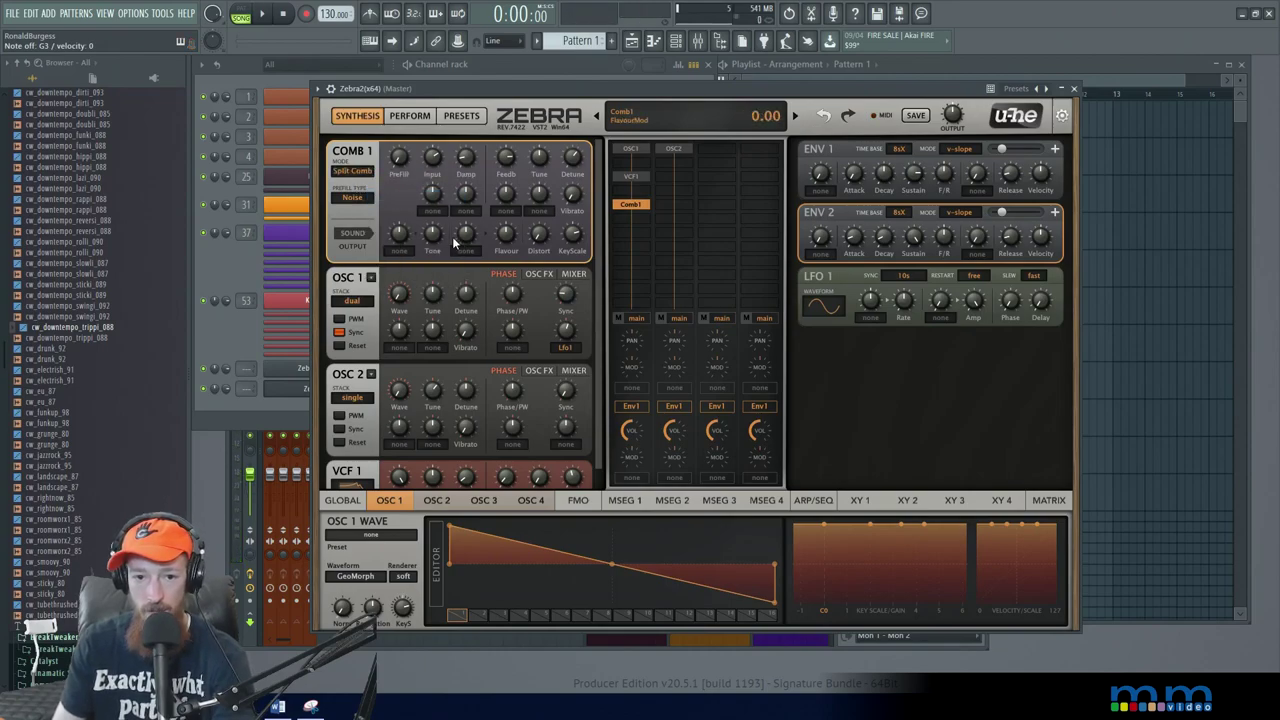
# Try COMB 1's Split Dual and Dissonant modes while adjusting feedback to about 66.00 and raising detune, and settle on Split Comb.
pyautogui.click(358, 170)
pyautogui.click(406, 211)
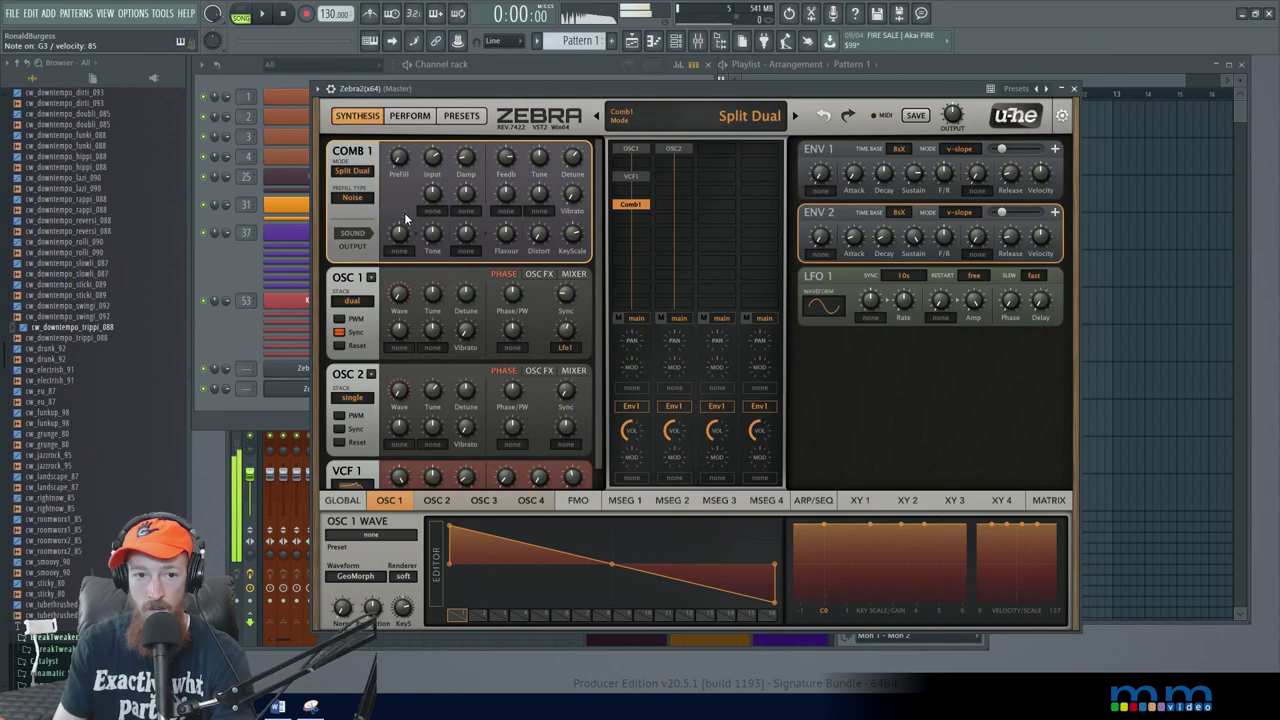
pyautogui.click(364, 172)
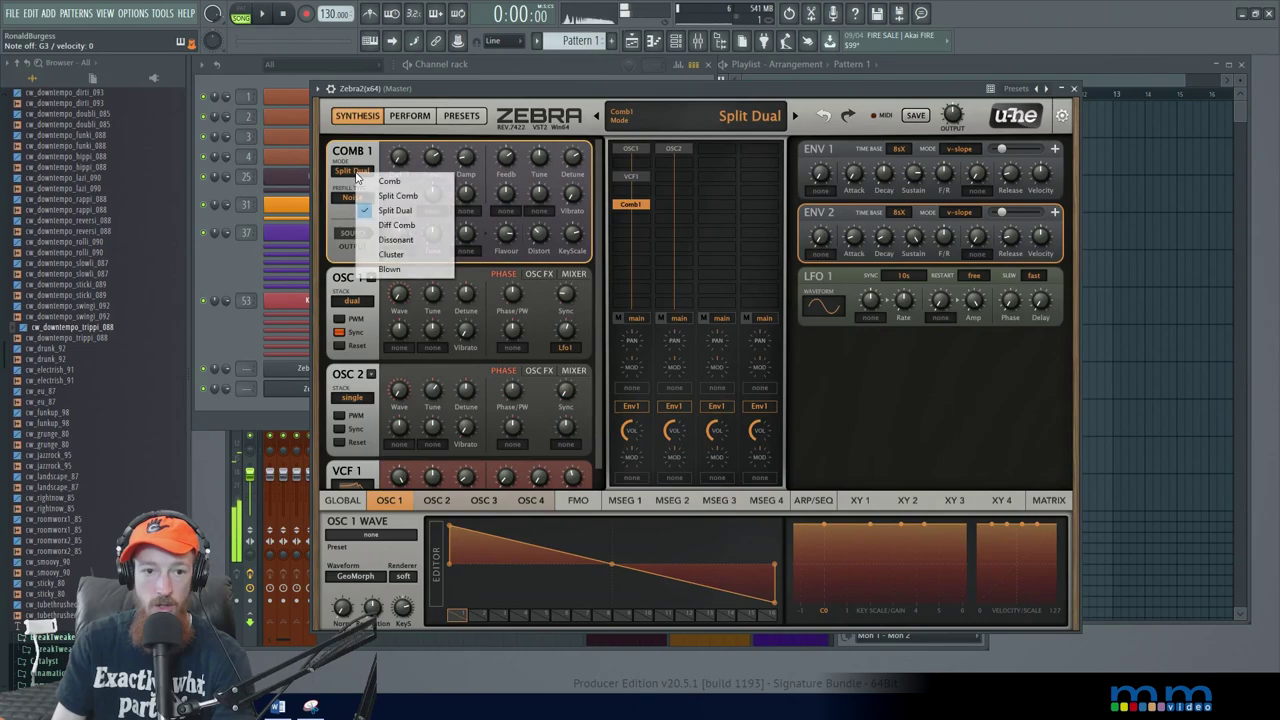
pyautogui.click(436, 243)
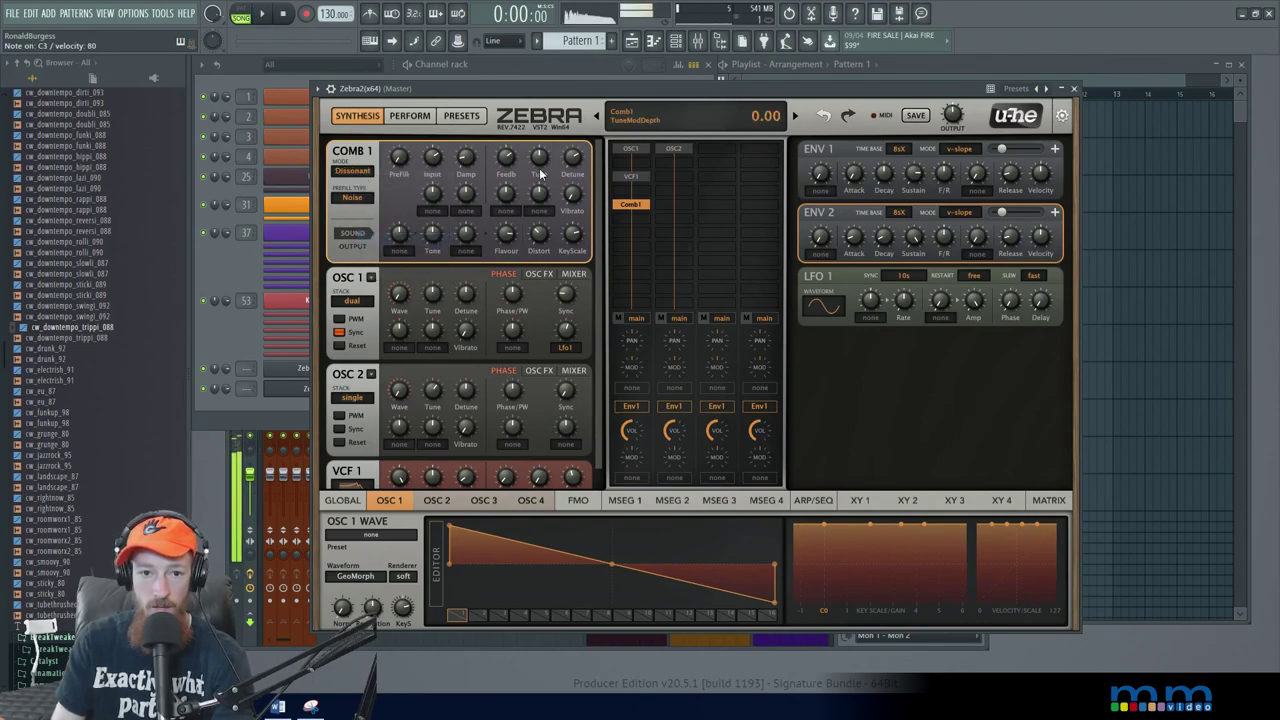
pyautogui.moveTo(514, 169); pyautogui.dragTo(514, 161)
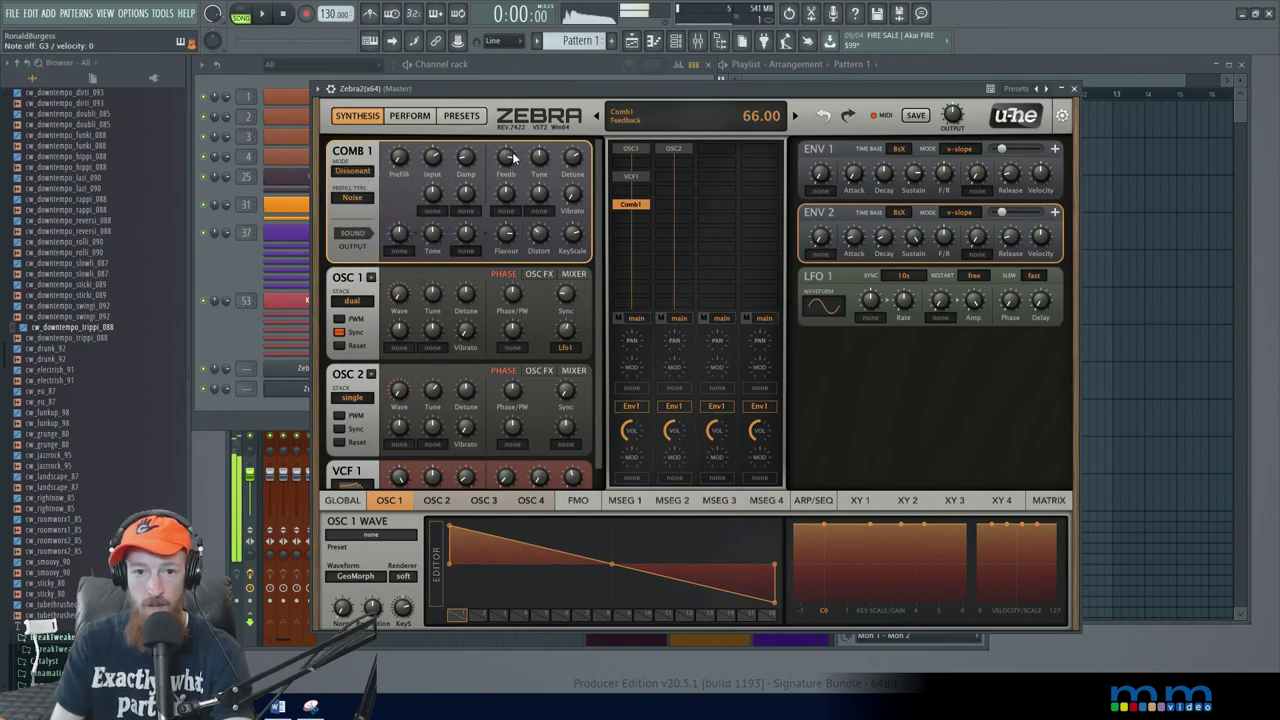
pyautogui.moveTo(577, 162); pyautogui.dragTo(512, 164)
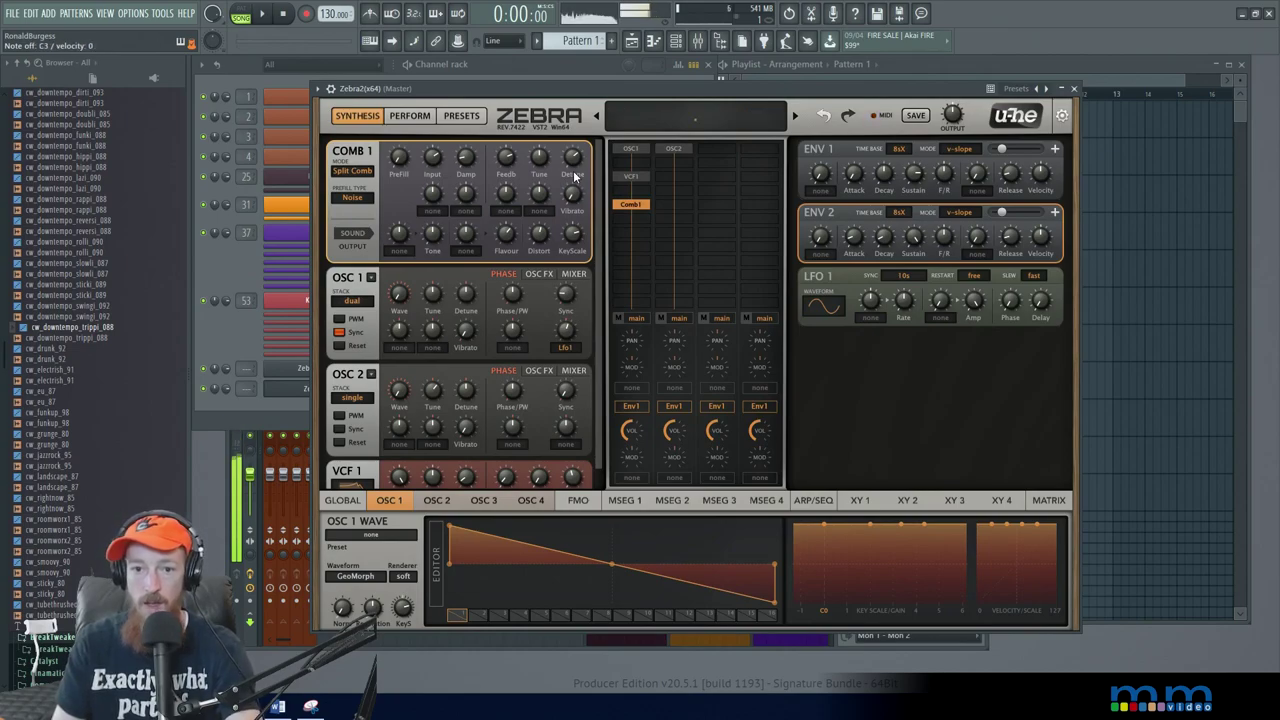
# Insert the Dist1 module below Comb1 in the first lane and set its type to Foldback.
pyautogui.click(652, 240)
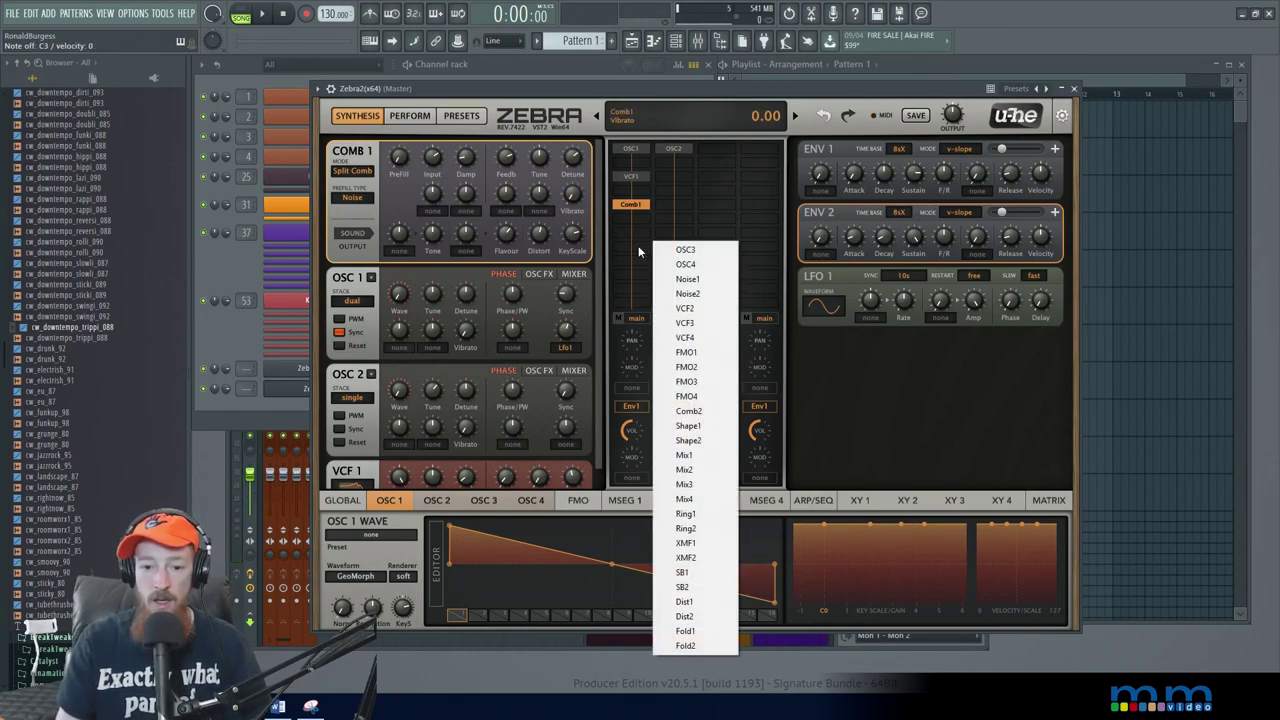
pyautogui.click(638, 245)
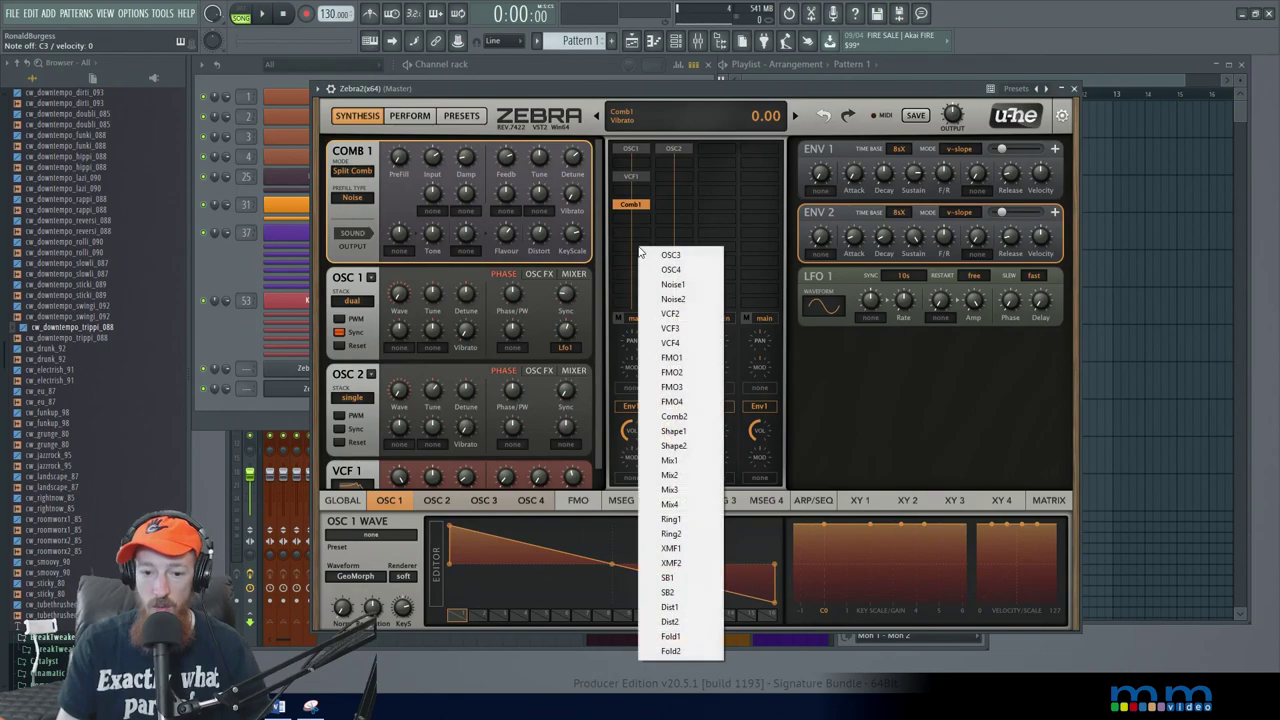
pyautogui.click(672, 607)
pyautogui.click(377, 160)
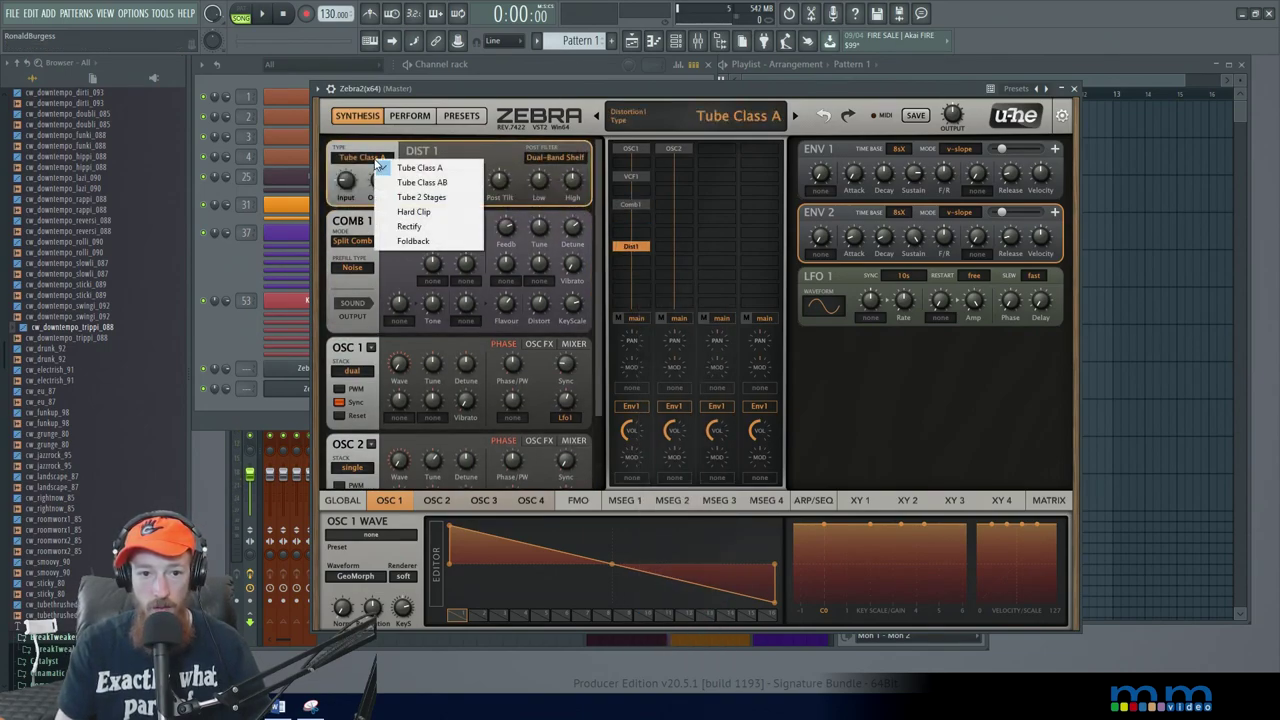
pyautogui.click(458, 241)
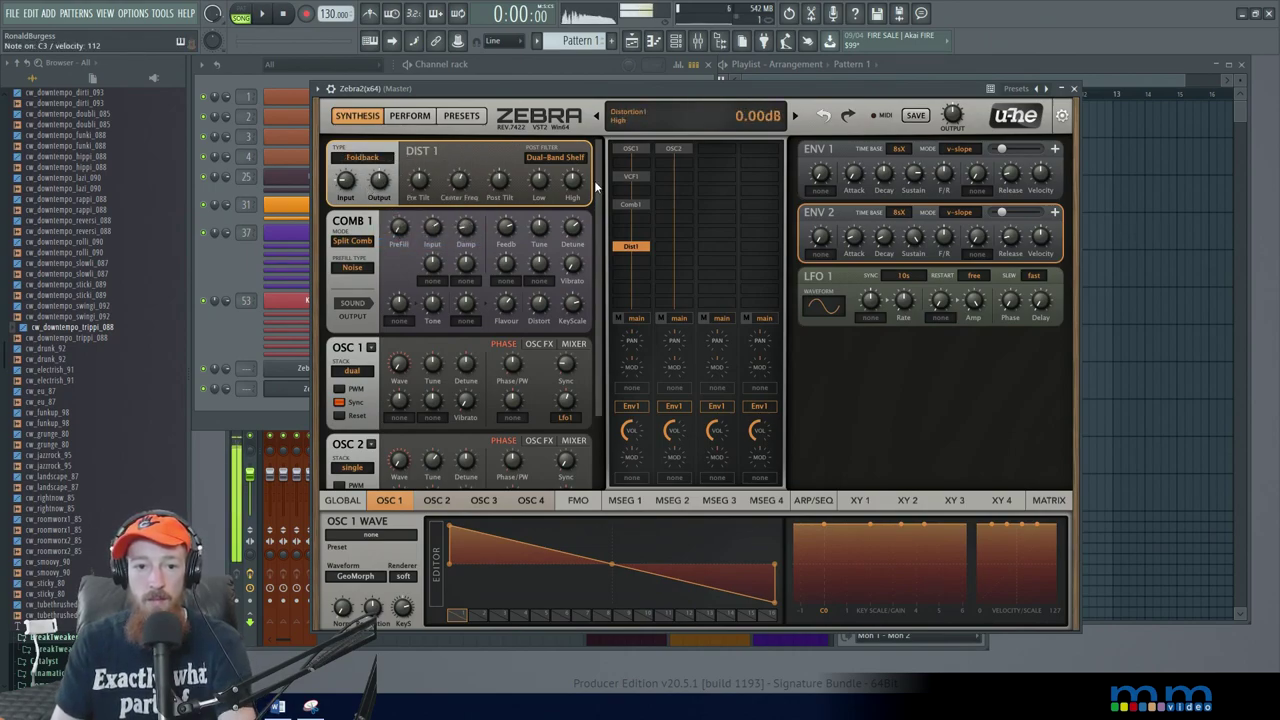
# Set DIST 1's Low to -5.40 dB and Center Freq to 88.50, and try the Rectify type.
pyautogui.moveTo(499, 182); pyautogui.dragTo(500, 177)
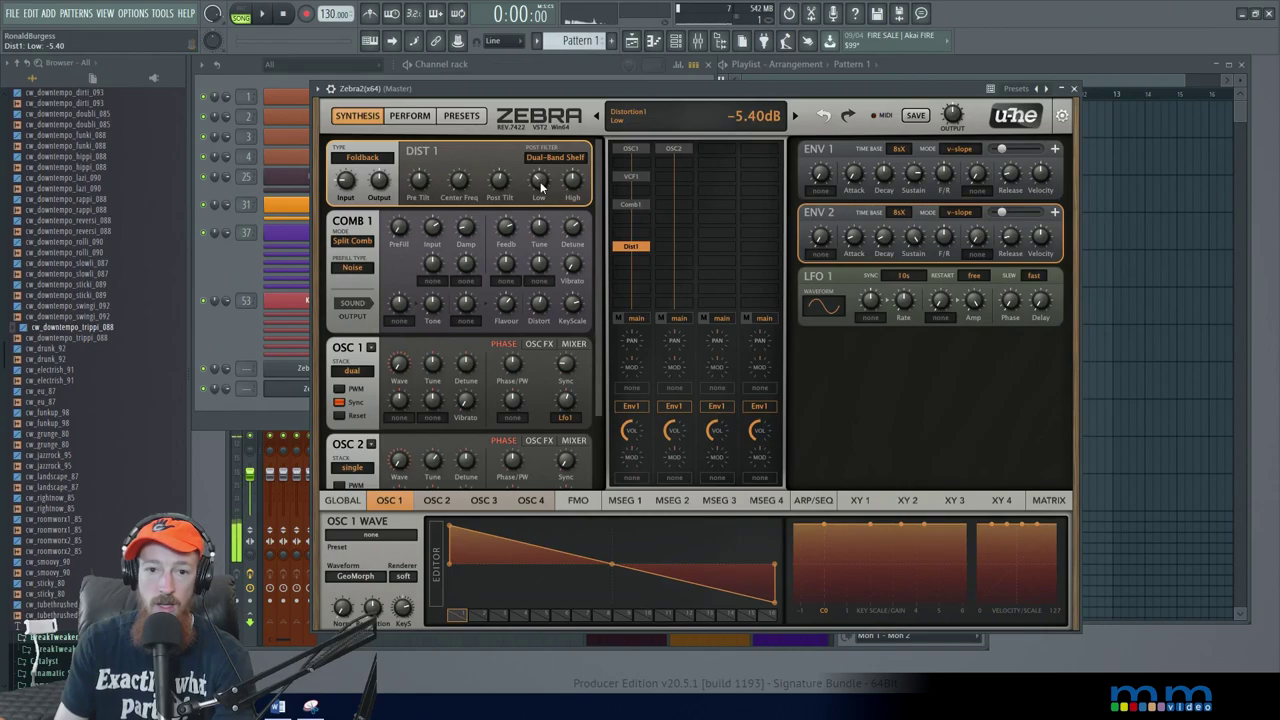
pyautogui.moveTo(575, 176); pyautogui.dragTo(575, 173)
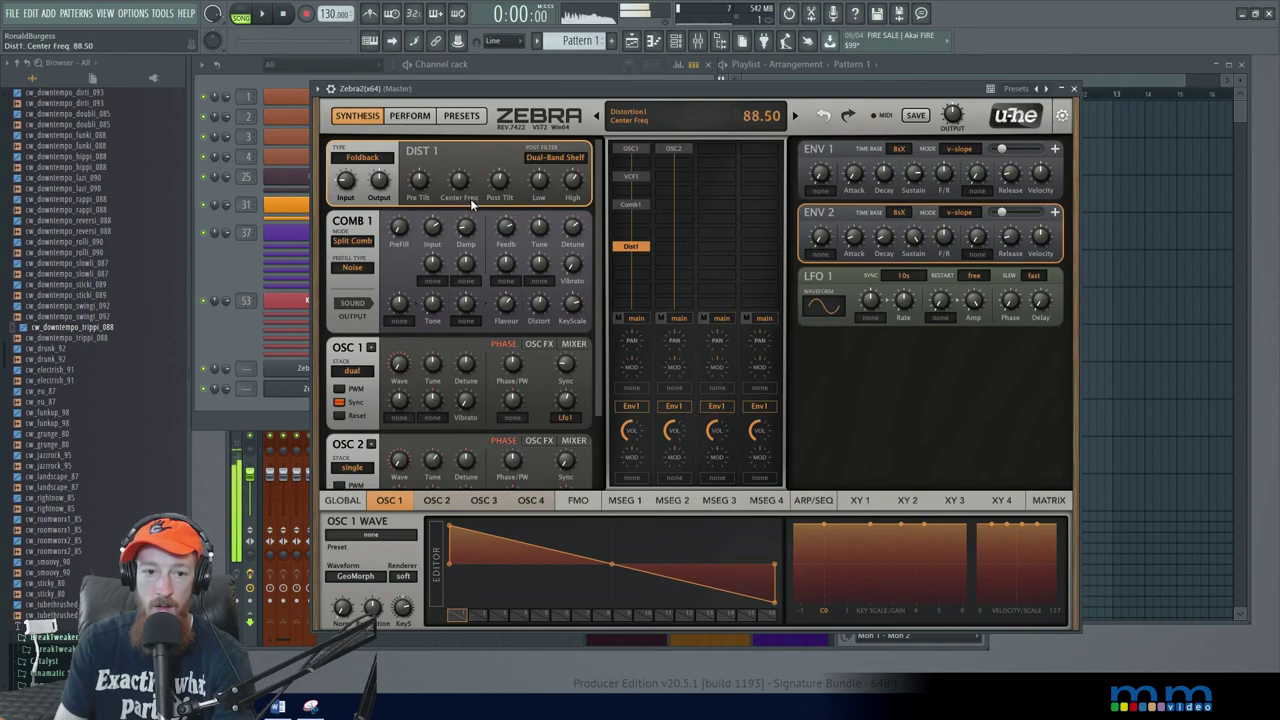
pyautogui.click(364, 158)
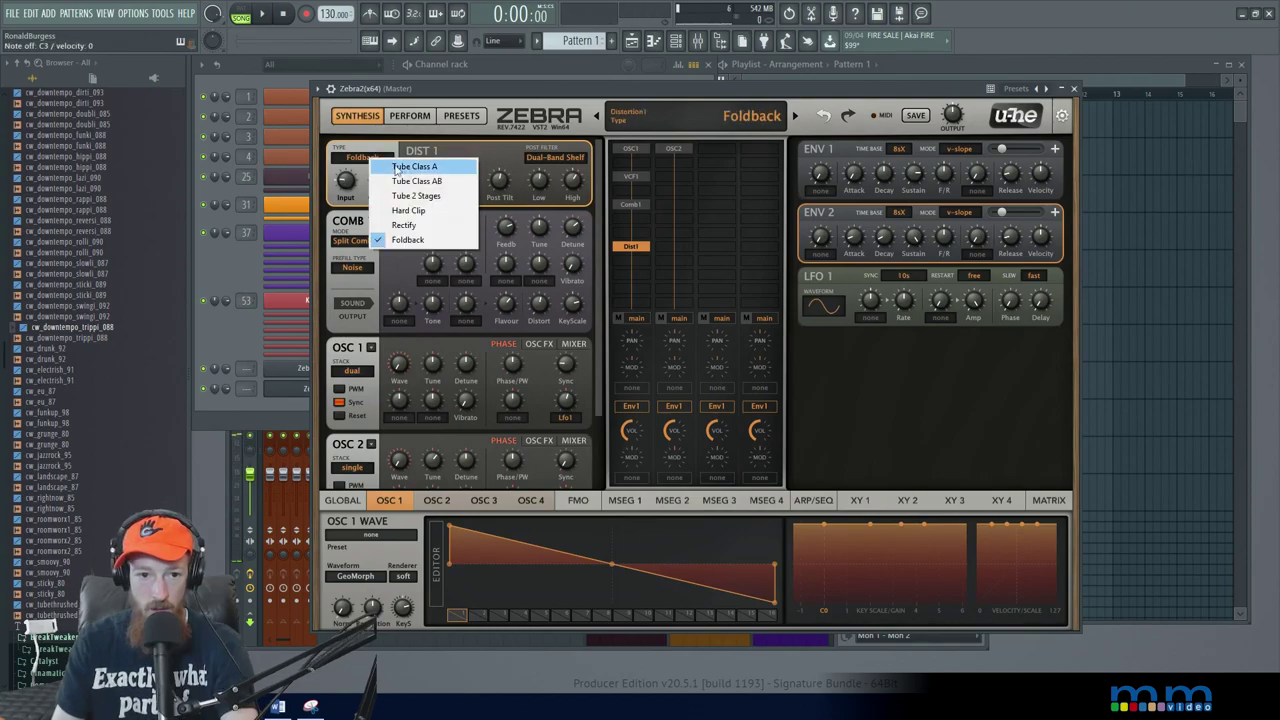
pyautogui.click(451, 231)
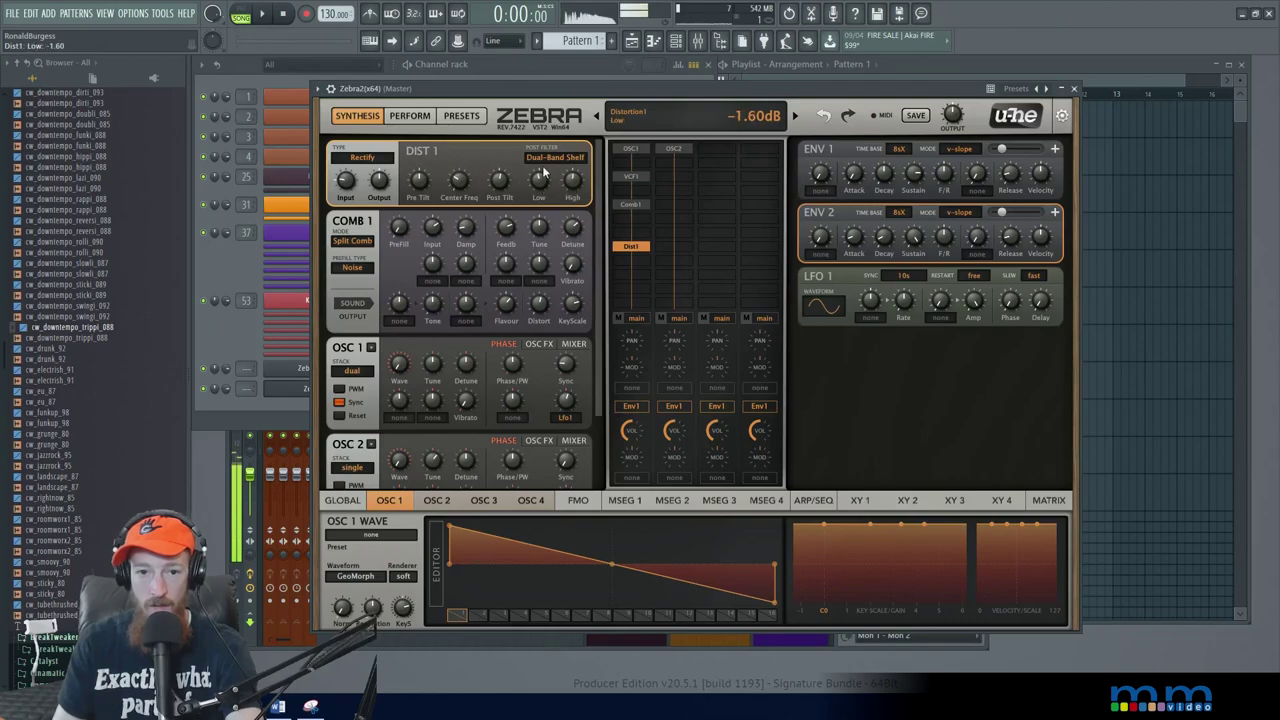
# Change DIST 1's type to Tube Class A, raise its input and set Center Freq to about 109.50.
pyautogui.click(362, 158)
pyautogui.click(455, 167)
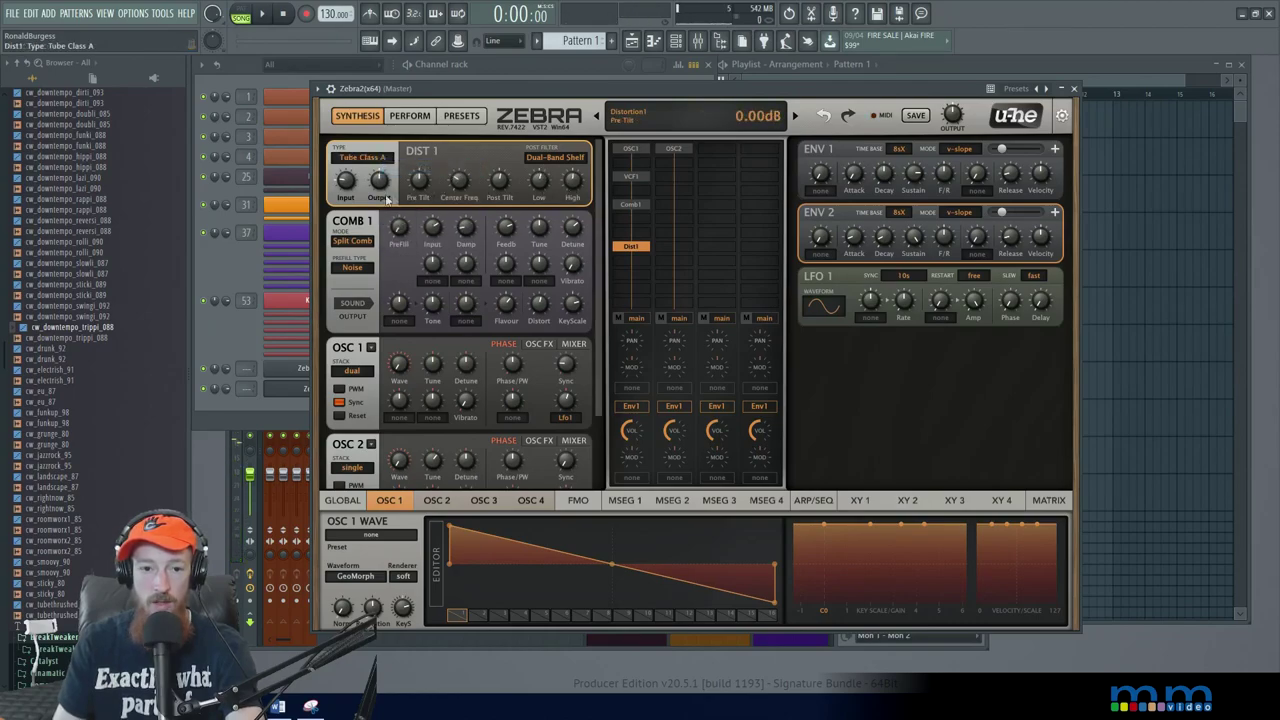
pyautogui.moveTo(347, 180); pyautogui.dragTo(352, 143)
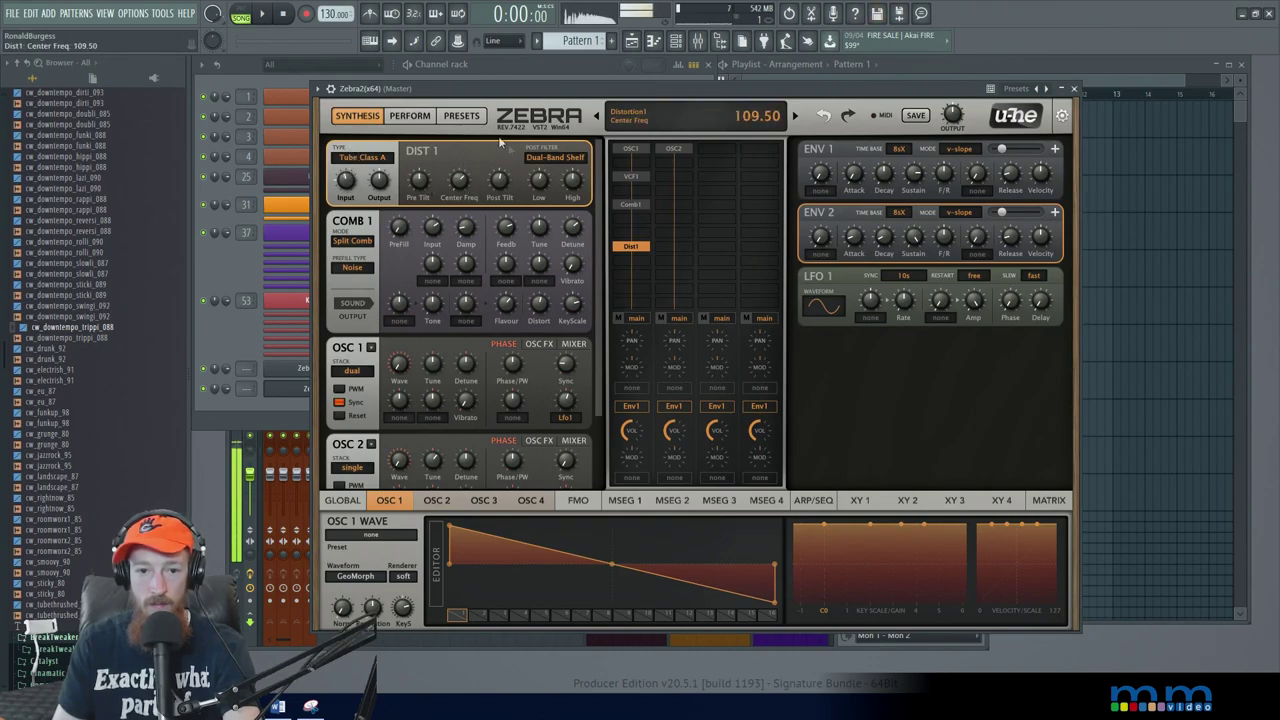
# Lower DIST 1's Pre Tilt.
pyautogui.moveTo(419, 182); pyautogui.dragTo(420, 208)
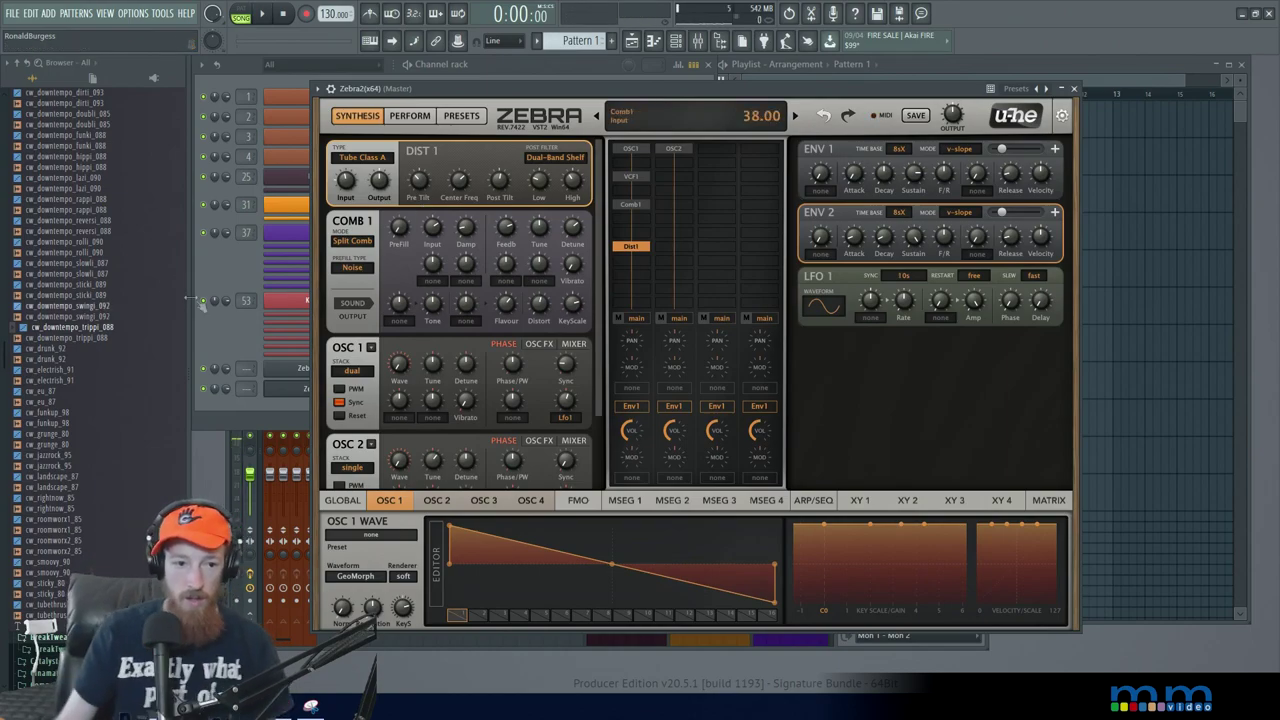
# Place the cw_downtempo_trippi_088 drum loop at the start of the Extra 1 playlist track, duplicate it once behind itself and audition it.
pyautogui.press('F5')
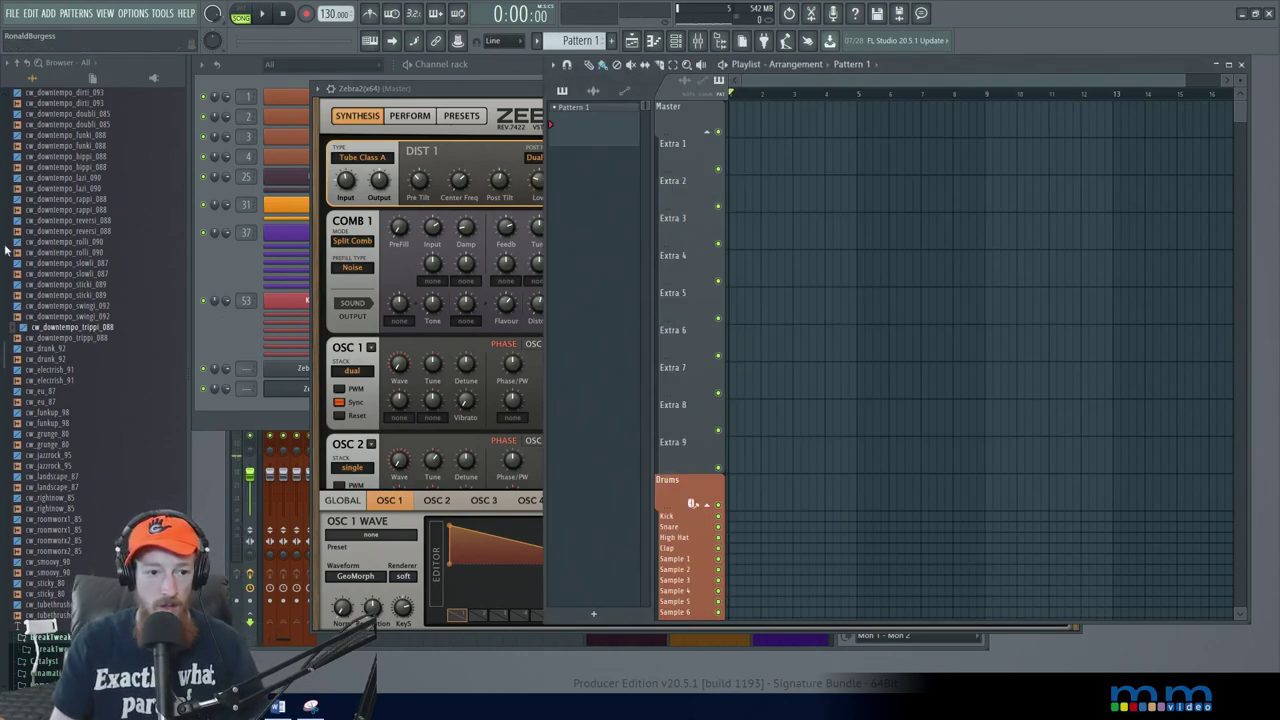
pyautogui.moveTo(72, 335); pyautogui.dragTo(745, 150)
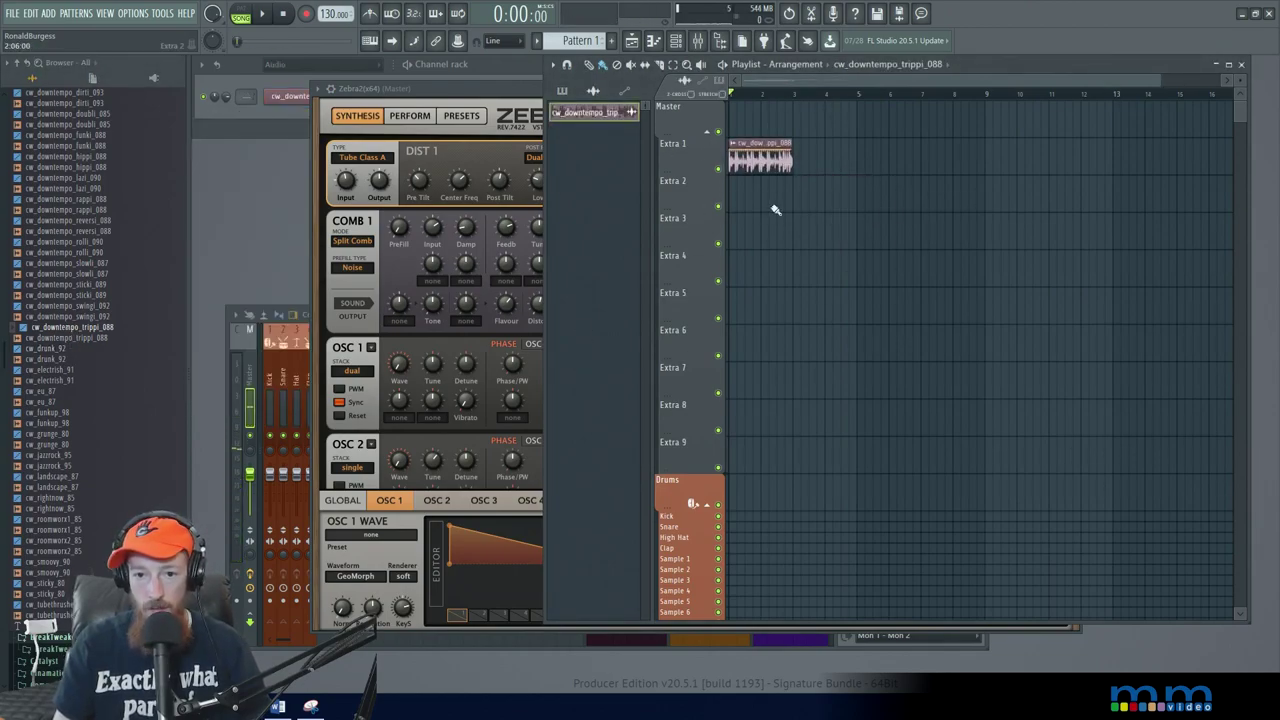
pyautogui.press('space')
pyautogui.keyDown('ctrl'); pyautogui.click(762, 168); pyautogui.keyUp('ctrl')
pyautogui.hotkey('ctrl', 'b')
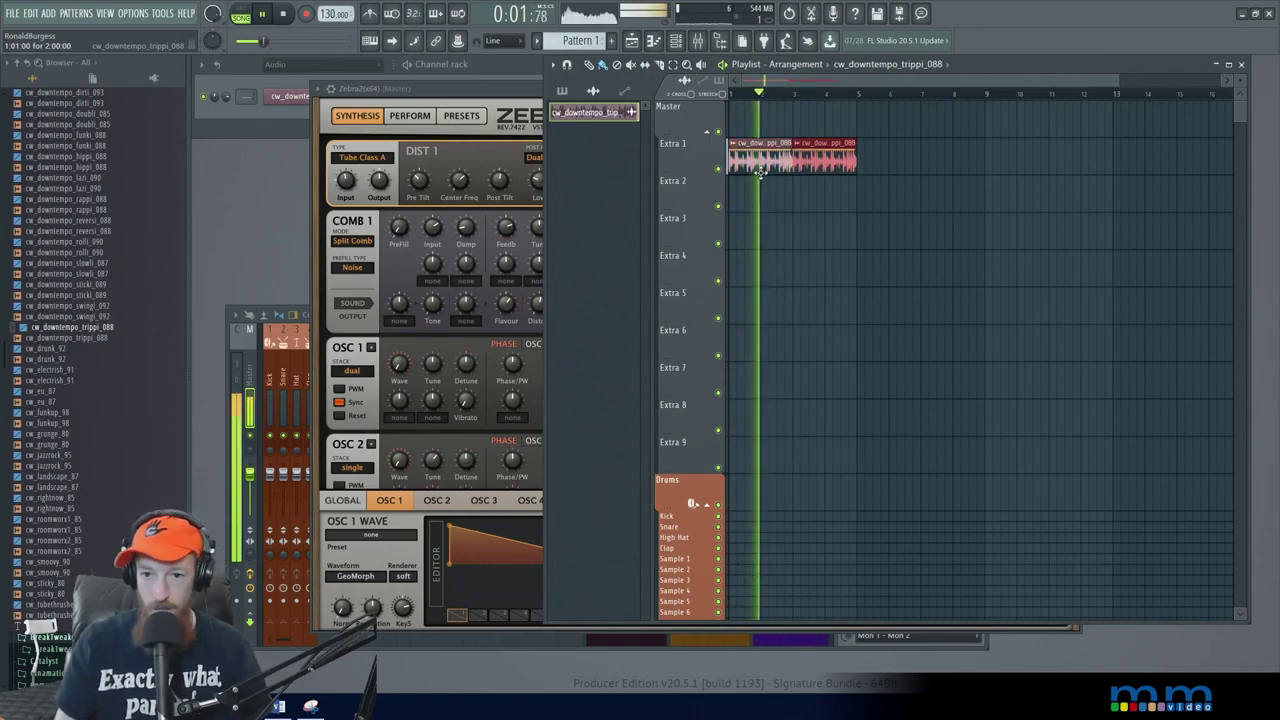
pyautogui.scroll(-1, 768, 165)
pyautogui.scroll(2, 803, 131)
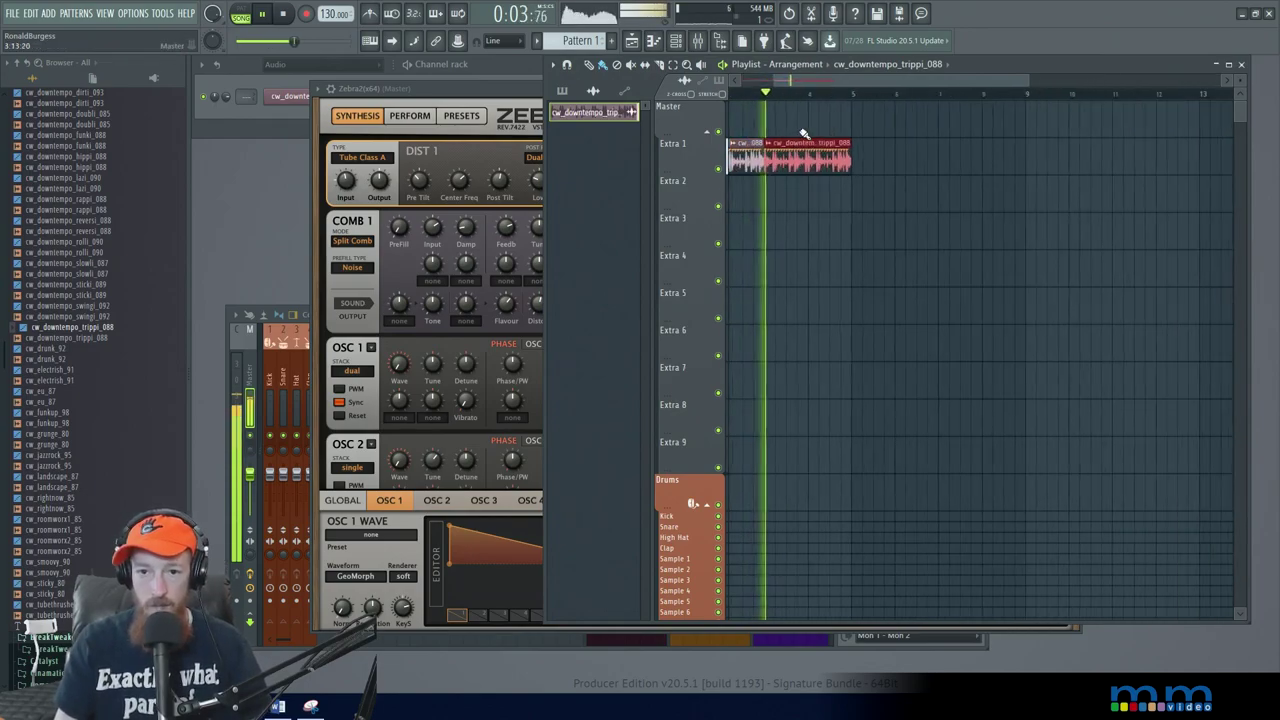
pyautogui.press('space')
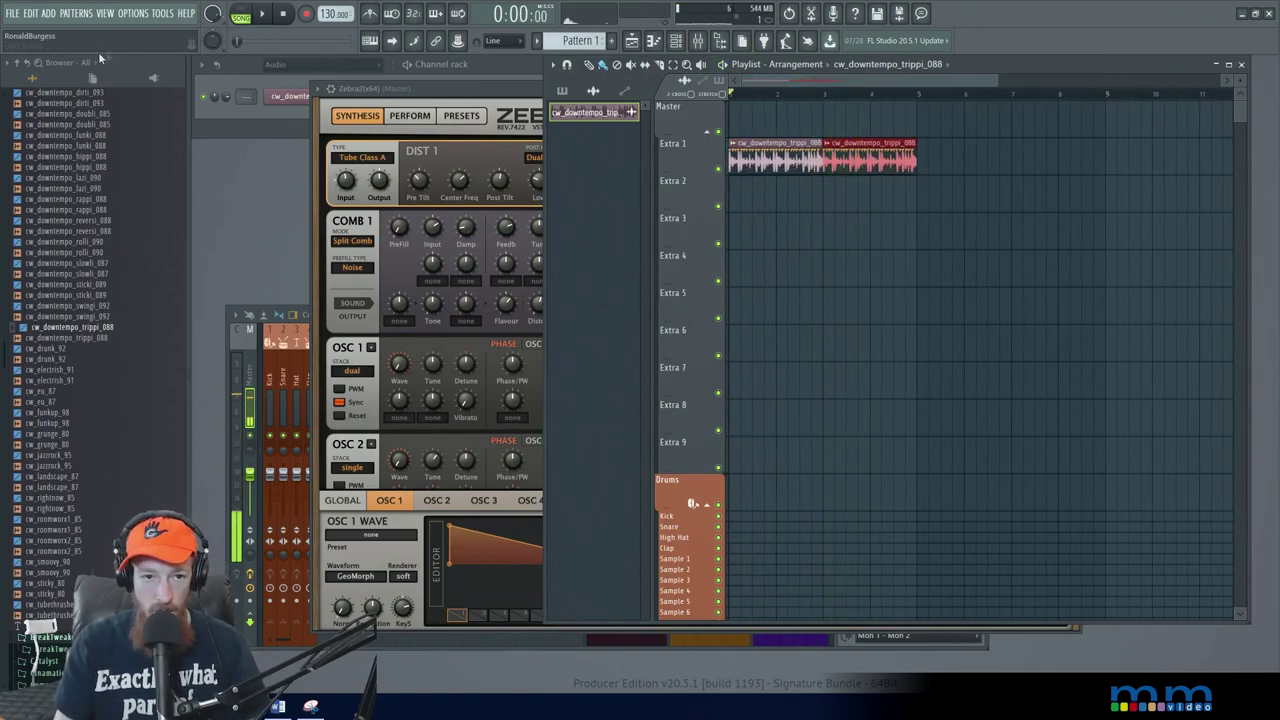
# Bring up Pattern 1's Zebra2 piano roll and play the song from the start to hear the melody with the drum loop.
pyautogui.click(305, 64)
pyautogui.click(305, 80)
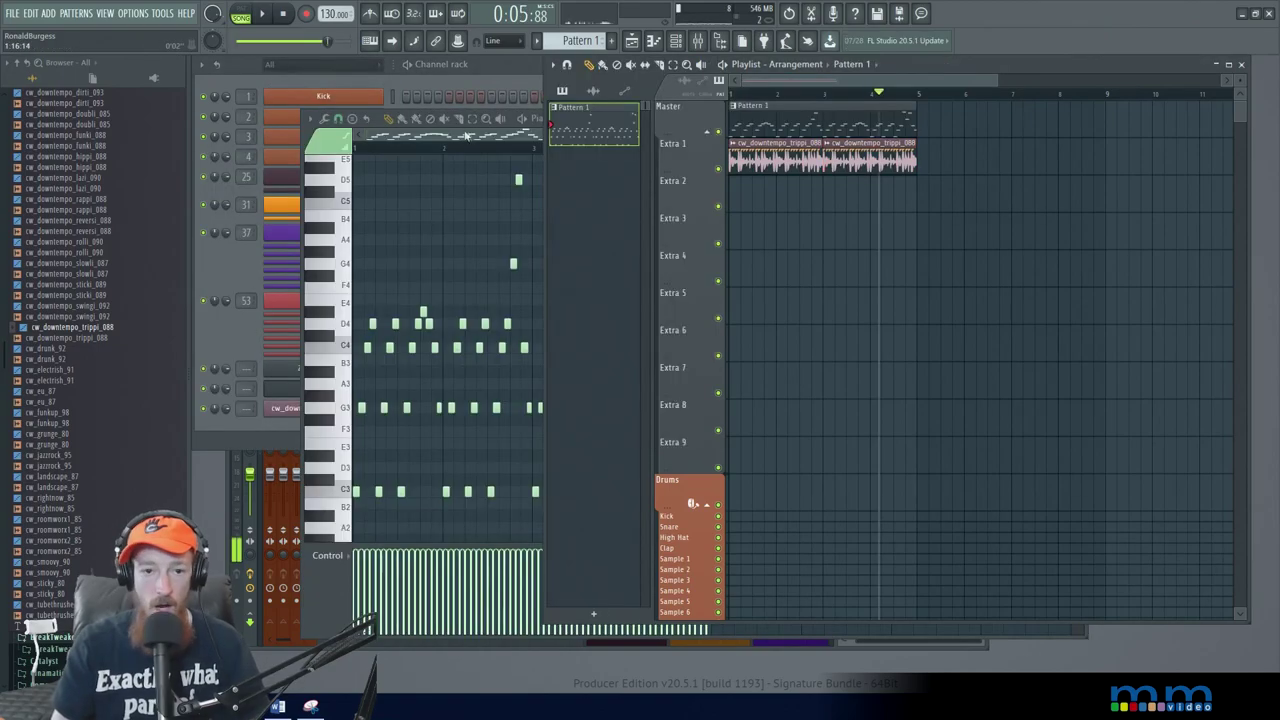
pyautogui.click(500, 149)
pyautogui.press('space')
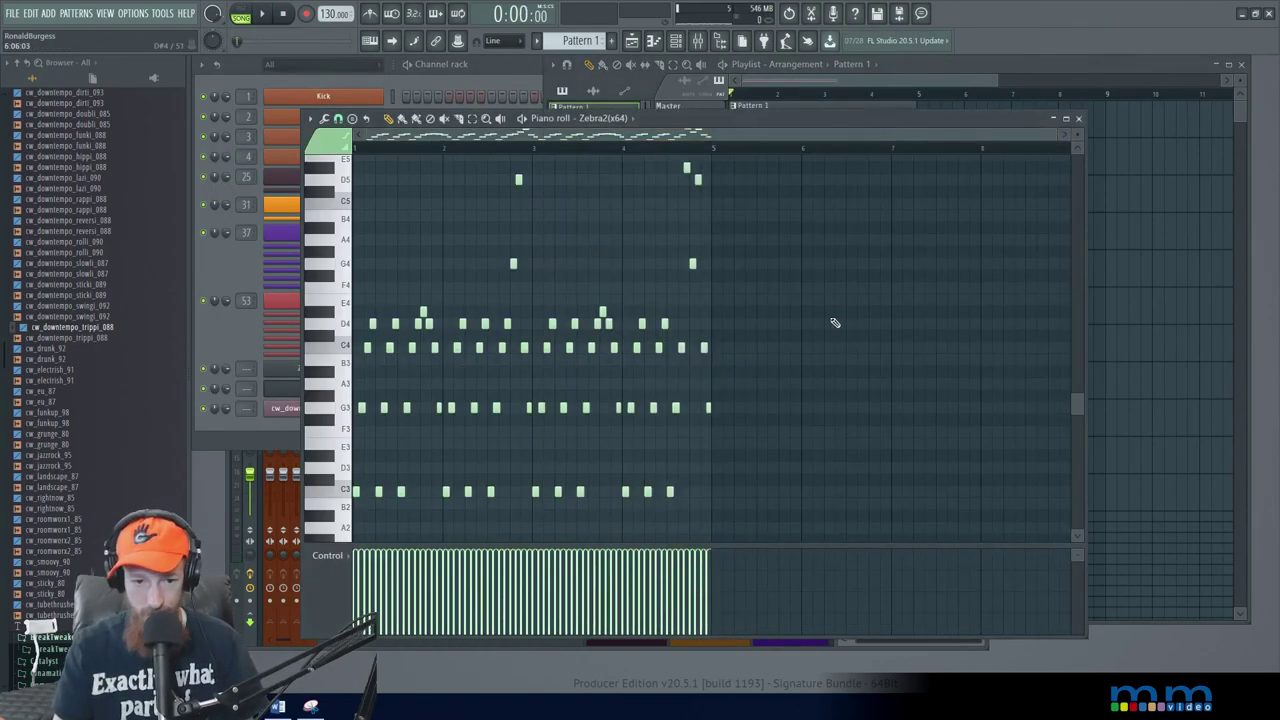
pyautogui.press('space')
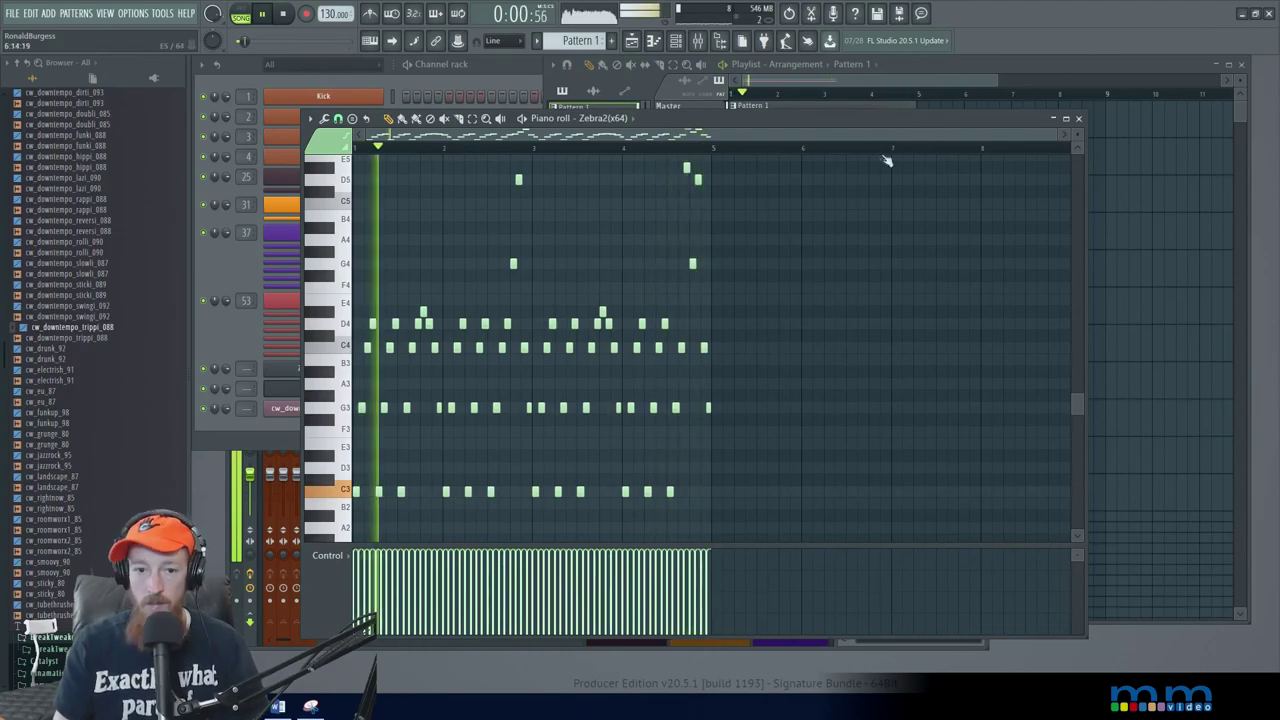
pyautogui.press('space')
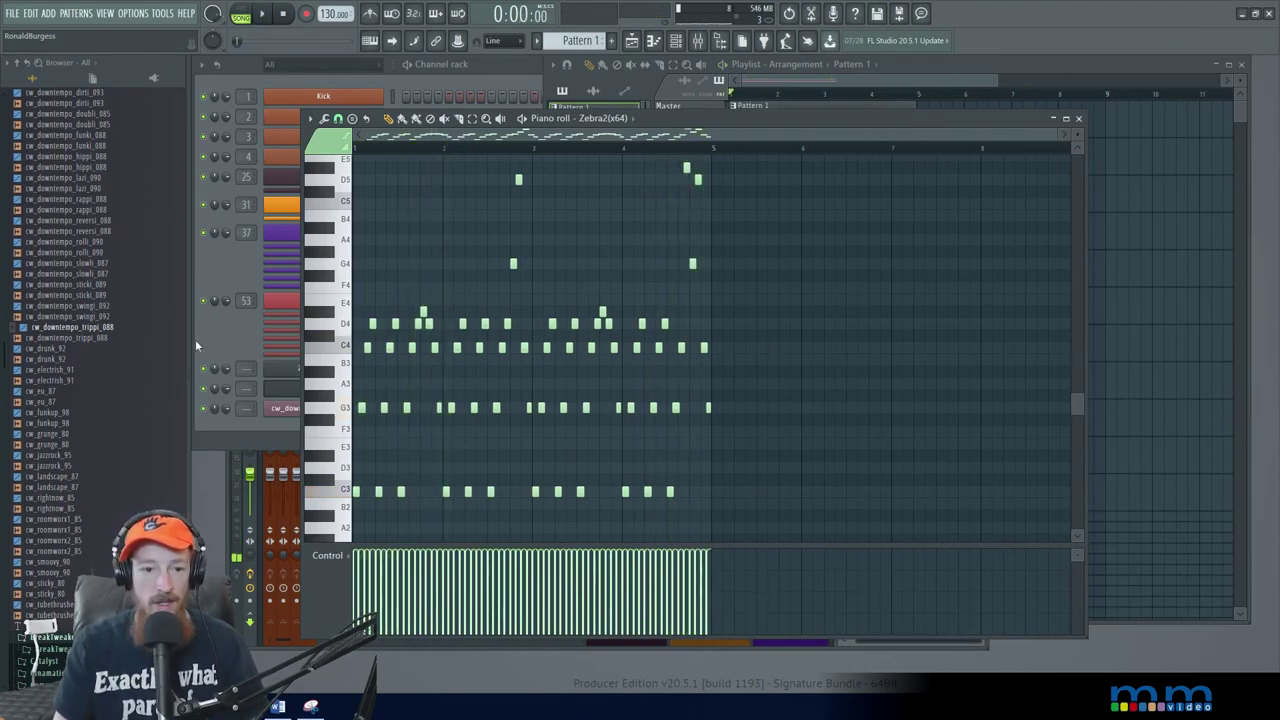
# Reopen the Zebra2 synth from the channel rack and set LFO 1's Sync to 1s.
pyautogui.click(224, 342)
pyautogui.click(345, 389)
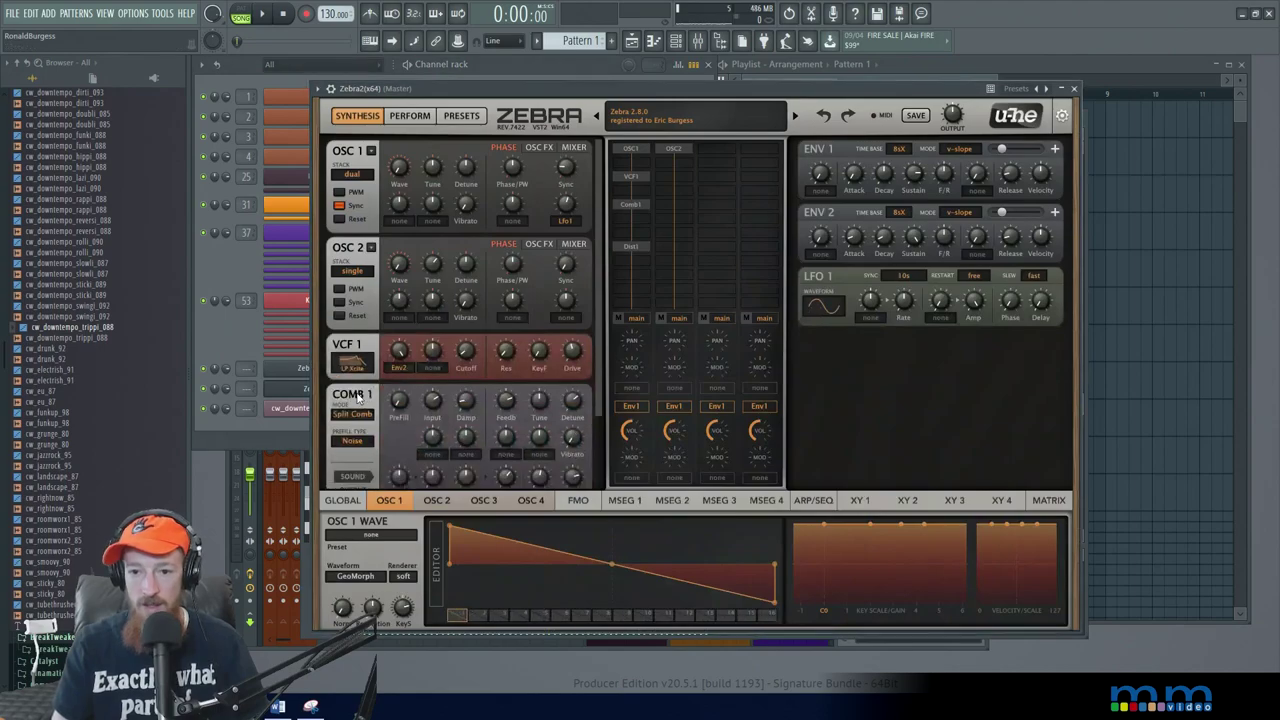
pyautogui.click(918, 282)
pyautogui.click(879, 365)
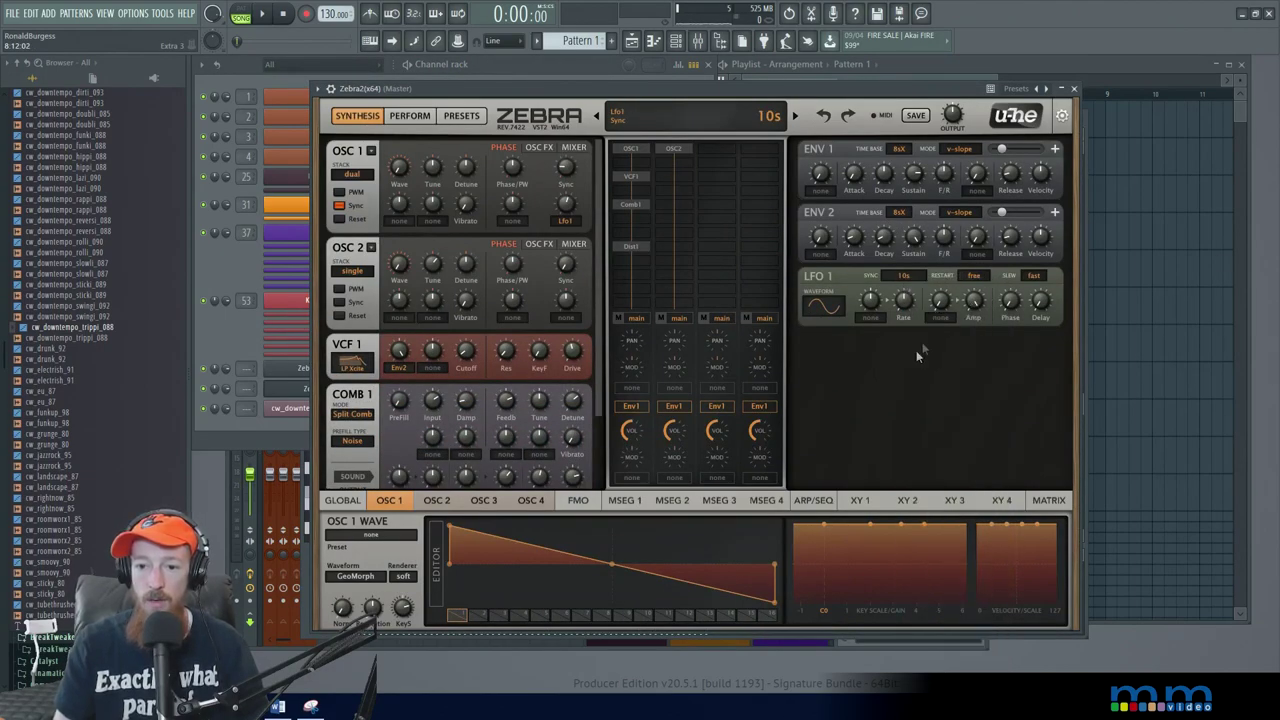
pyautogui.click(909, 281)
pyautogui.click(935, 302)
# Play the song while adjusting LFO 1's Rate to 162.00, and stop playback.
pyautogui.press('space')
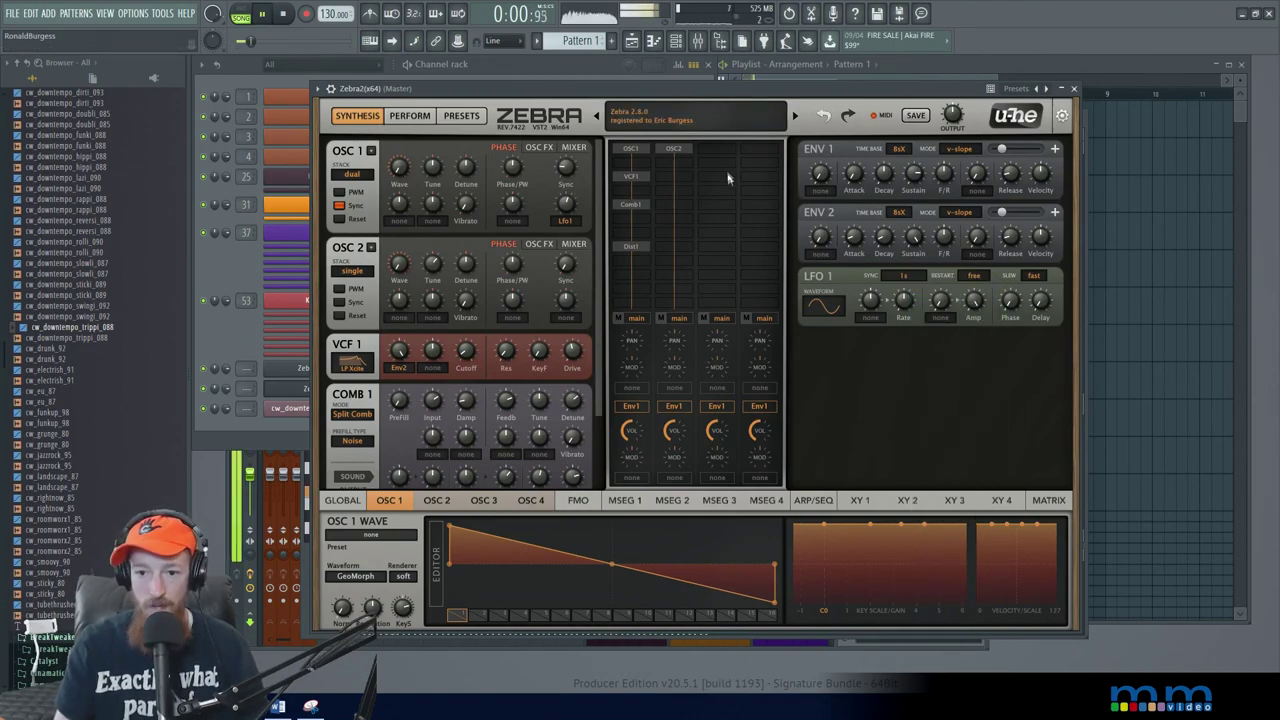
pyautogui.moveTo(907, 305)
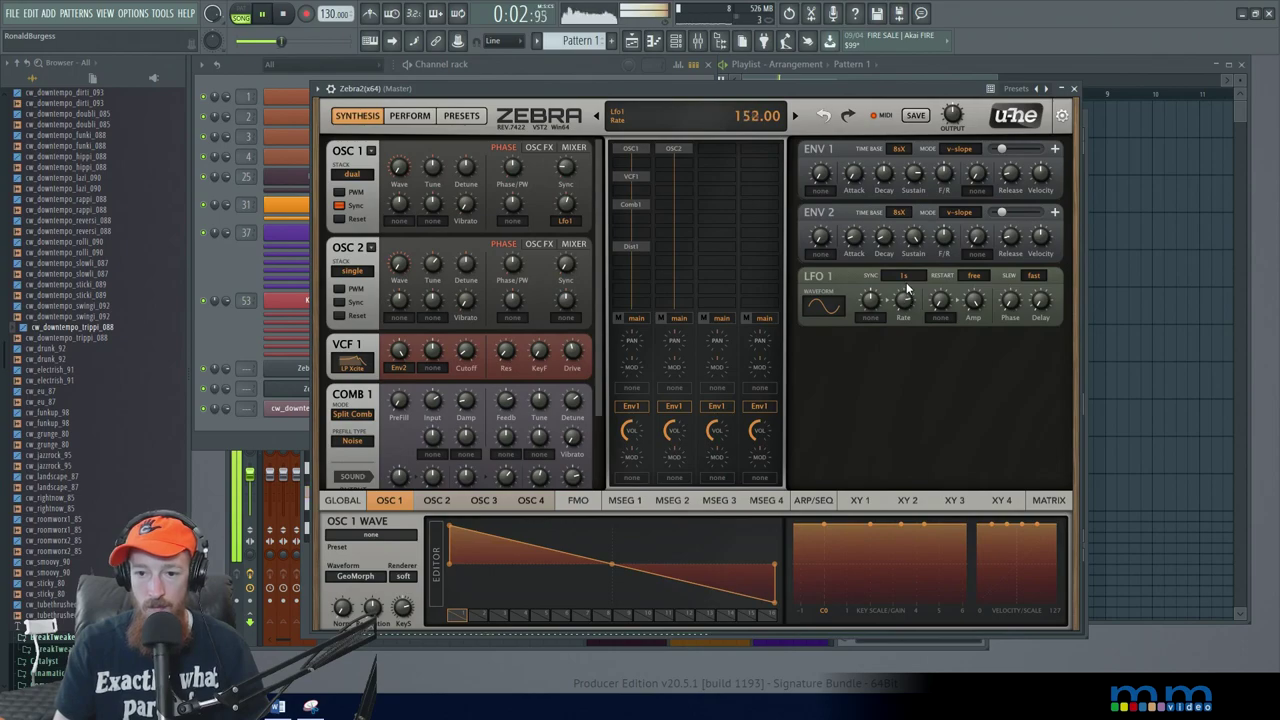
pyautogui.moveTo(909, 277); pyautogui.dragTo(906, 309)
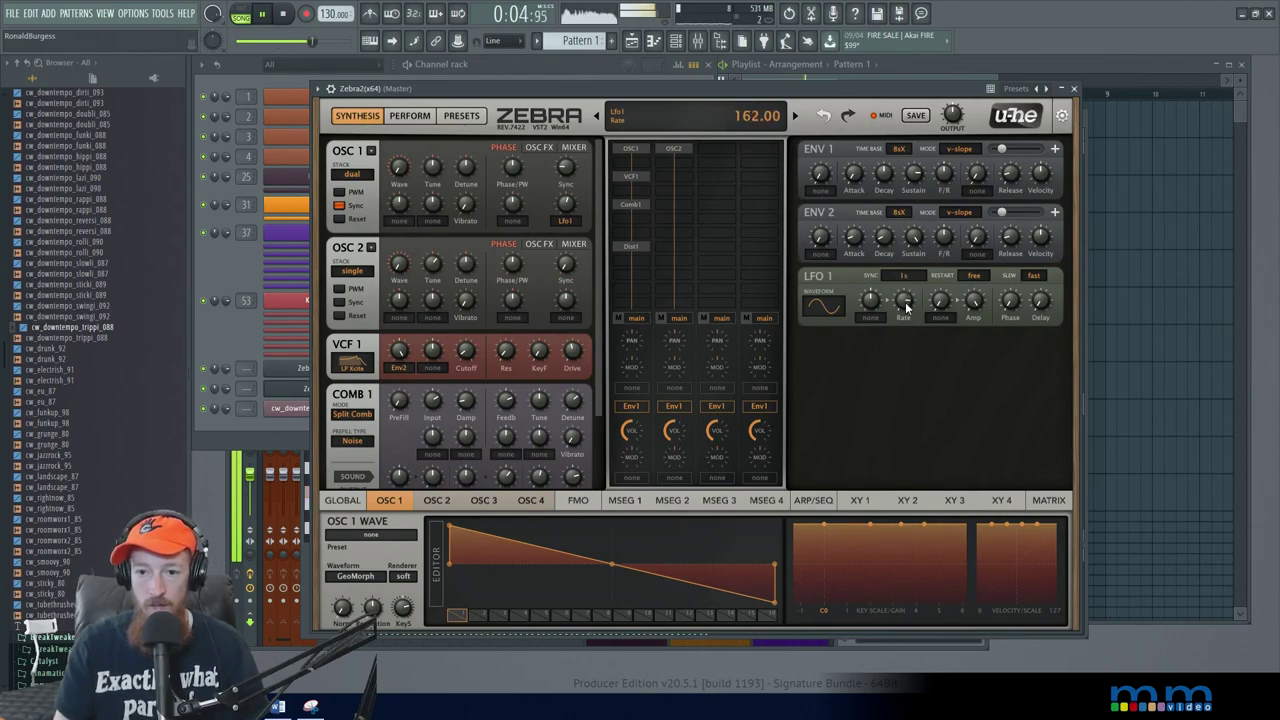
pyautogui.press('space')
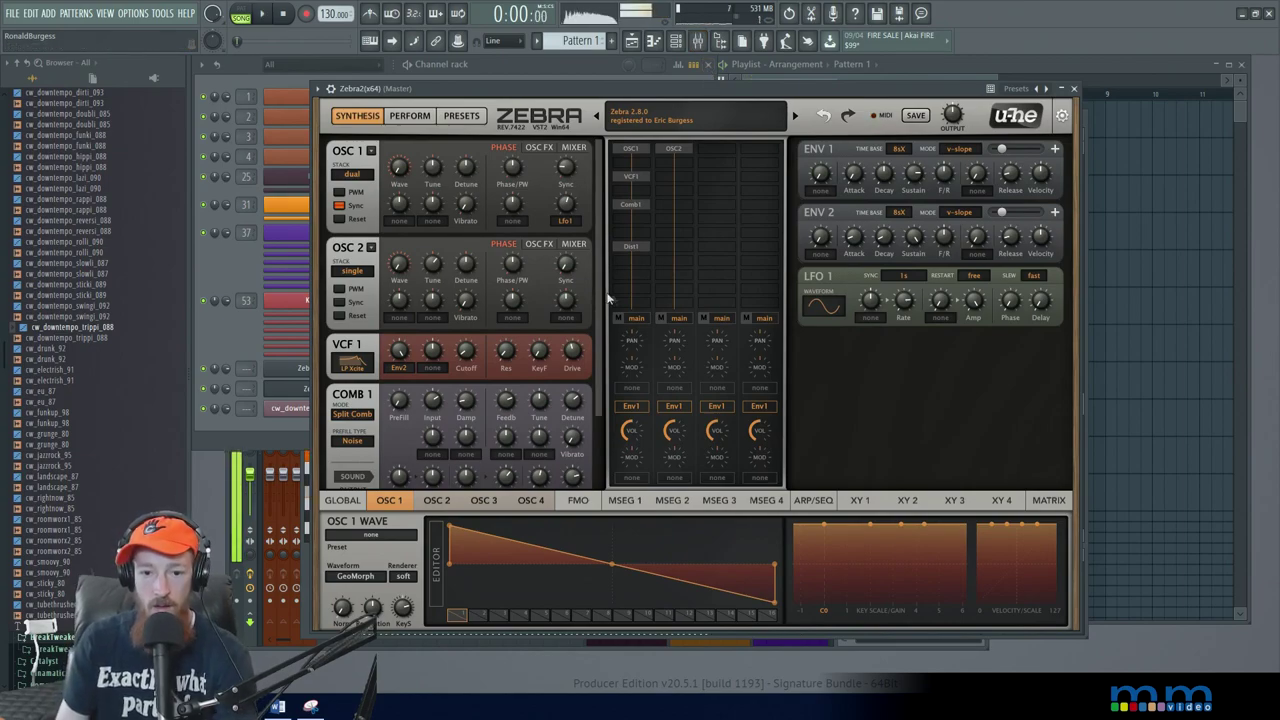
# Show the Zebra2 patch's Global settings and reopen its window from the channel rack to review the voice mode, module routing and EQ.
pyautogui.click(346, 503)
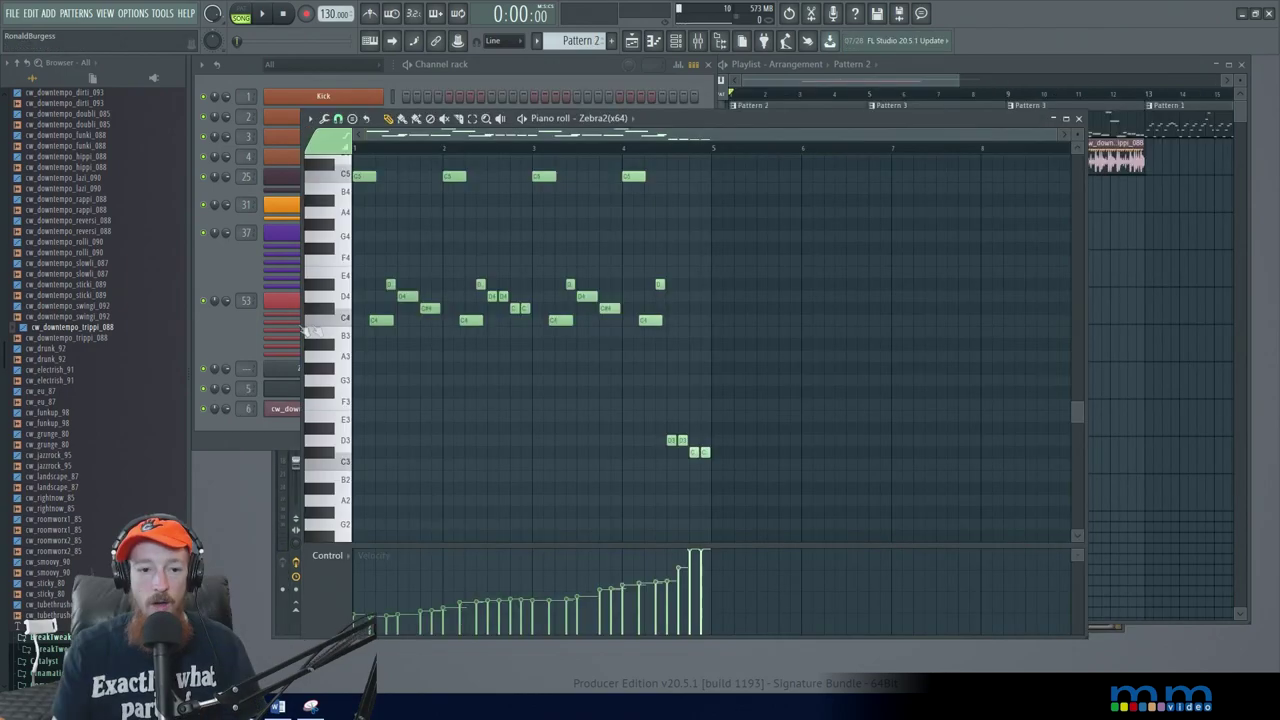
pyautogui.click(240, 334)
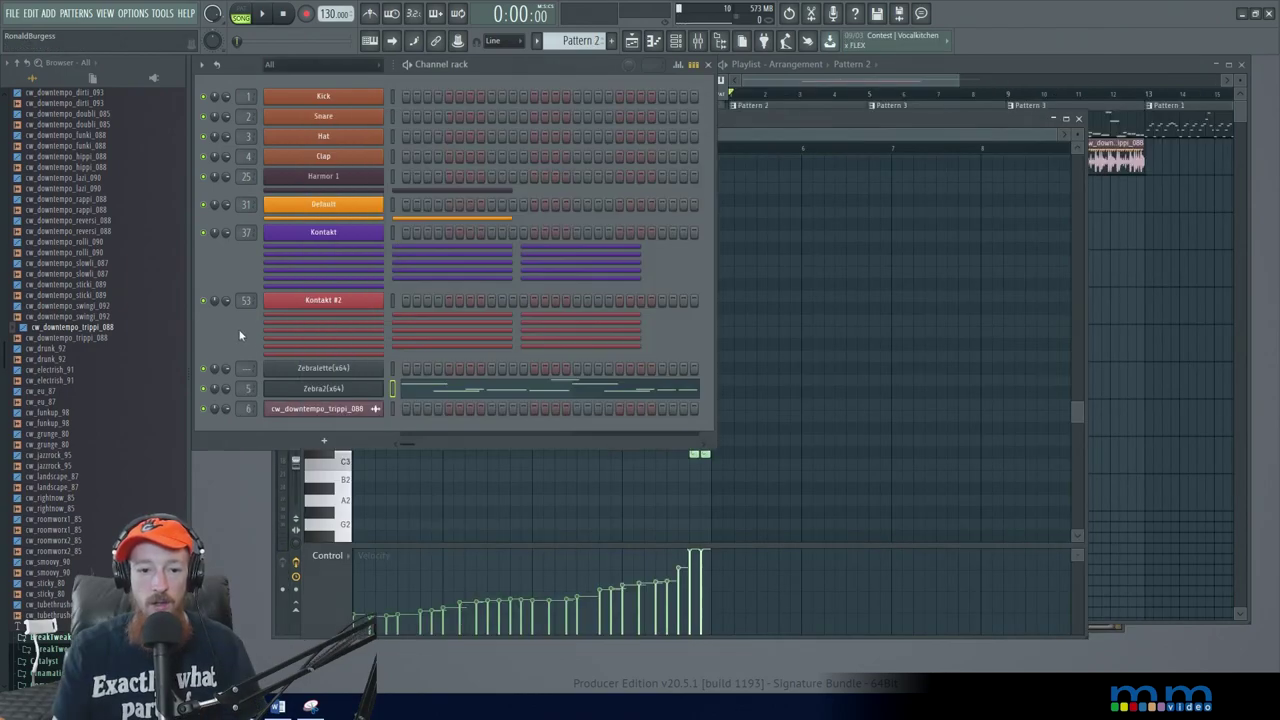
pyautogui.click(345, 388)
pyautogui.click(346, 389)
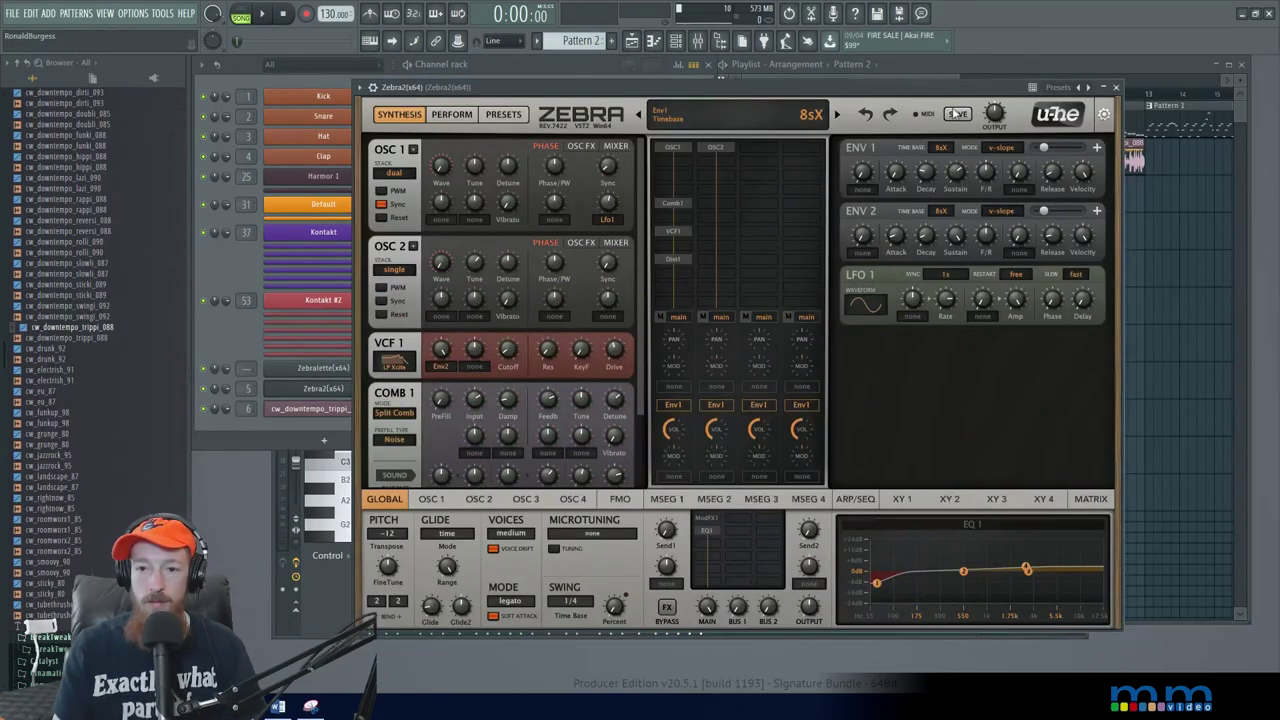
pyautogui.moveTo(882, 88); pyautogui.dragTo(872, 77)
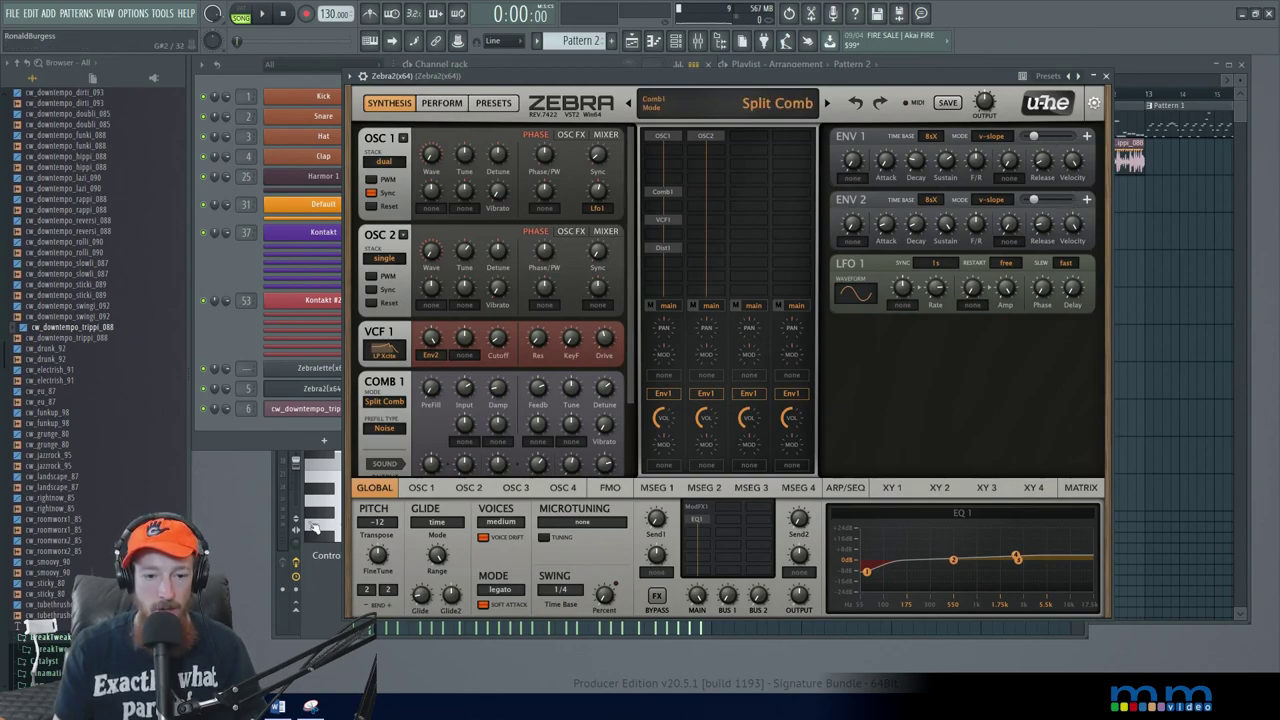
# Play Pattern 2 while examining its note velocities in the piano roll and the Velocity settings of Zebra2's envelopes.
pyautogui.click(318, 600)
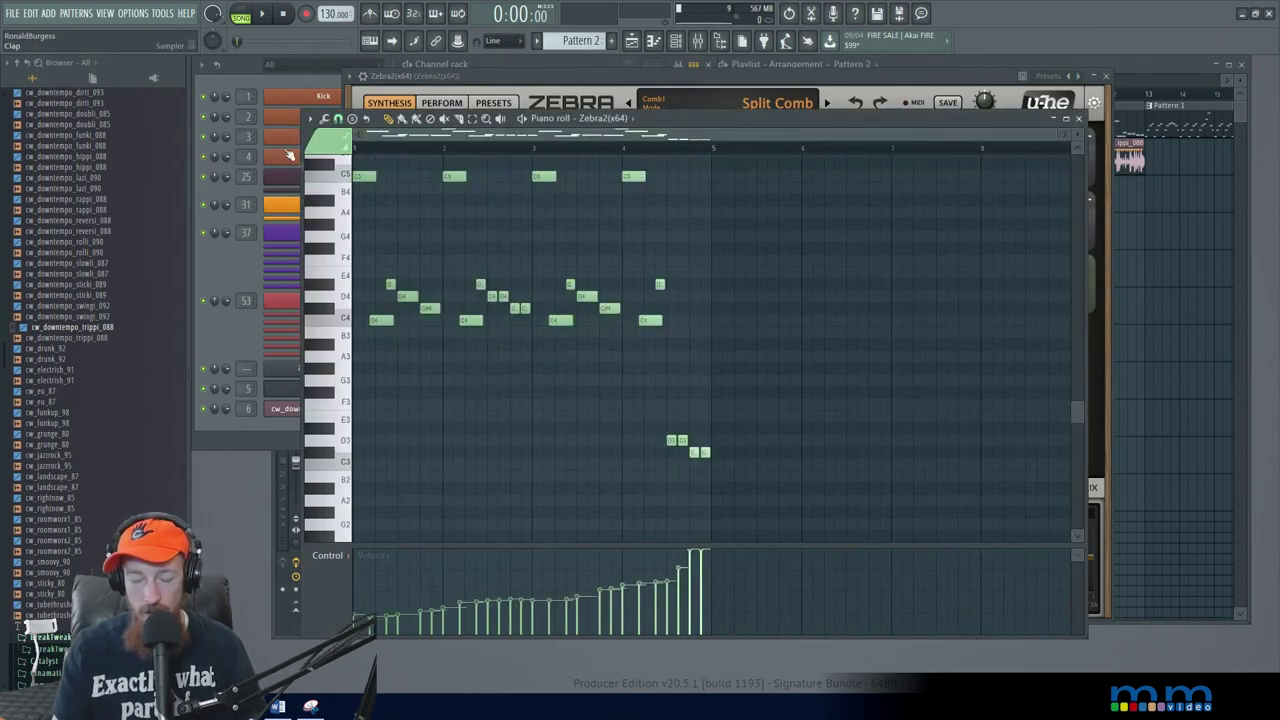
pyautogui.press('space')
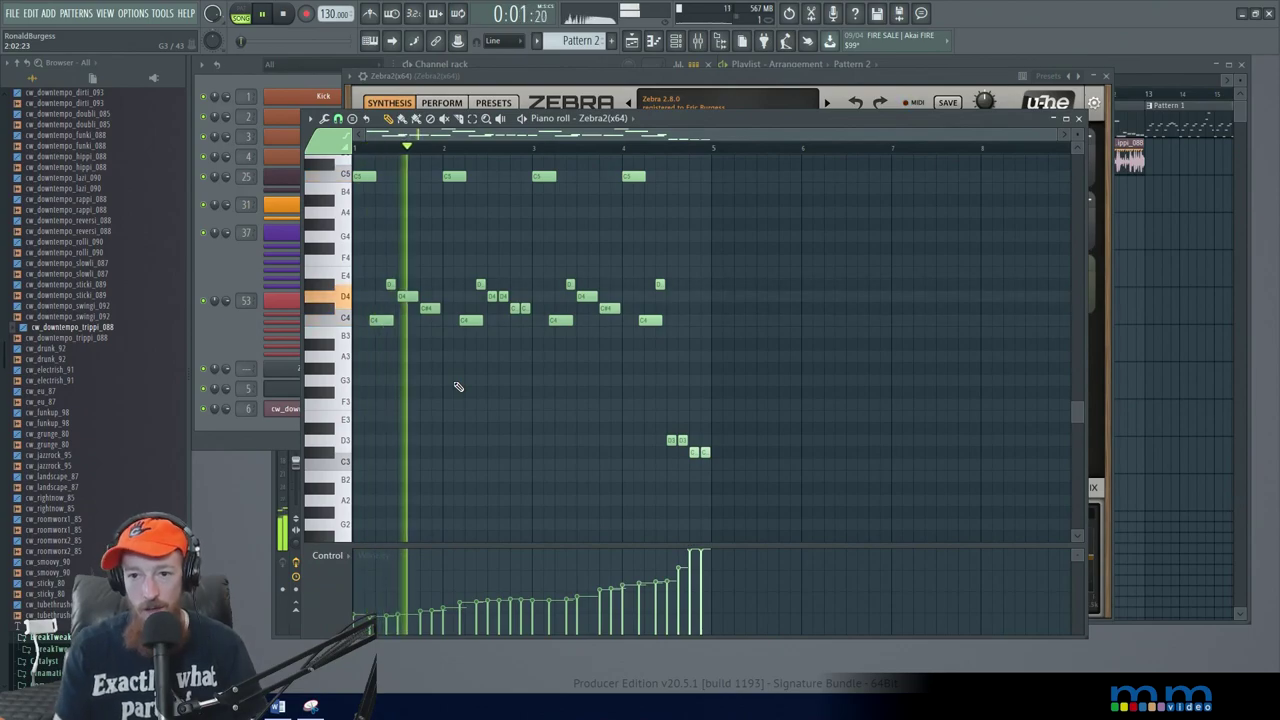
pyautogui.press('space')
pyautogui.click(910, 82)
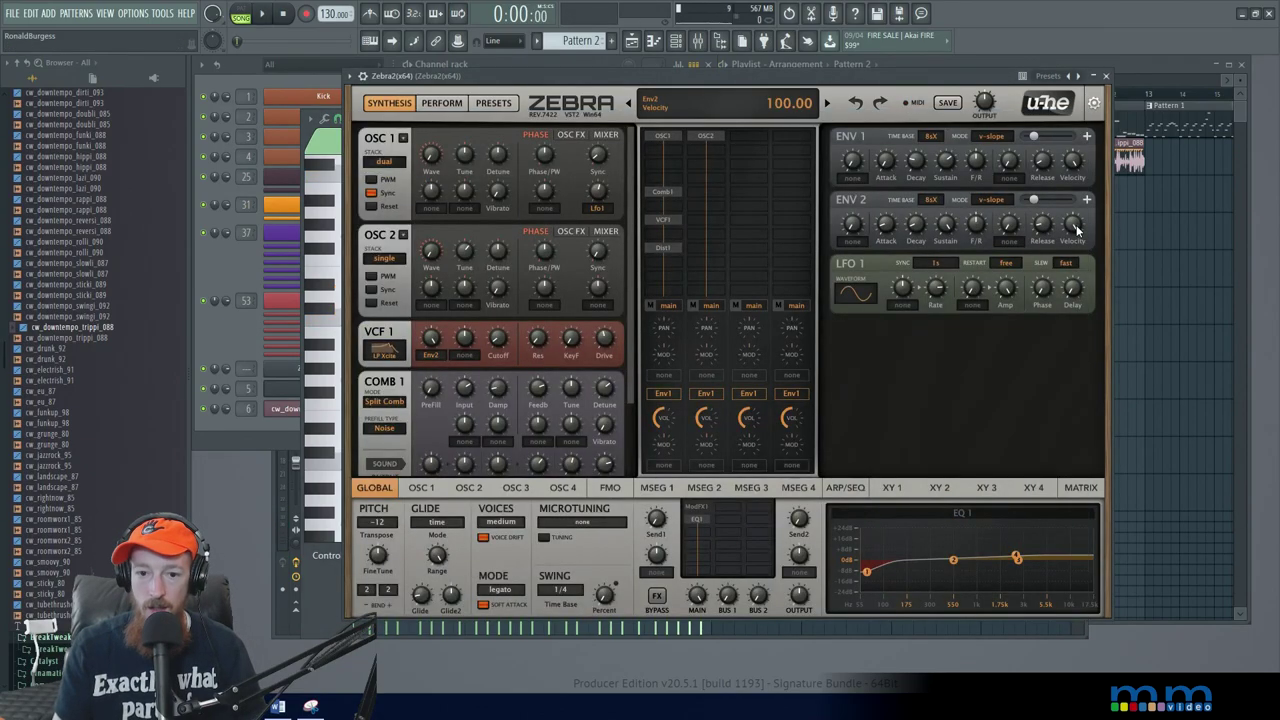
pyautogui.press('space')
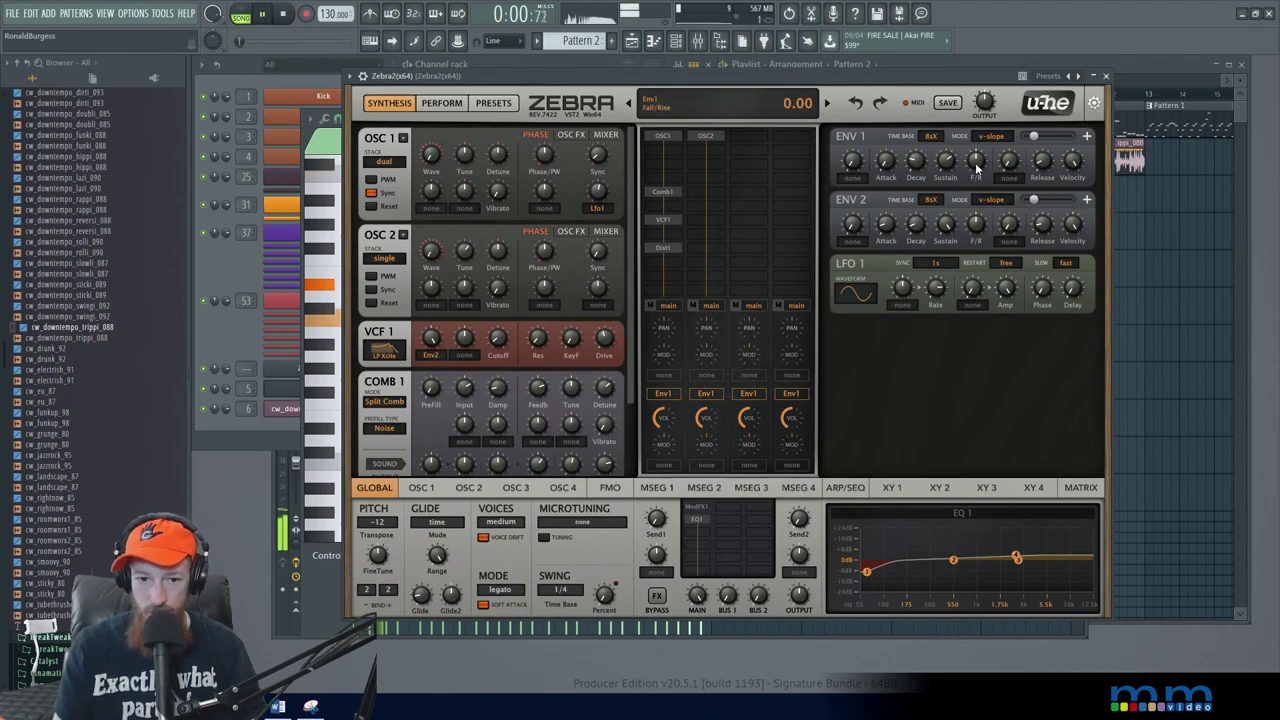
pyautogui.click(306, 596)
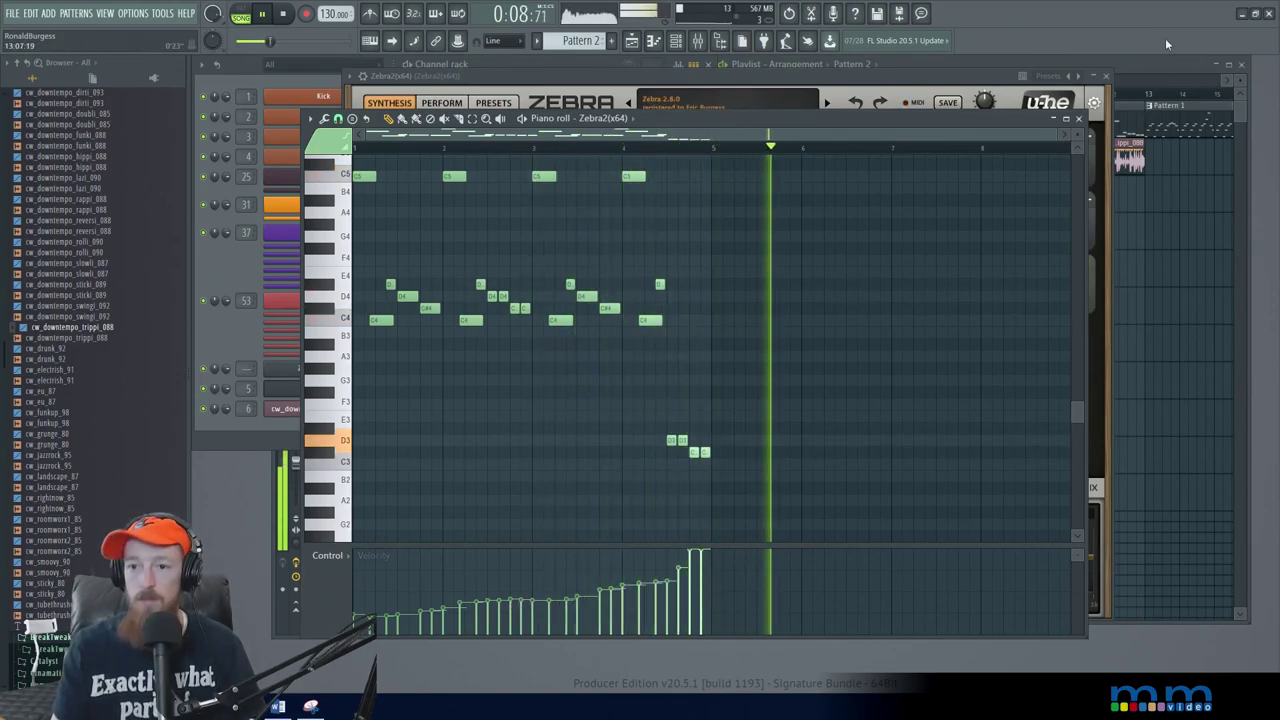
# Bring the playlist forward during playback to examine how the patterns and drum loop clips are arranged.
pyautogui.click(1154, 64)
pyautogui.scroll(-2, 1045, 205)
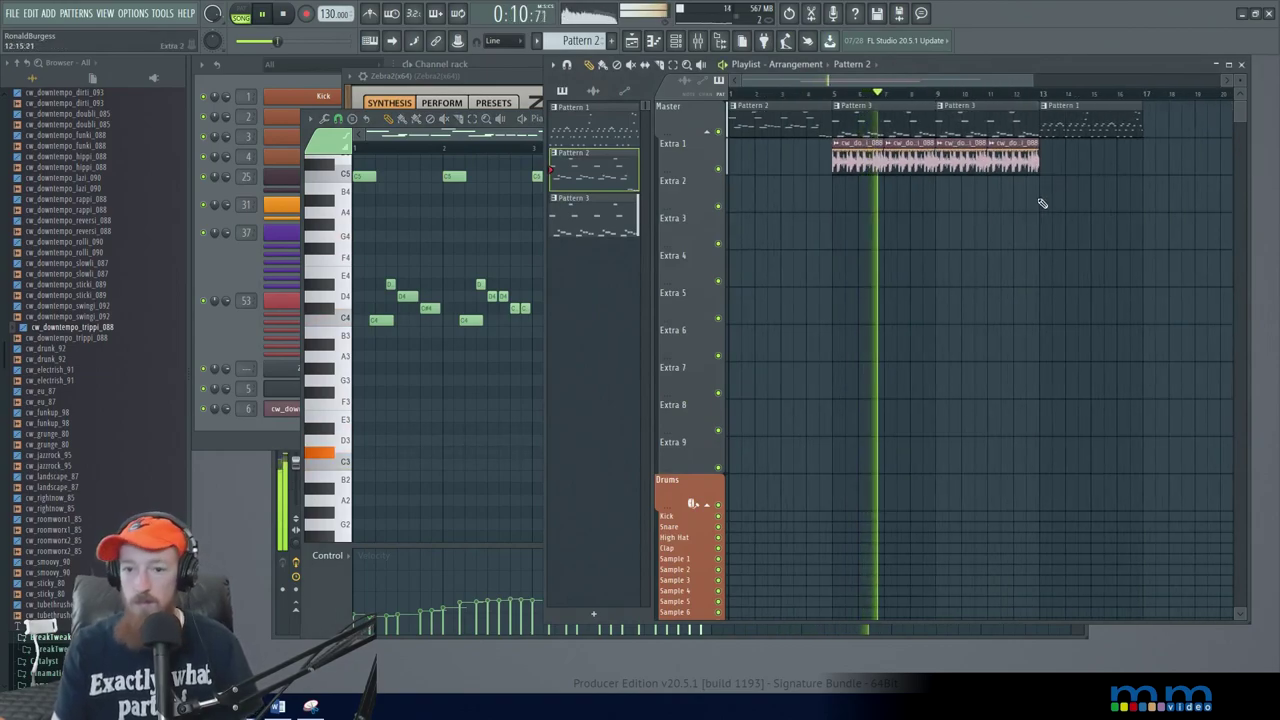
pyautogui.scroll(-1, 1041, 205)
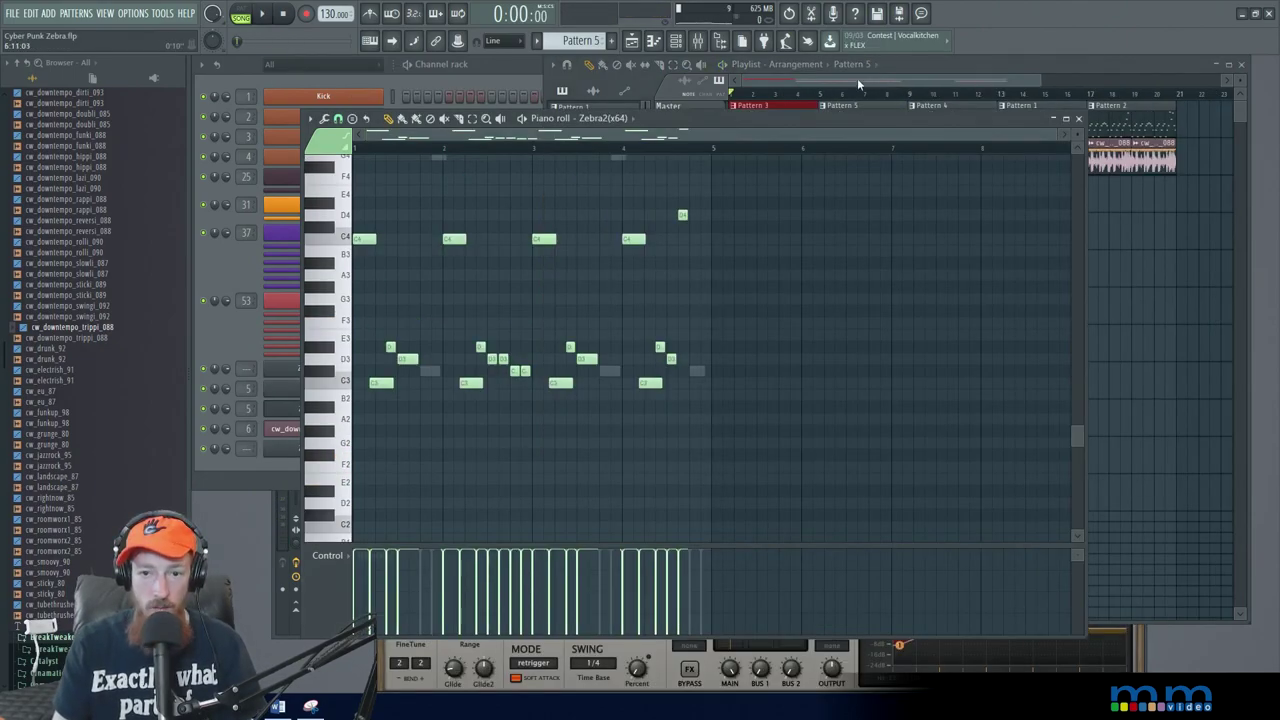
# Open the Zebra2(x64) #3 channel's notes in Pattern 5 to examine which notes the additional synth layer plays.
pyautogui.click(858, 80)
pyautogui.click(236, 470)
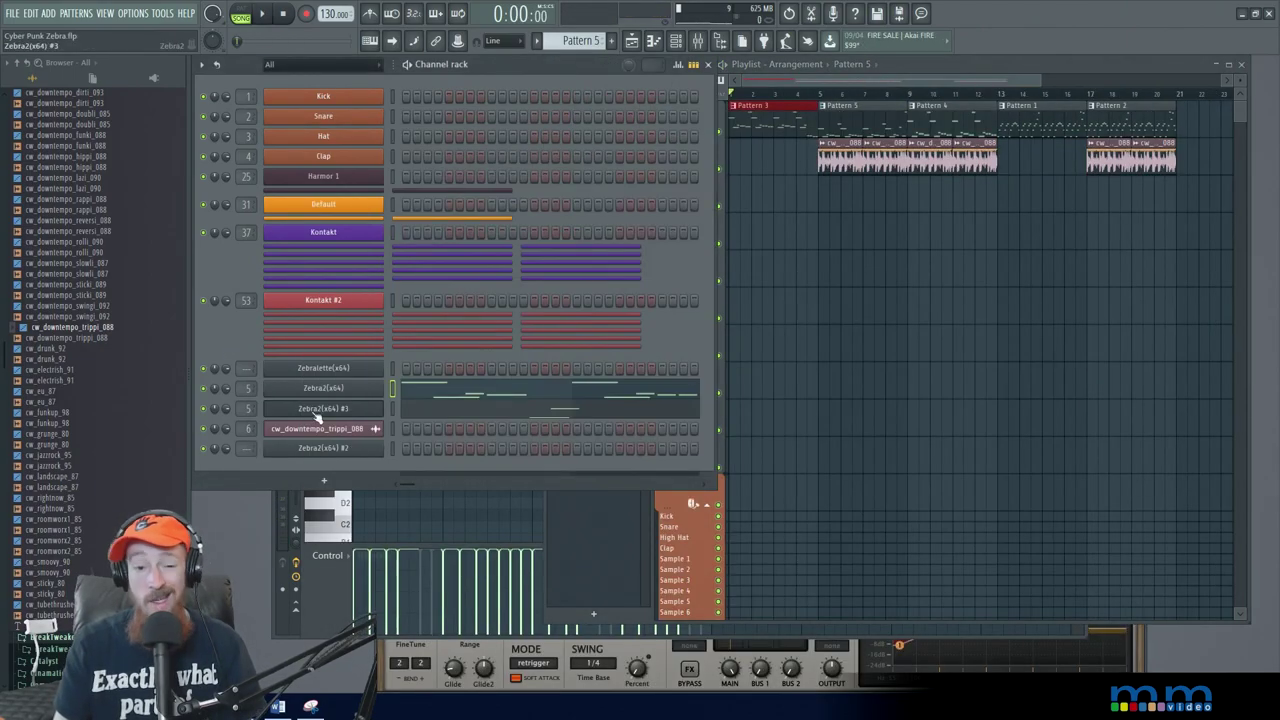
pyautogui.click(474, 415)
pyautogui.click(279, 413)
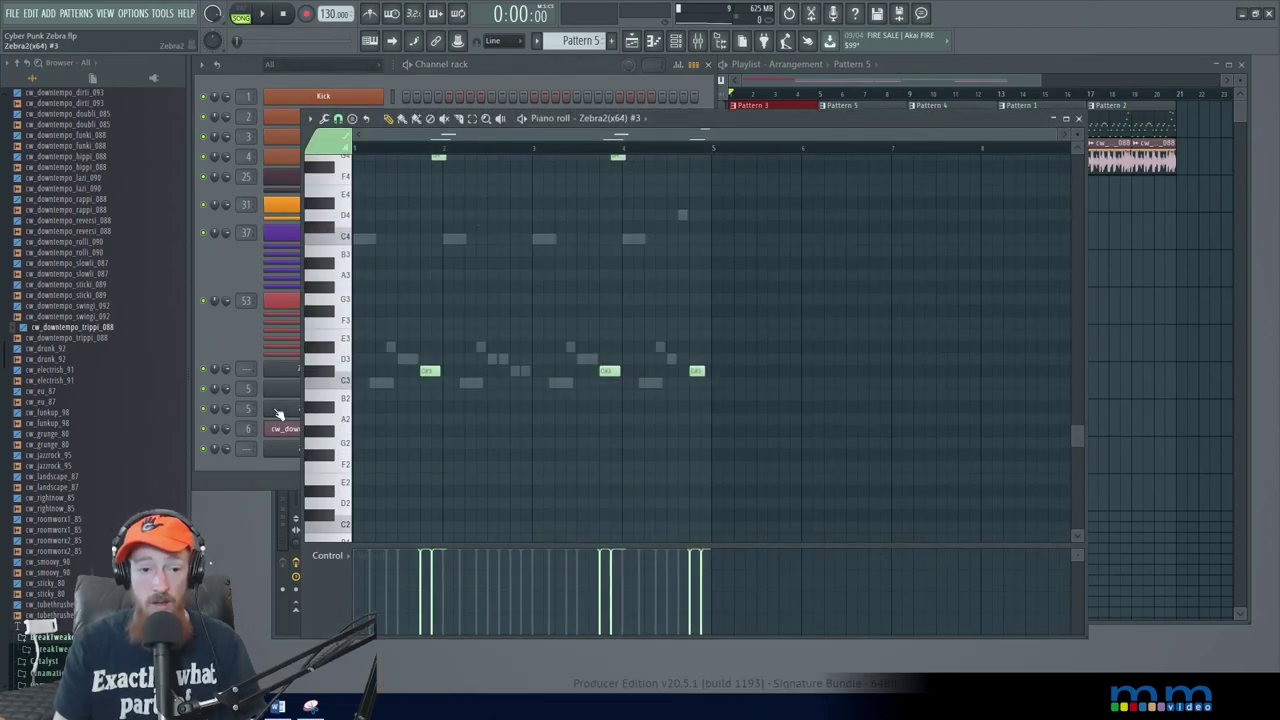
pyautogui.click(233, 345)
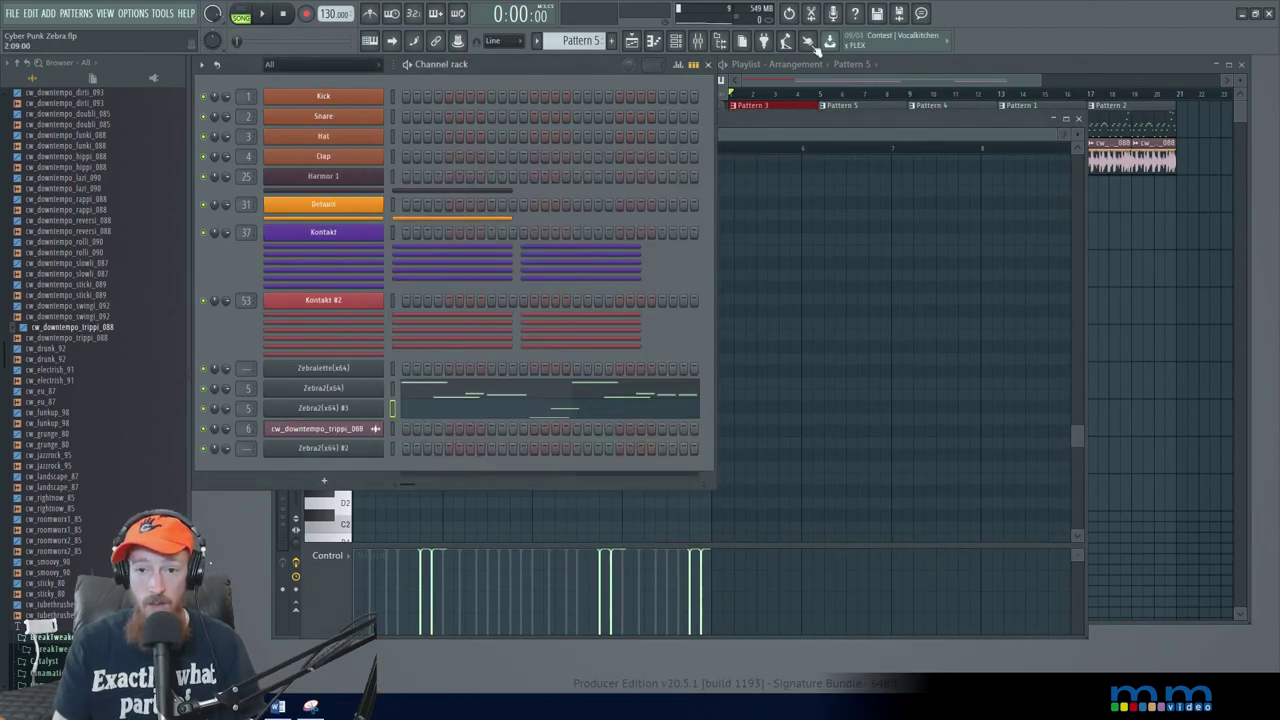
# Play the full arrangement from the start and open Pattern 3 from the playlist to follow its Zebra2 notes and velocities.
pyautogui.click(889, 82)
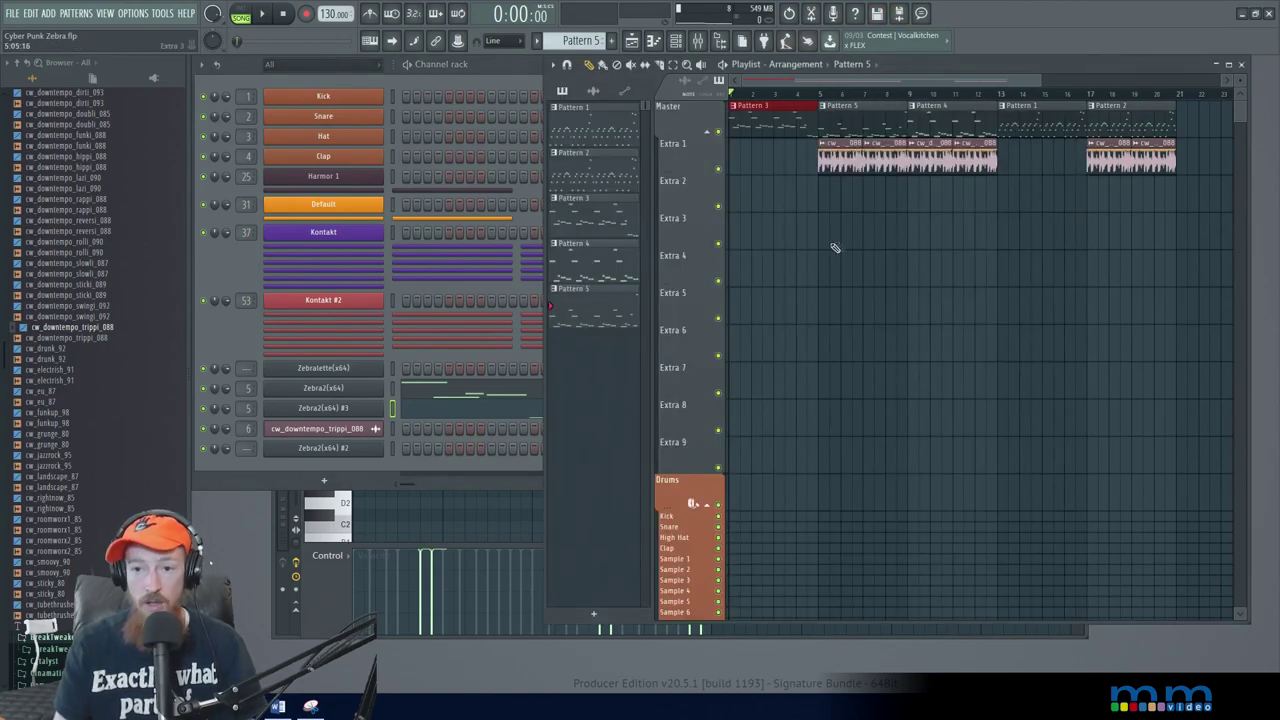
pyautogui.scroll(-2, 835, 248)
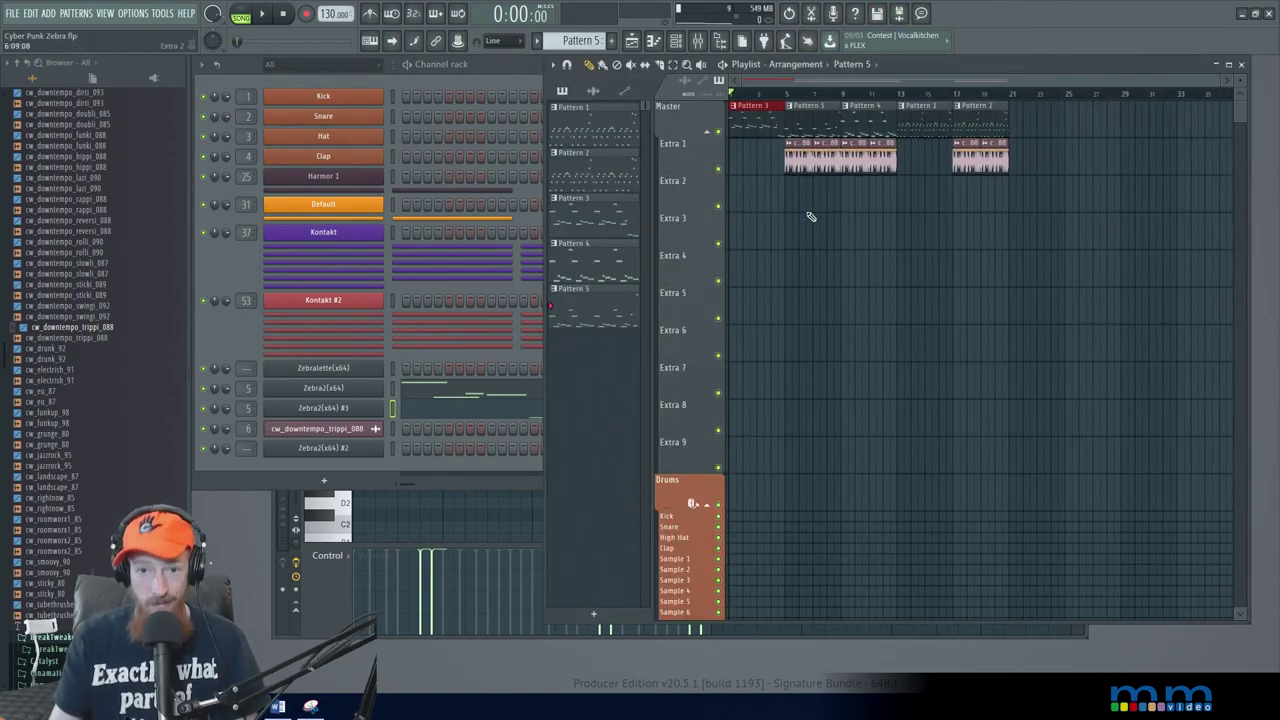
pyautogui.press('space')
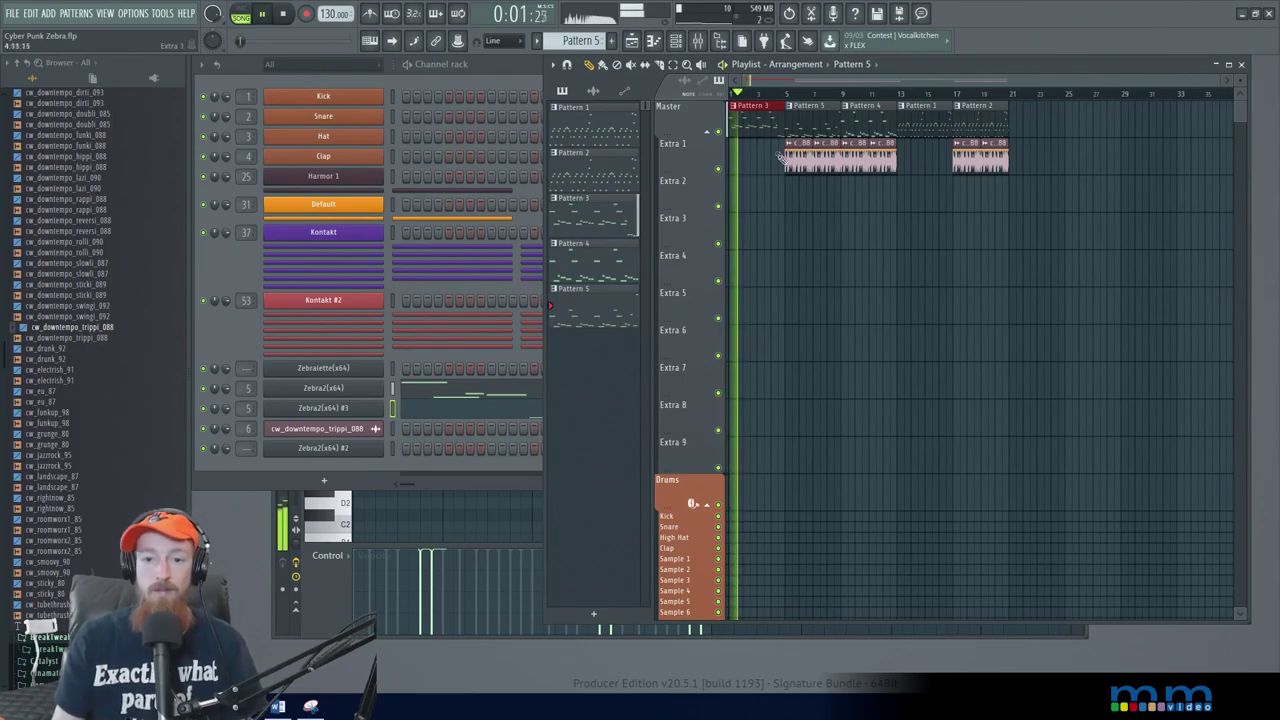
pyautogui.doubleClick(759, 122)
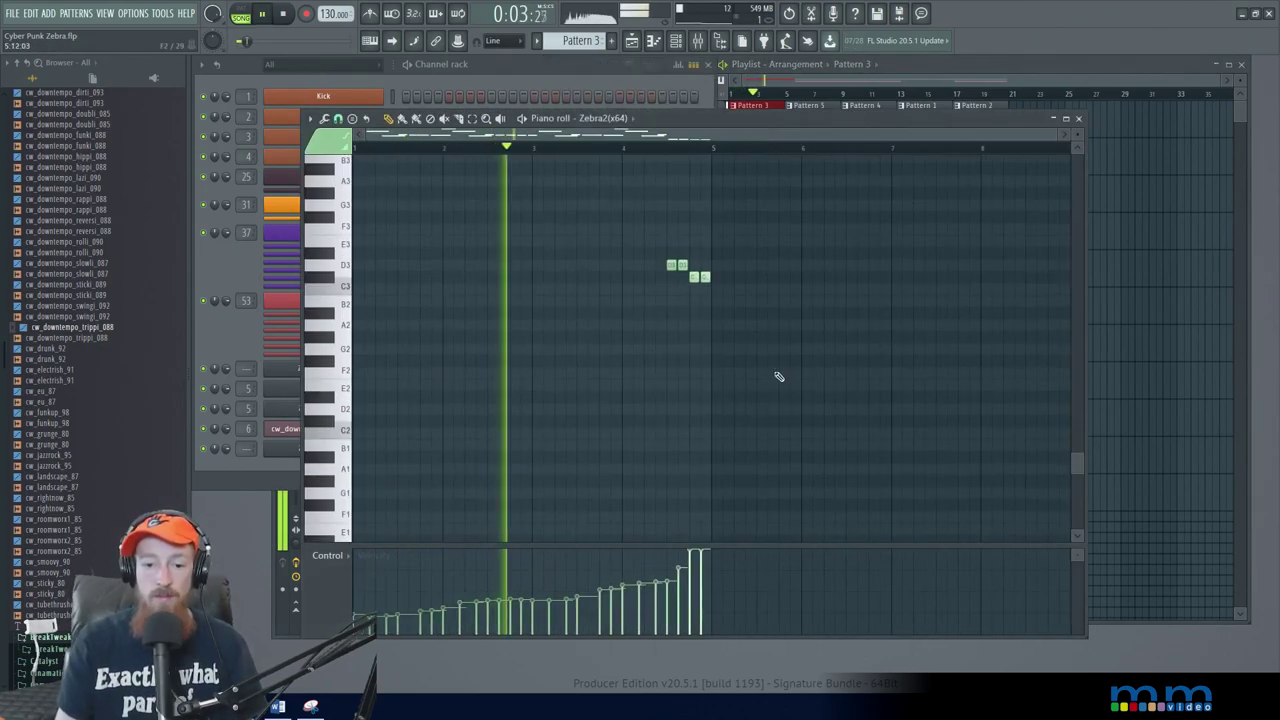
pyautogui.scroll(5, 777, 385)
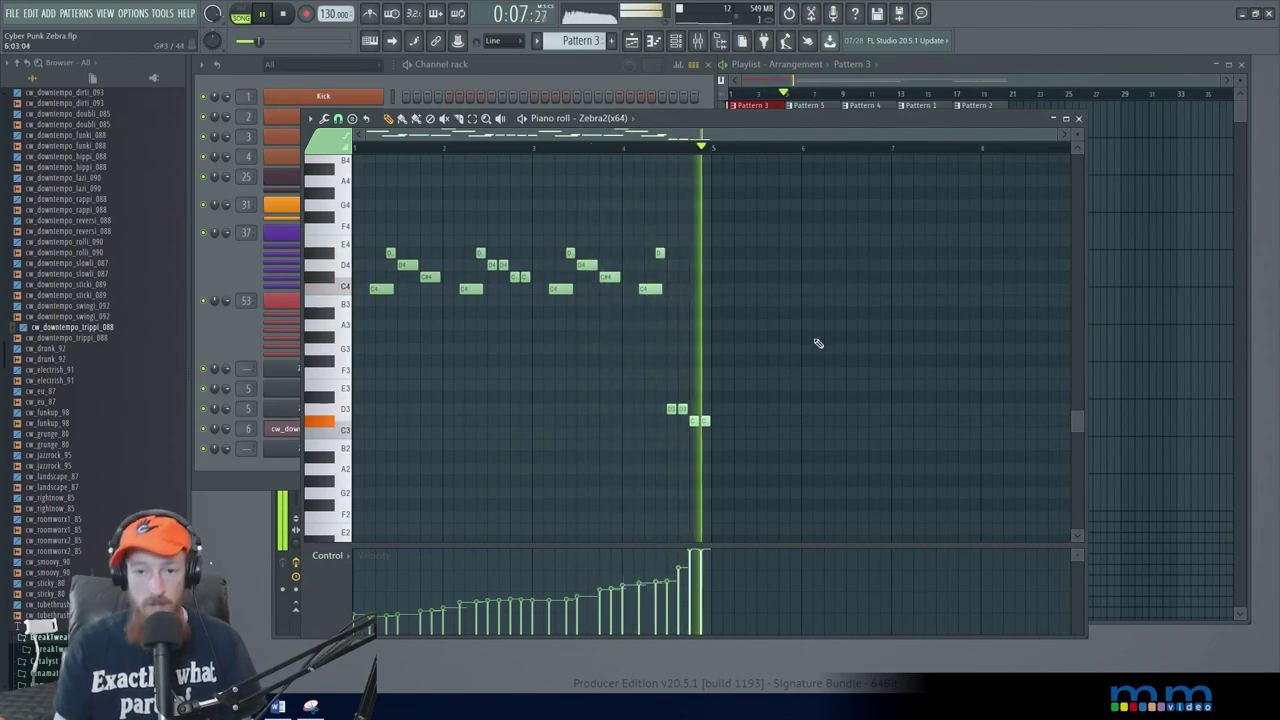
# Open Pattern 5 and Pattern 4 from the playlist during playback to follow their notes, and show the Zebra2(x64) channel's synth settings.
pyautogui.click(890, 78)
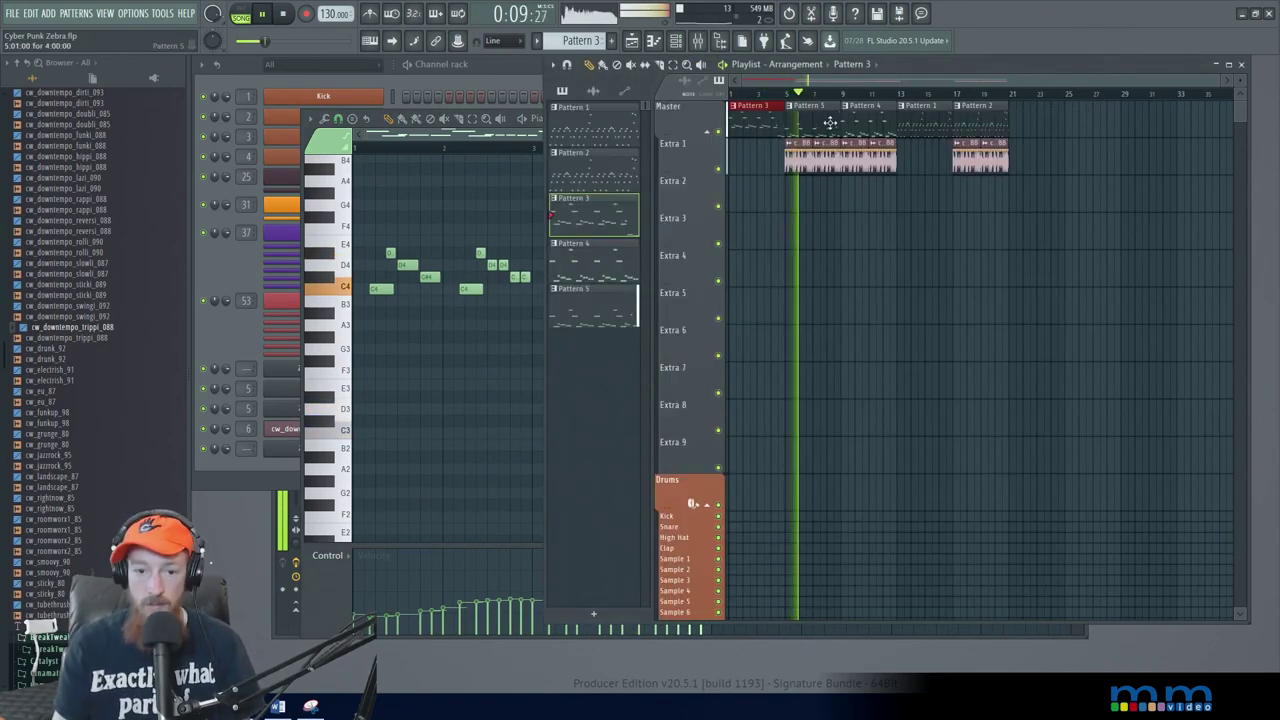
pyautogui.doubleClick(830, 125)
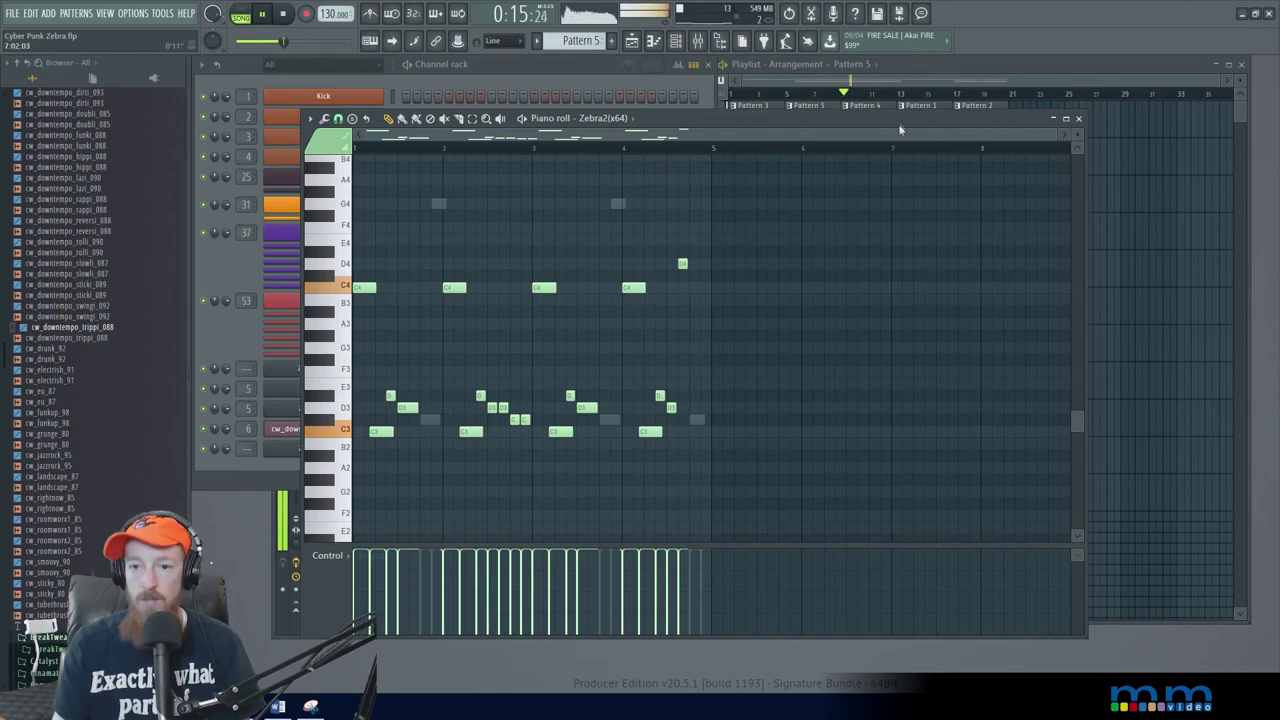
pyautogui.doubleClick(866, 107)
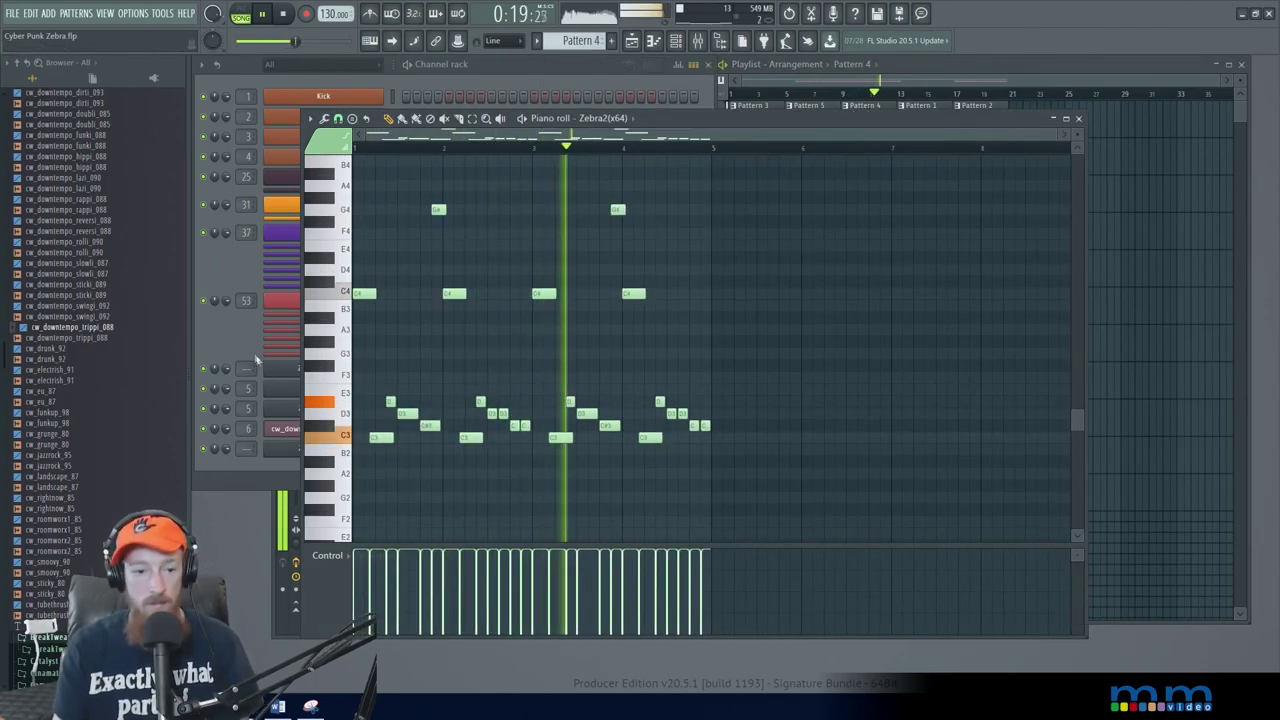
pyautogui.click(237, 326)
pyautogui.click(318, 388)
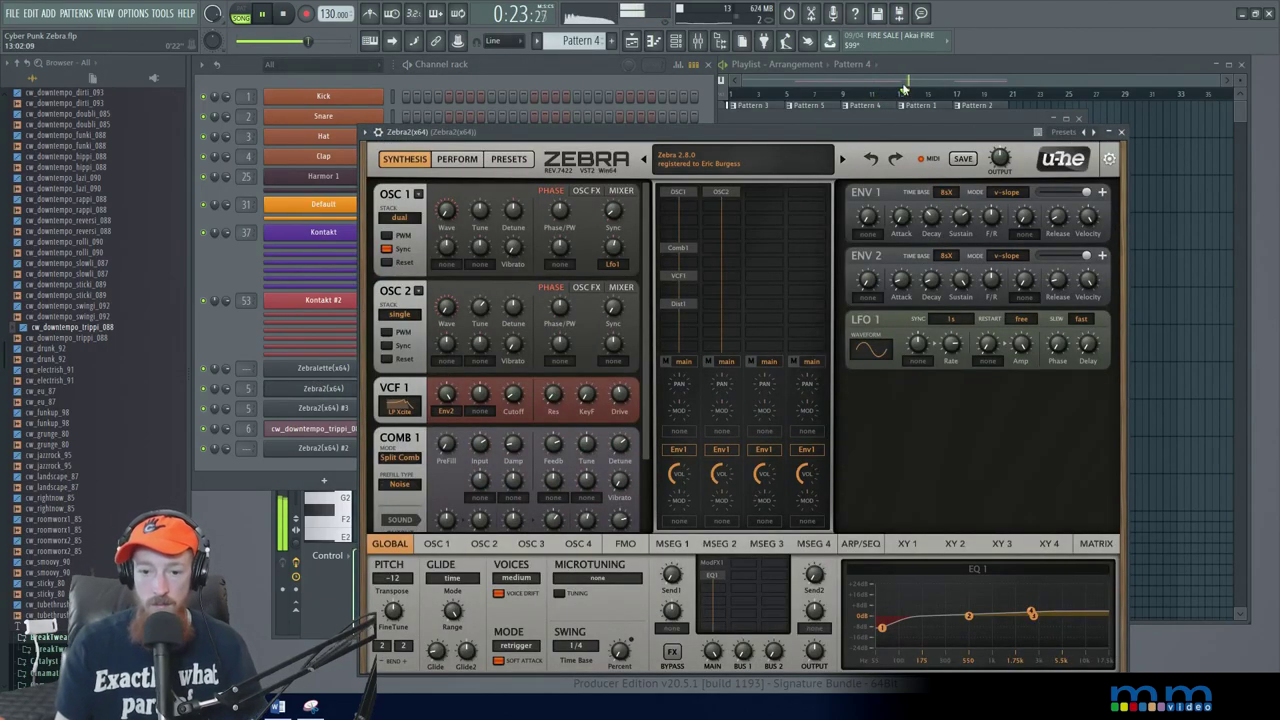
# Open Pattern 1 and Pattern 2 from the playlist to compare their Zebra2 notes and velocities as they play, and stop playback.
pyautogui.click(963, 78)
pyautogui.doubleClick(937, 131)
pyautogui.moveTo(694, 340); pyautogui.dragTo(806, 393)
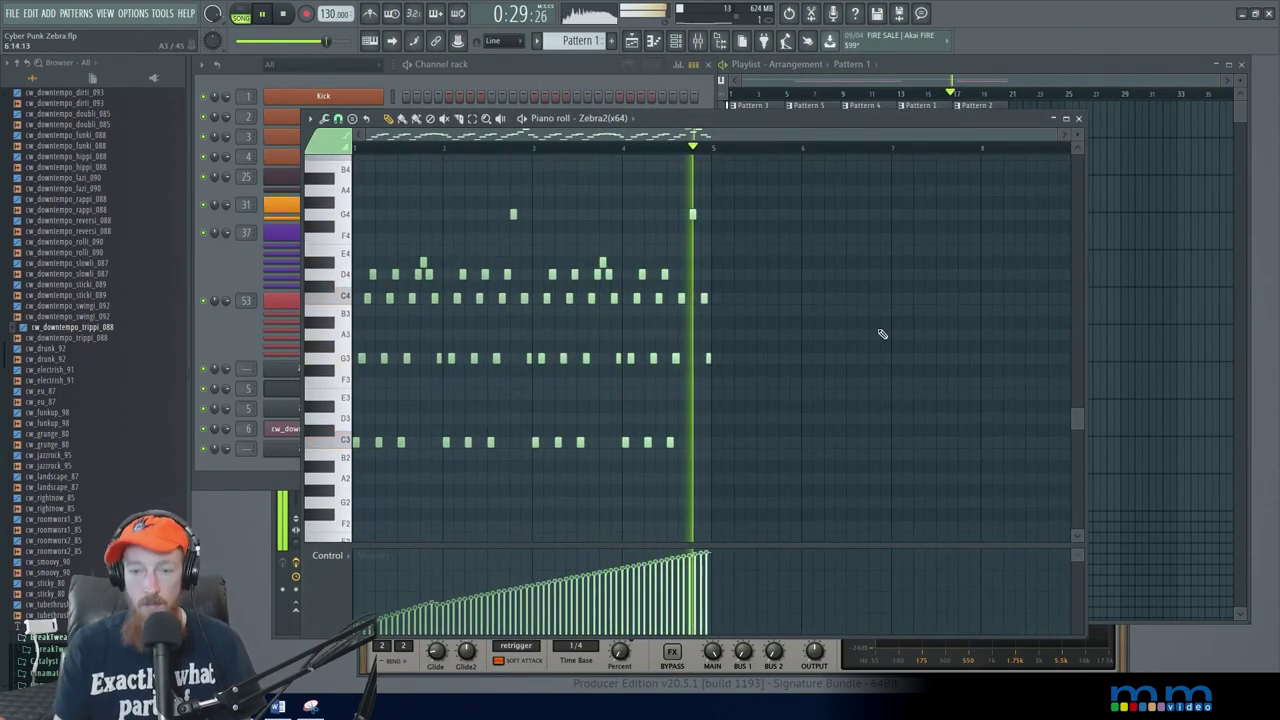
pyautogui.click(1043, 81)
pyautogui.doubleClick(988, 119)
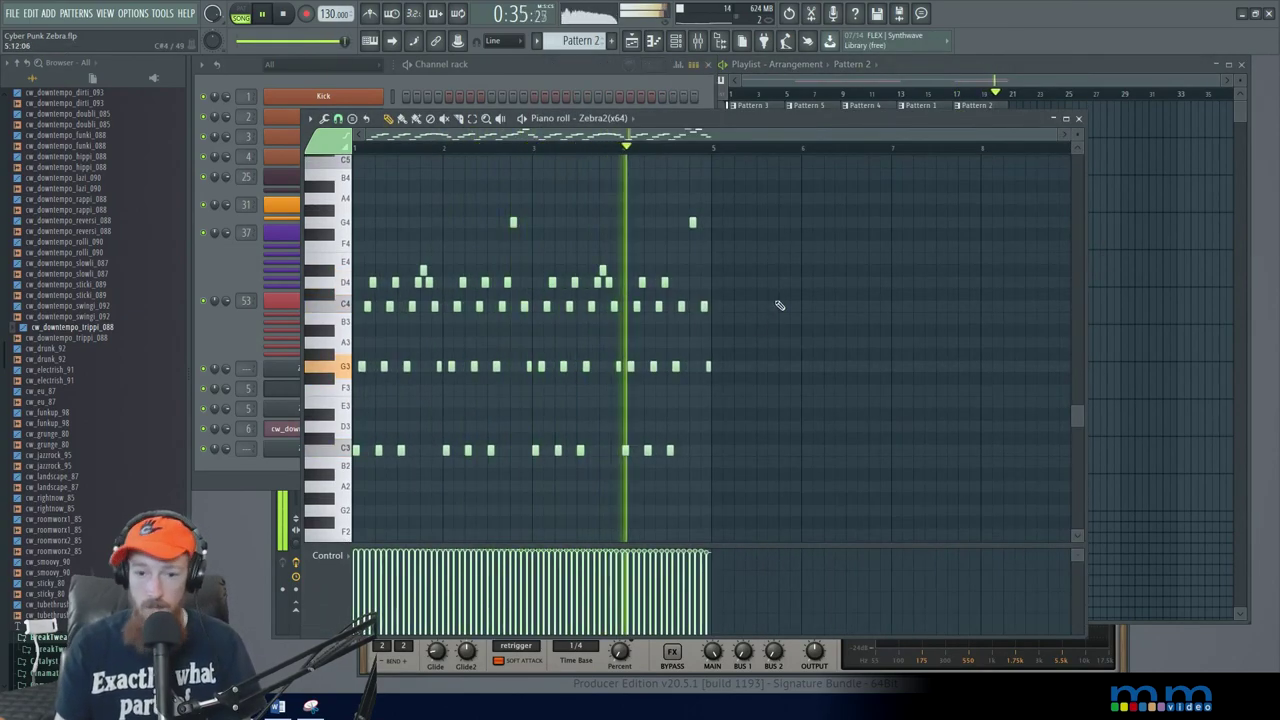
pyautogui.press('space')
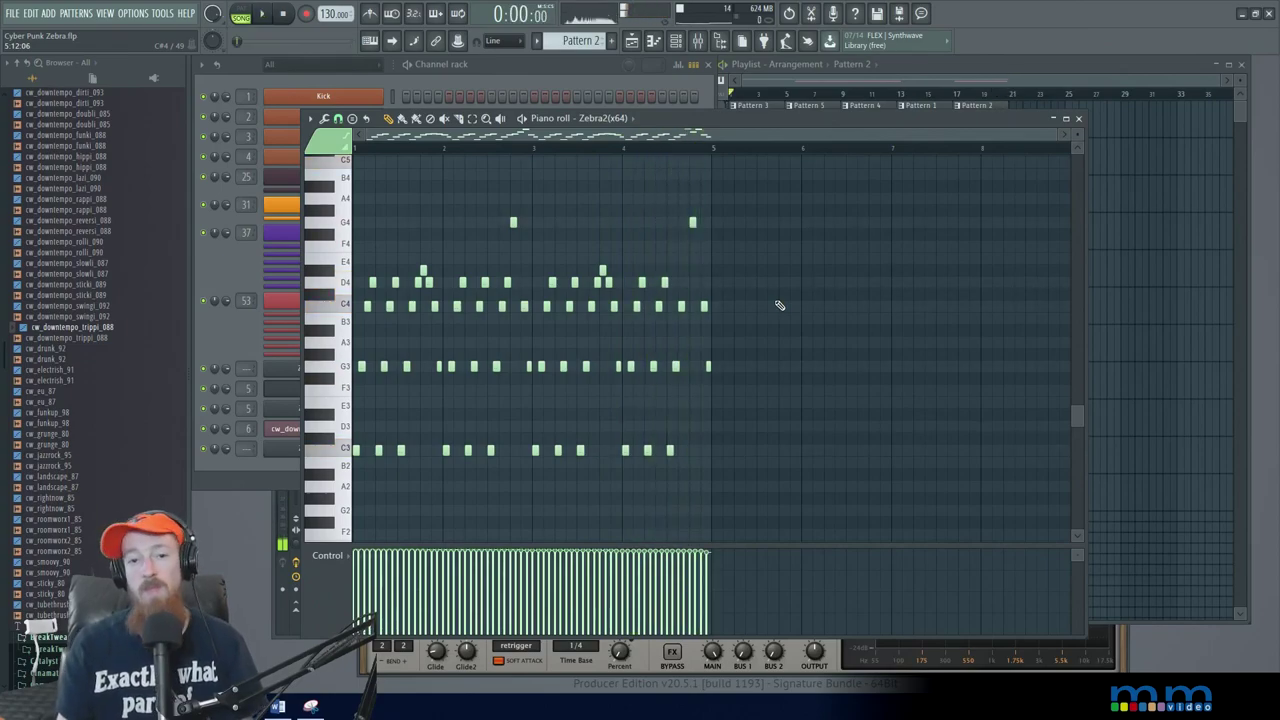
# Bring the playlist forward and select the Pattern 1 and Pattern 2 clips at the end of the arrangement.
pyautogui.click(990, 100)
pyautogui.moveTo(986, 127); pyautogui.dragTo(910, 104)
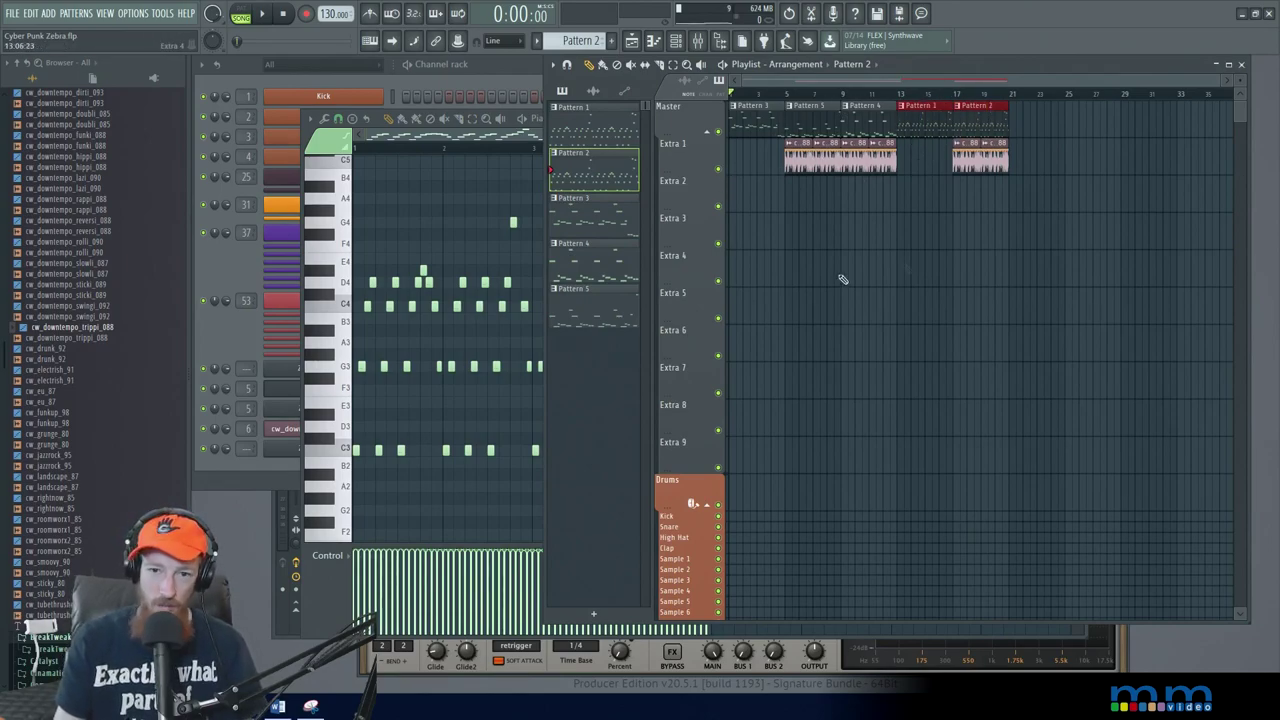